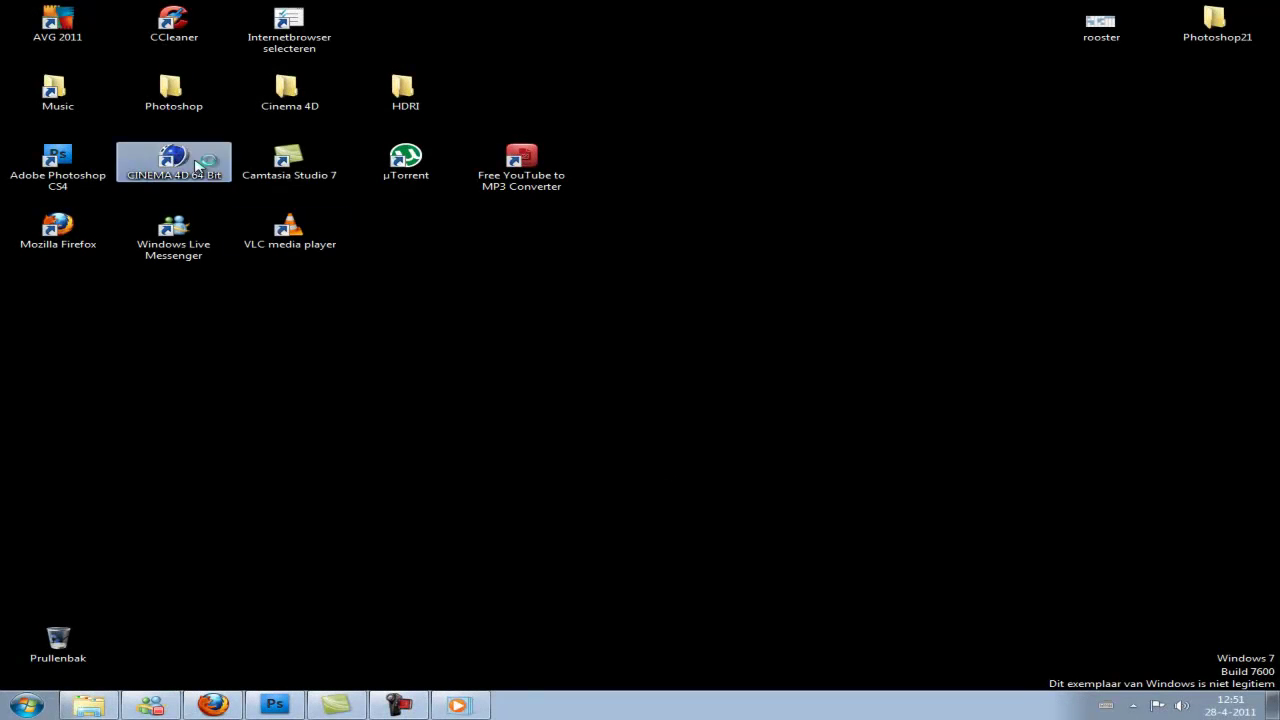
# Step: Launch Cinema 4D 64 Bit from its desktop shortcut to load the TMG scene
pyautogui.doubleClick(174, 162)
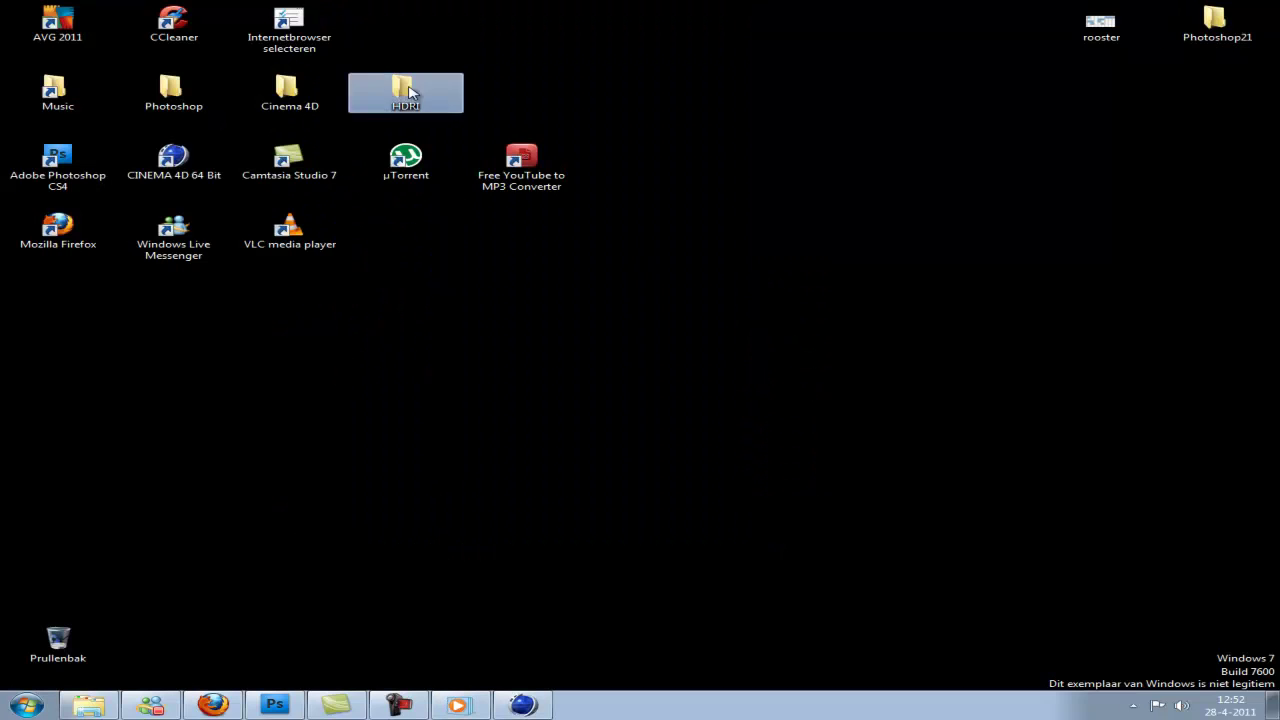
# Step: Add a spot light at the lower left, angled at the TMG text, and render it
pyautogui.doubleClick(405, 92)
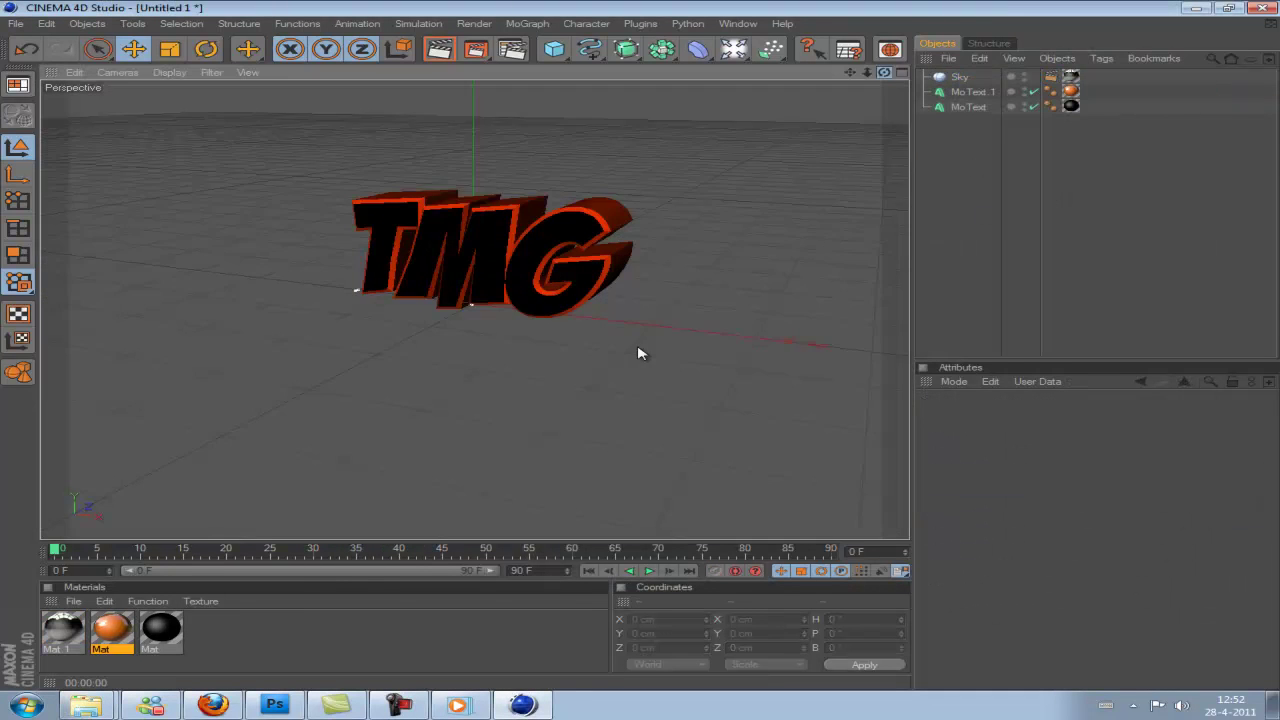
pyautogui.click(733, 49)
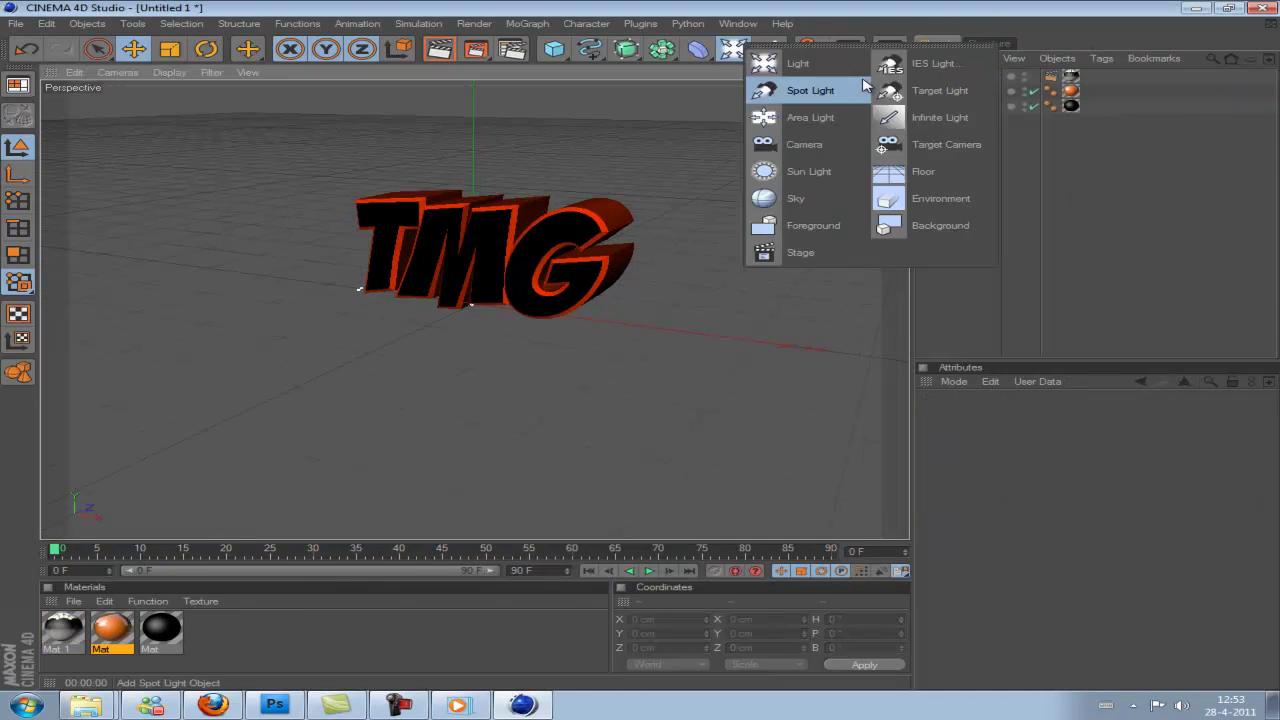
pyautogui.click(810, 90)
pyautogui.moveTo(471, 306); pyautogui.dragTo(71, 500)
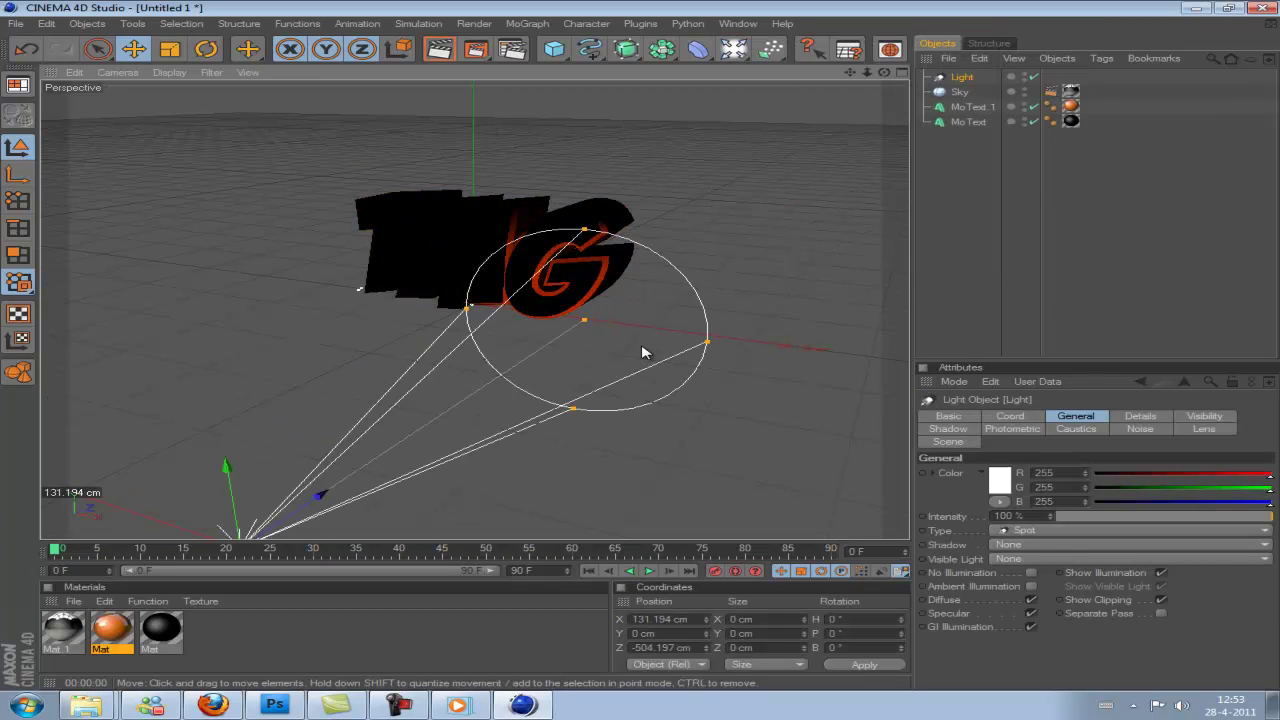
pyautogui.press('r')
pyautogui.moveTo(642, 352)
pyautogui.mouseDown()
pyautogui.moveTo(390, 492)
pyautogui.moveTo(651, 350)
pyautogui.mouseUp()
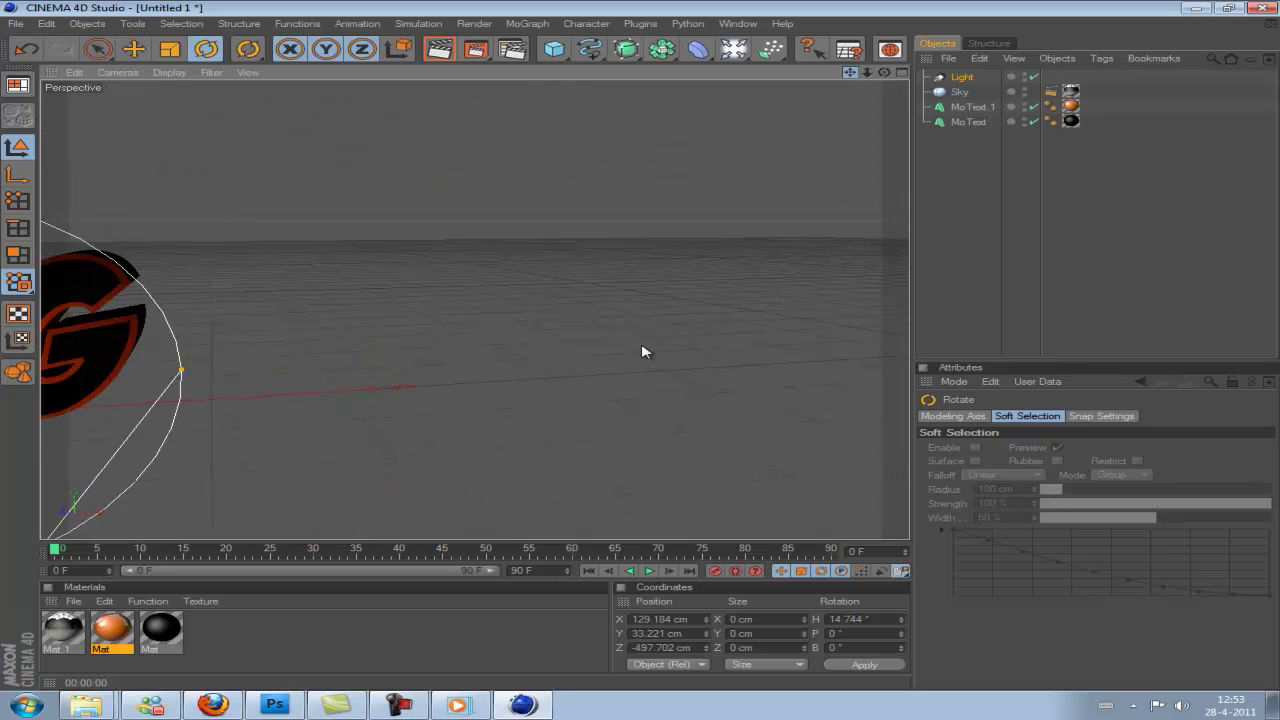
pyautogui.hotkey('ctrl', 'r')
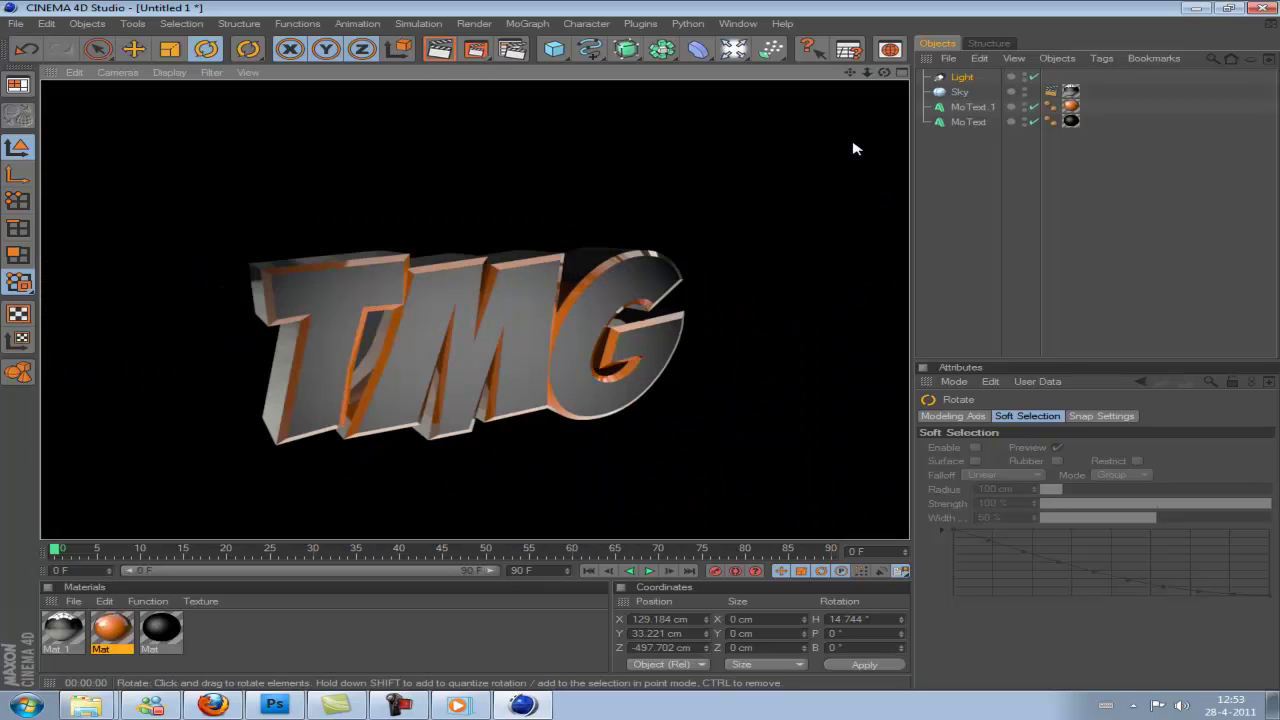
# Step: Create an orange material, apply it to MoText 1, and render the orange edges
pyautogui.click(1070, 106)
pyautogui.doubleClick(300, 630)
pyautogui.doubleClick(62, 628)
pyautogui.click(520, 158)
pyautogui.click(427, 185)
pyautogui.click(421, 320)
pyautogui.click(936, 120)
pyautogui.moveTo(62, 628); pyautogui.dragTo(975, 106)
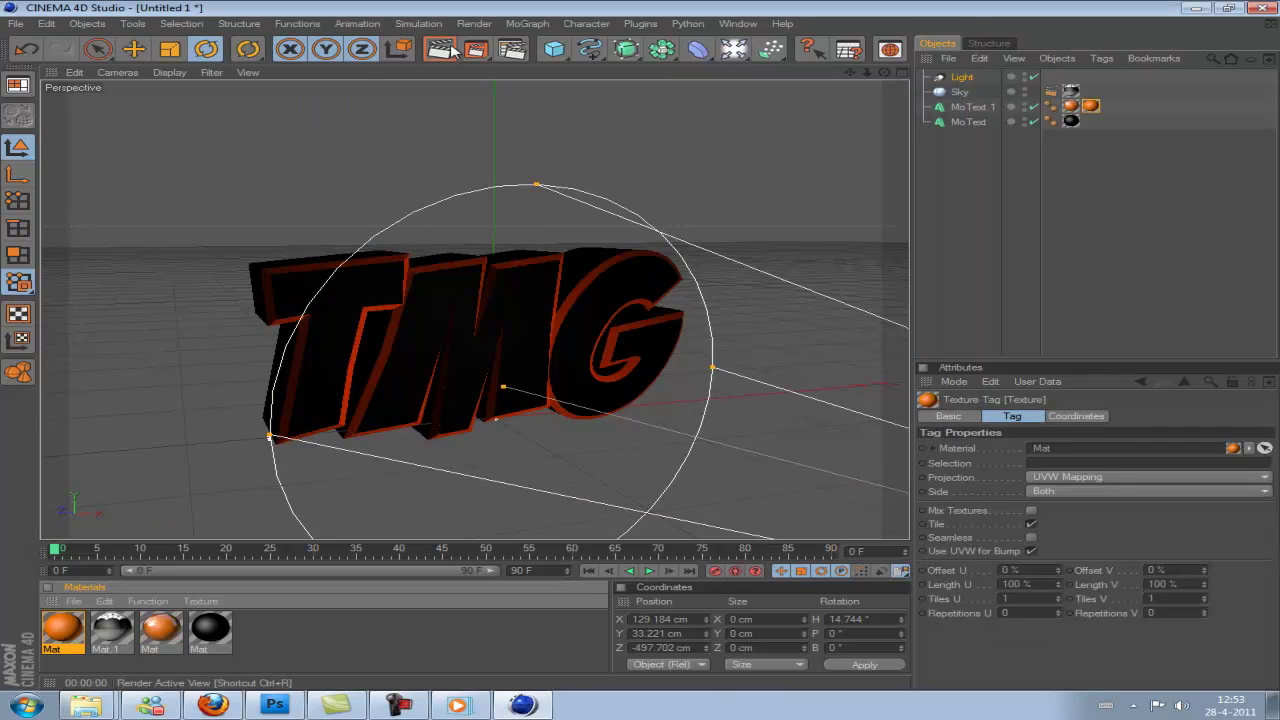
pyautogui.hotkey('ctrl', 'r')
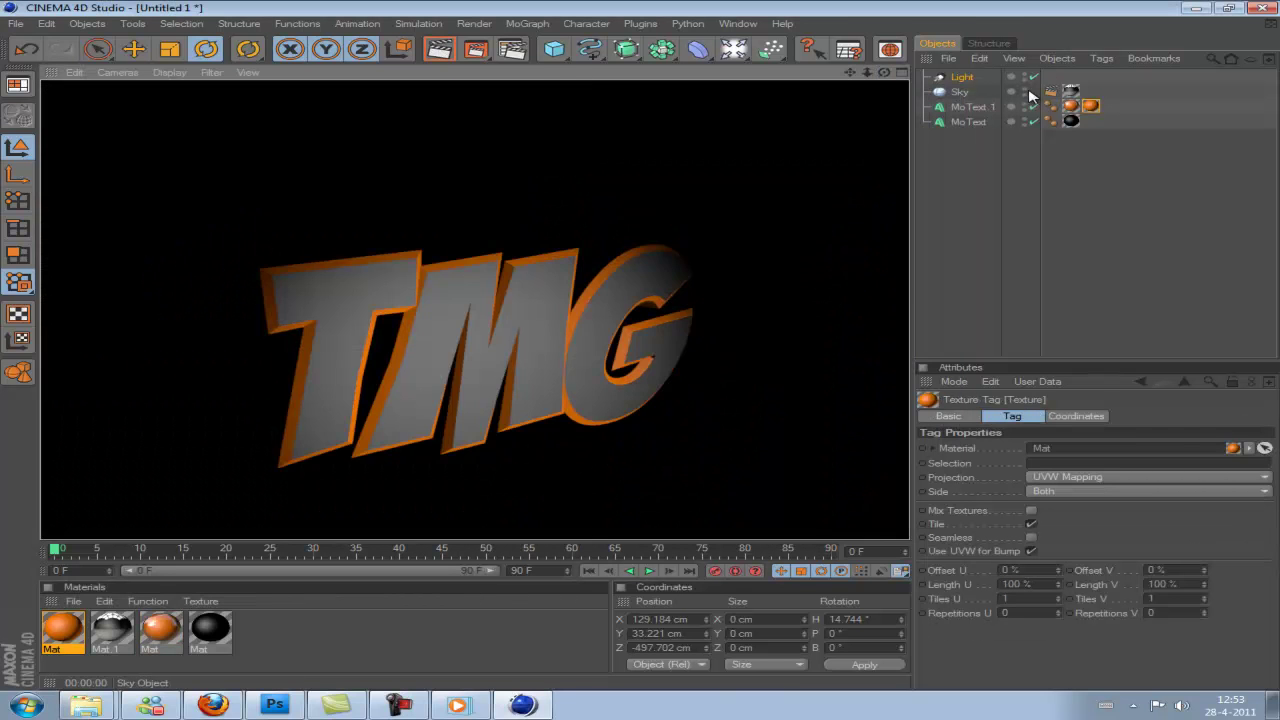
# Step: Delete the Sky object and re-render the text against black
pyautogui.click(1030, 94)
pyautogui.press('Delete')
pyautogui.hotkey('ctrl', 'r')
pyautogui.click(960, 77)
pyautogui.hotkey('ctrl', 'r')
pyautogui.hotkey('ctrl', 'r')
# Step: Open the 3D Name scene file
pyautogui.click(16, 23)
pyautogui.click(40, 55)
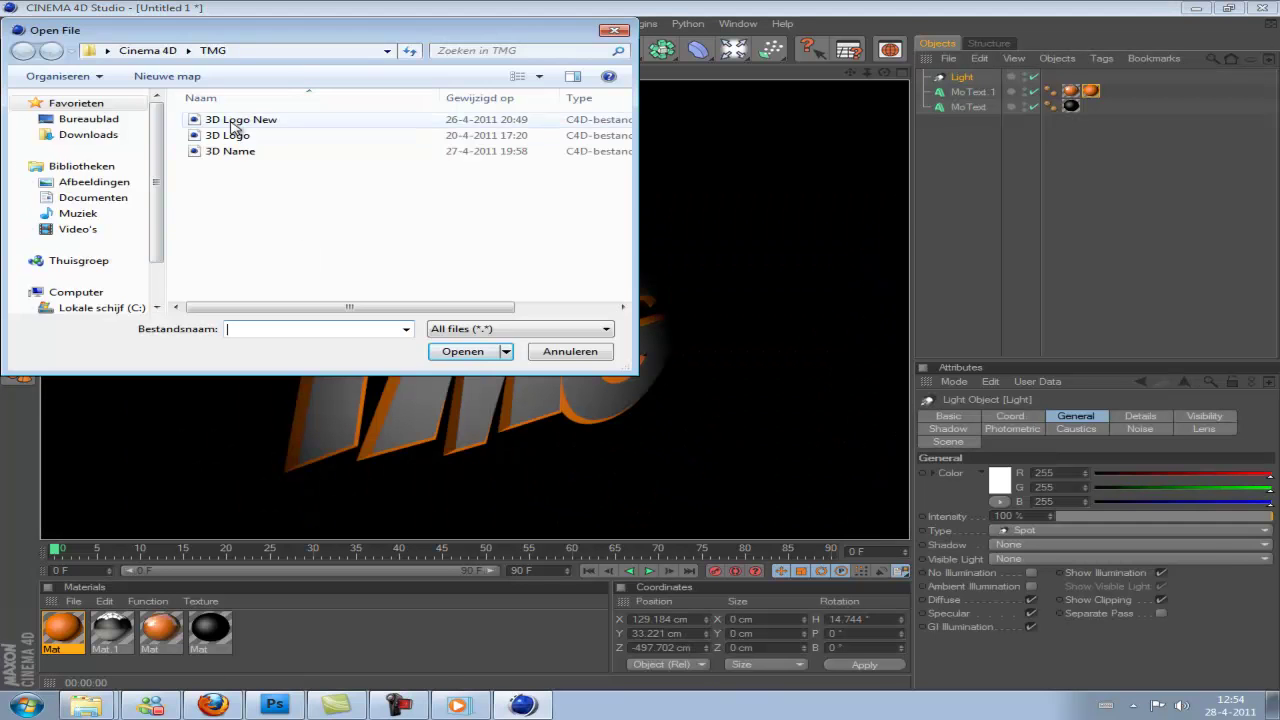
pyautogui.doubleClick(230, 151)
# Step: Reapply the black material to MoText and render the black text faces
pyautogui.click(1090, 91)
pyautogui.hotkey('ctrl', 'r')
pyautogui.press('Delete')
pyautogui.moveTo(161, 628); pyautogui.dragTo(1070, 91)
pyautogui.click(438, 50)
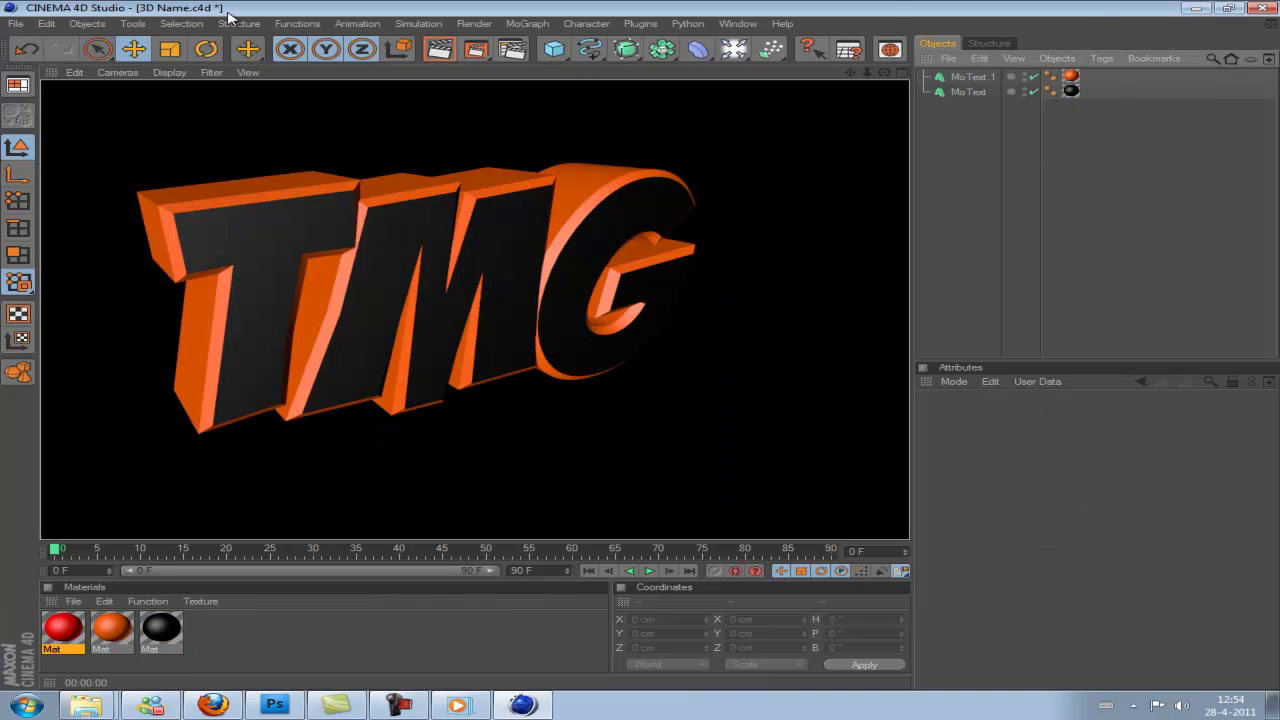
# Step: Set Render Settings to save a TIFF named tmg on the desktop, then render it
pyautogui.click(511, 49)
pyautogui.click(202, 69)
pyautogui.click(204, 69)
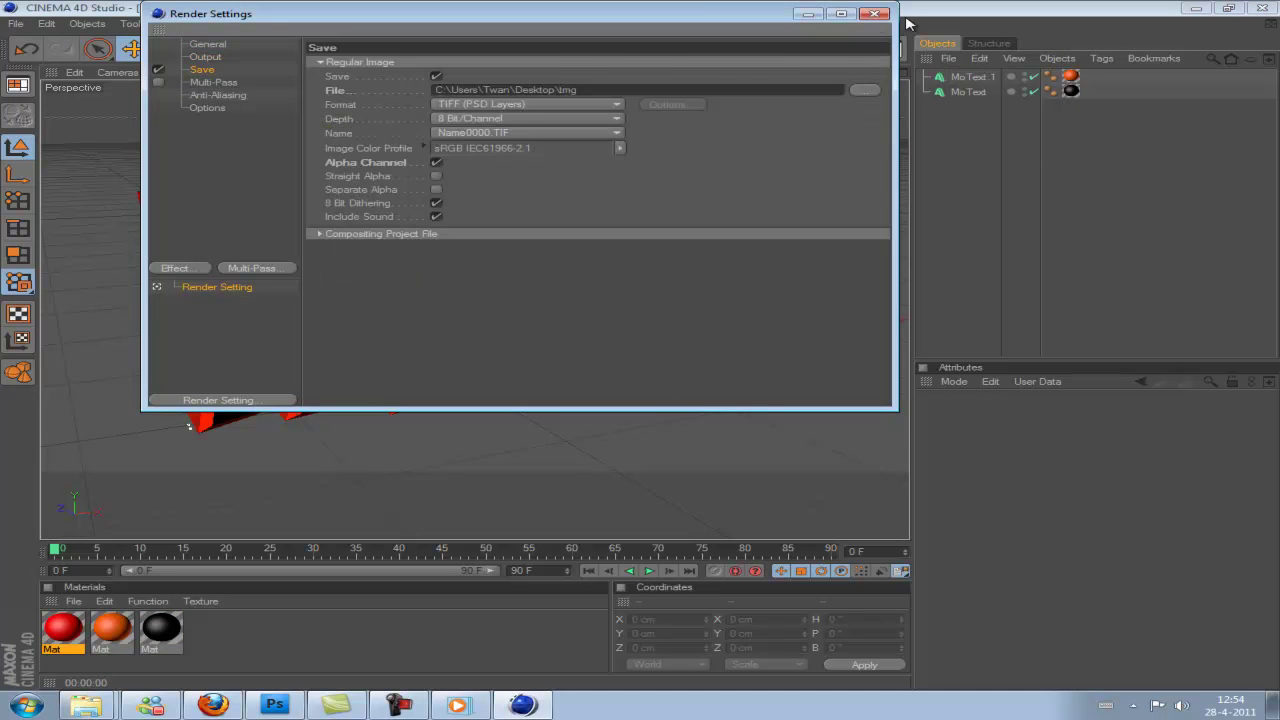
pyautogui.hotkey('shift', 'r')
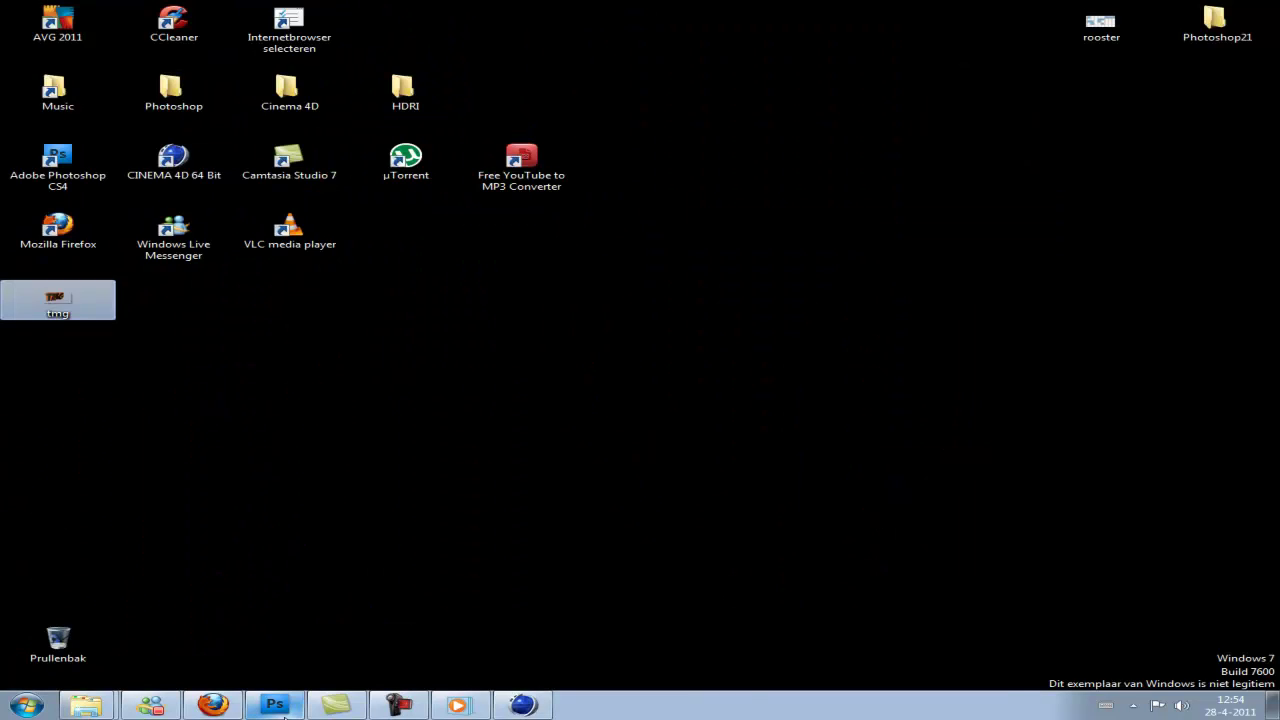
# Step: Create a new Photoshop document and fill the canvas with black
pyautogui.click(284, 714)
pyautogui.hotkey('ctrl', 'n')
pyautogui.press('Return')
pyautogui.hotkey('alt', 'BackSpace')
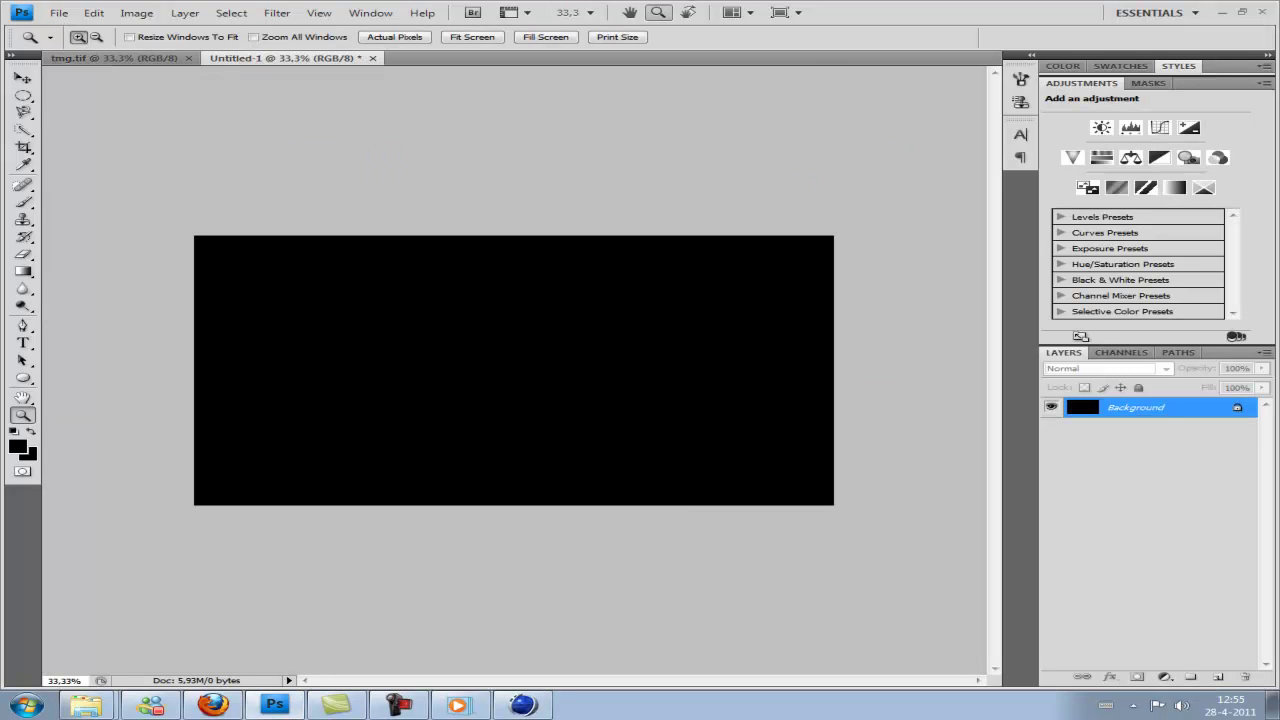
# Step: Set a grey gradient stop and draw a radial gradient from the canvas centre, then undo it
pyautogui.click(108, 37)
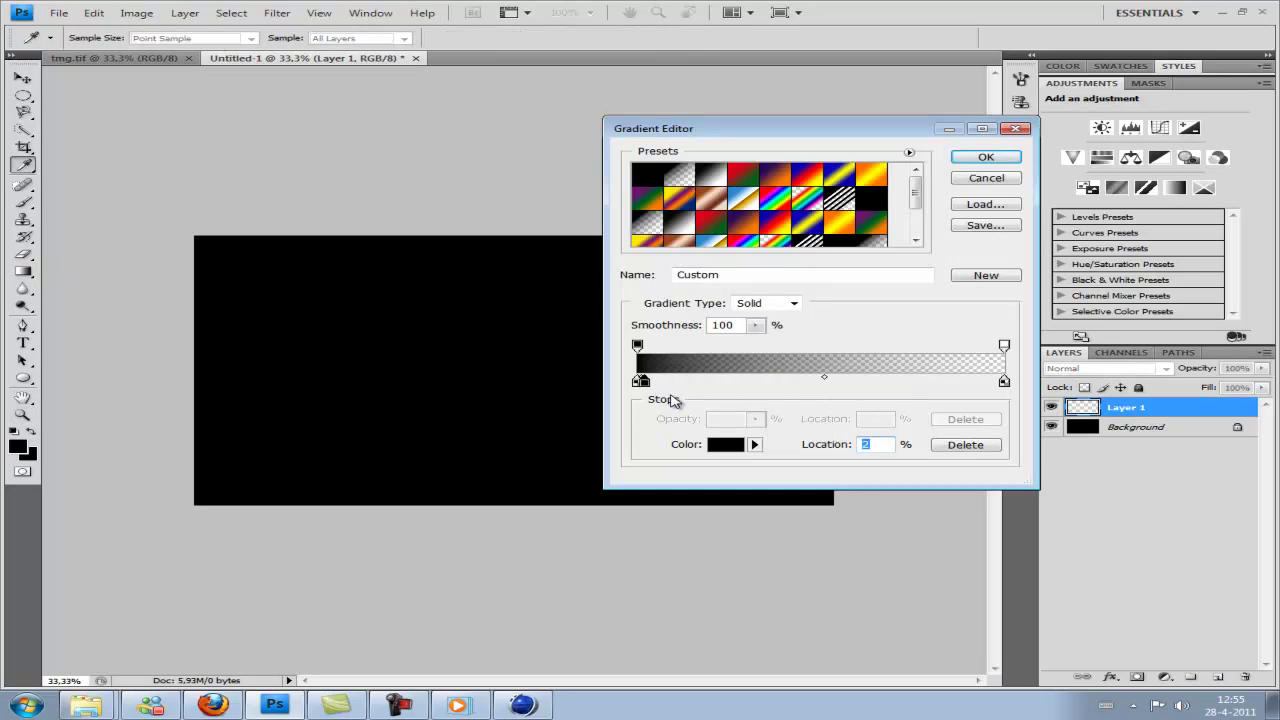
pyautogui.click(725, 444)
pyautogui.click(923, 200)
pyautogui.click(986, 157)
pyautogui.moveTo(440, 357); pyautogui.dragTo(149, 234)
pyautogui.hotkey('ctrl', 'z')
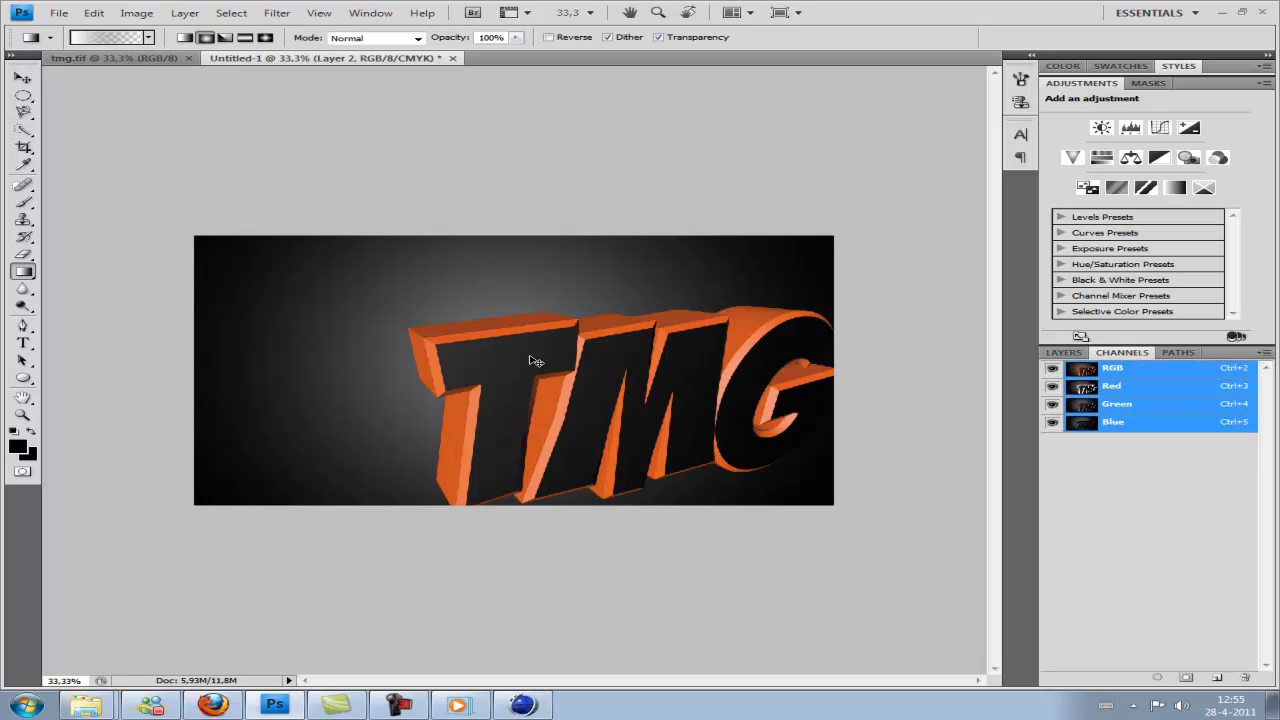
# Step: Place the TMG render, move it up, then scale it down and tilt it
pyautogui.press('Return')
pyautogui.moveTo(543, 448); pyautogui.dragTo(543, 393)
pyautogui.hotkey('ctrl', 't')
pyautogui.moveTo(679, 330)
pyautogui.mouseDown()
pyautogui.moveTo(596, 346)
pyautogui.moveTo(606, 330)
pyautogui.mouseUp()
pyautogui.doubleClick(523, 373)
# Step: Open the superman and batman comic image, then add a new layer to the banner
pyautogui.click(1222, 12)
pyautogui.click(25, 706)
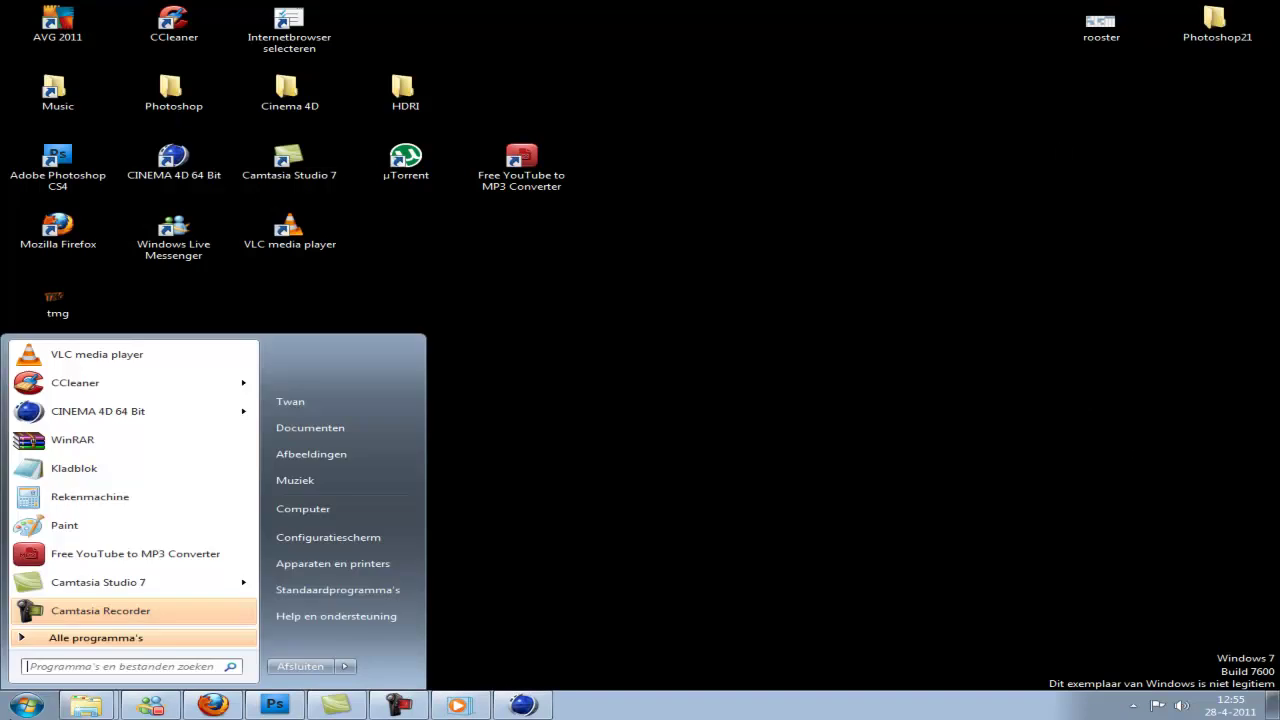
pyautogui.click(829, 449)
pyautogui.doubleClick(594, 369)
pyautogui.click(743, 360)
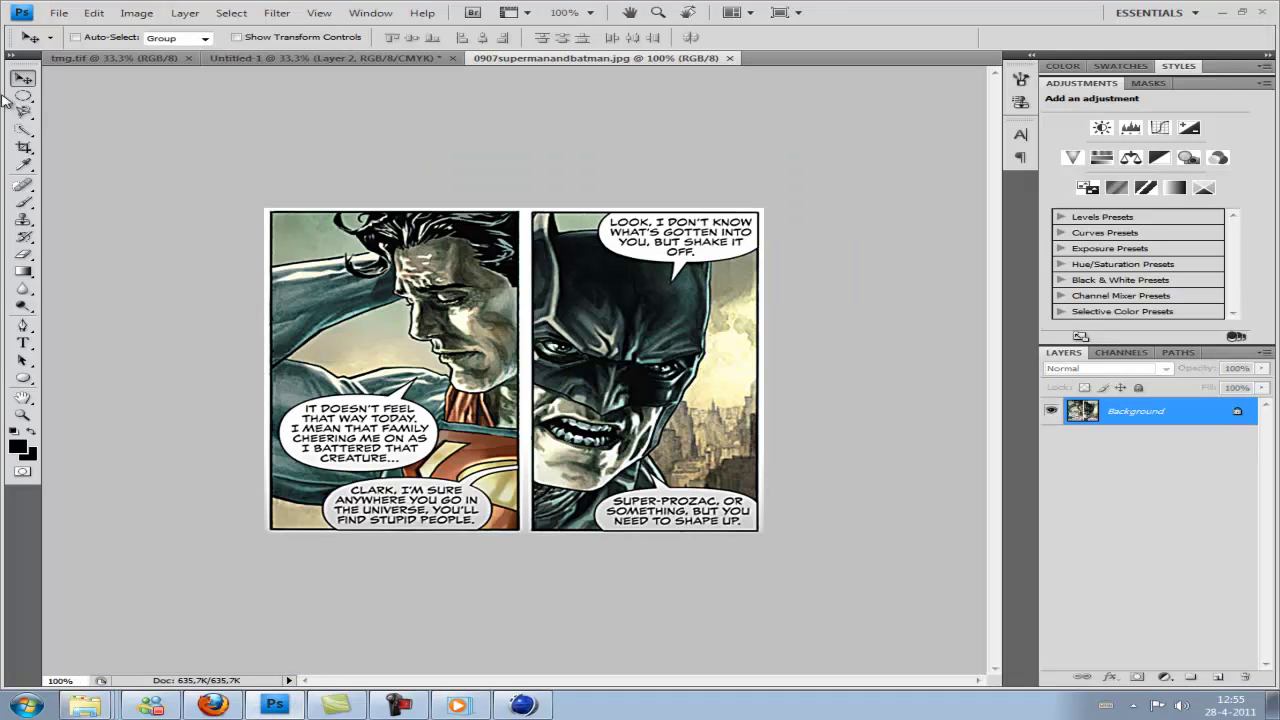
pyautogui.click(258, 58)
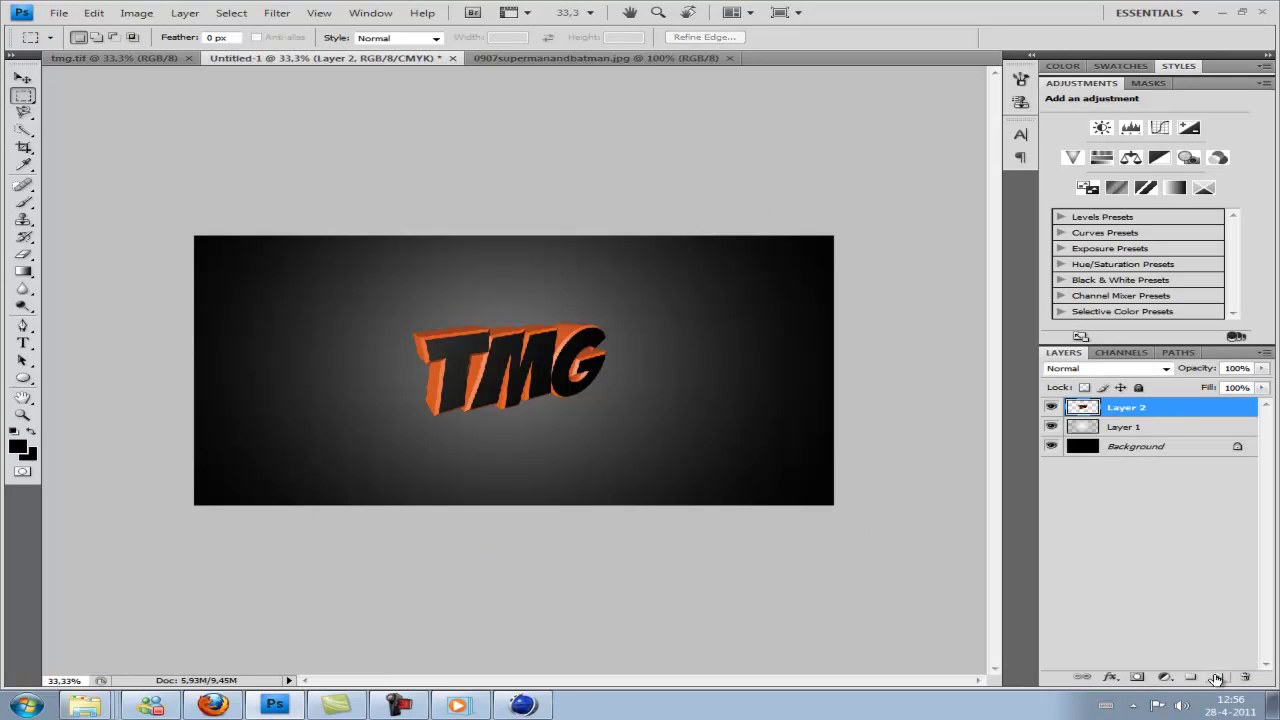
pyautogui.keyDown('ctrl'); pyautogui.click(1217, 677); pyautogui.keyUp('ctrl')
# Step: Browse the Comic Scraps folder and open superman-wednesday in Photoshop
pyautogui.click(85, 706)
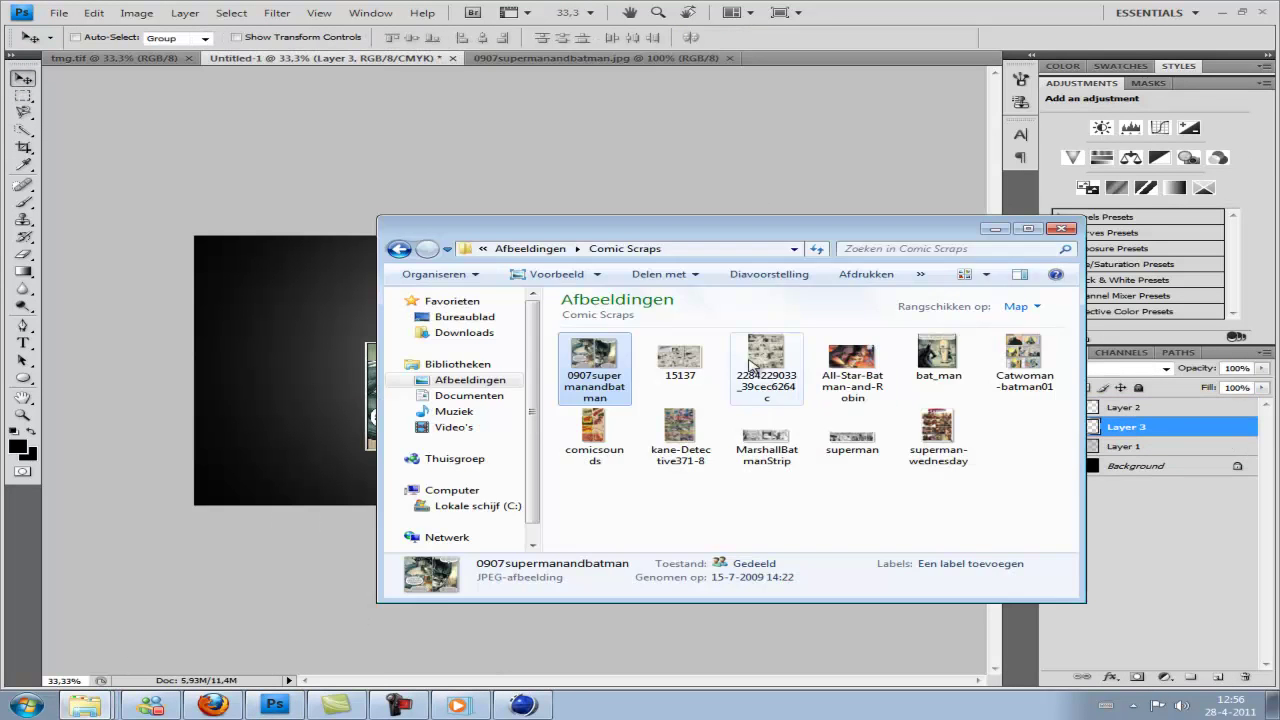
pyautogui.doubleClick(589, 366)
pyautogui.press('Right')
pyautogui.press('Right')
pyautogui.press('Right')
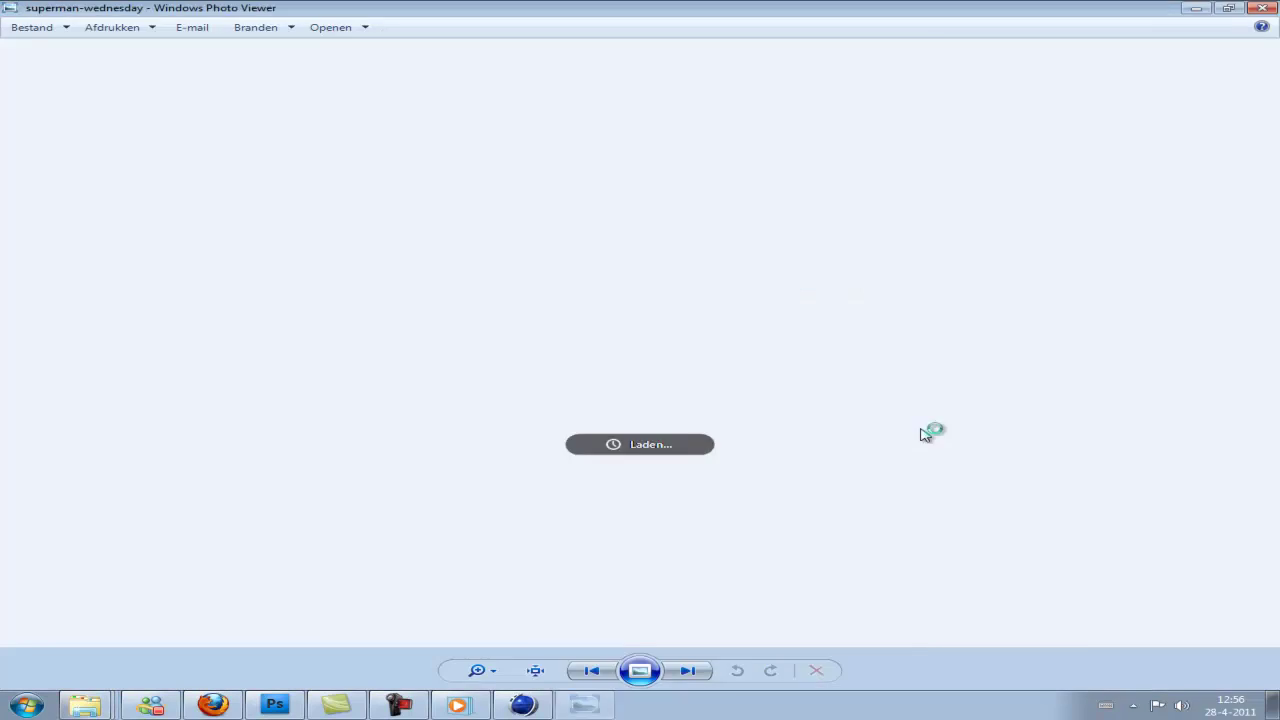
pyautogui.hotkey('alt', 'F4')
pyautogui.moveTo(931, 380); pyautogui.dragTo(33, 95)
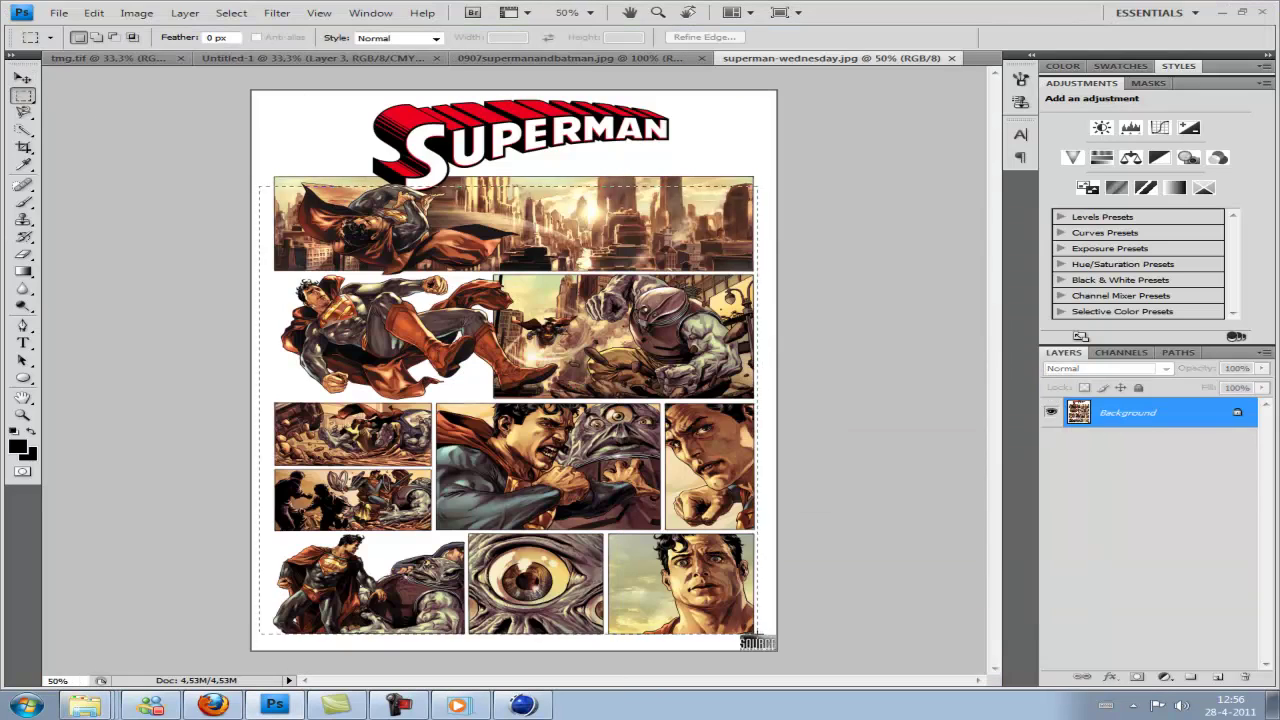
# Step: Paste the Superman comic into the banner, moved left and up and rotated to a slant
pyautogui.click(285, 58)
pyautogui.hotkey('ctrl', 'v')
pyautogui.hotkey('ctrl', 't')
pyautogui.moveTo(587, 418); pyautogui.dragTo(416, 418)
pyautogui.moveTo(170, 520); pyautogui.dragTo(140, 420)
pyautogui.press('Return')
pyautogui.moveTo(380, 350); pyautogui.dragTo(277, 314)
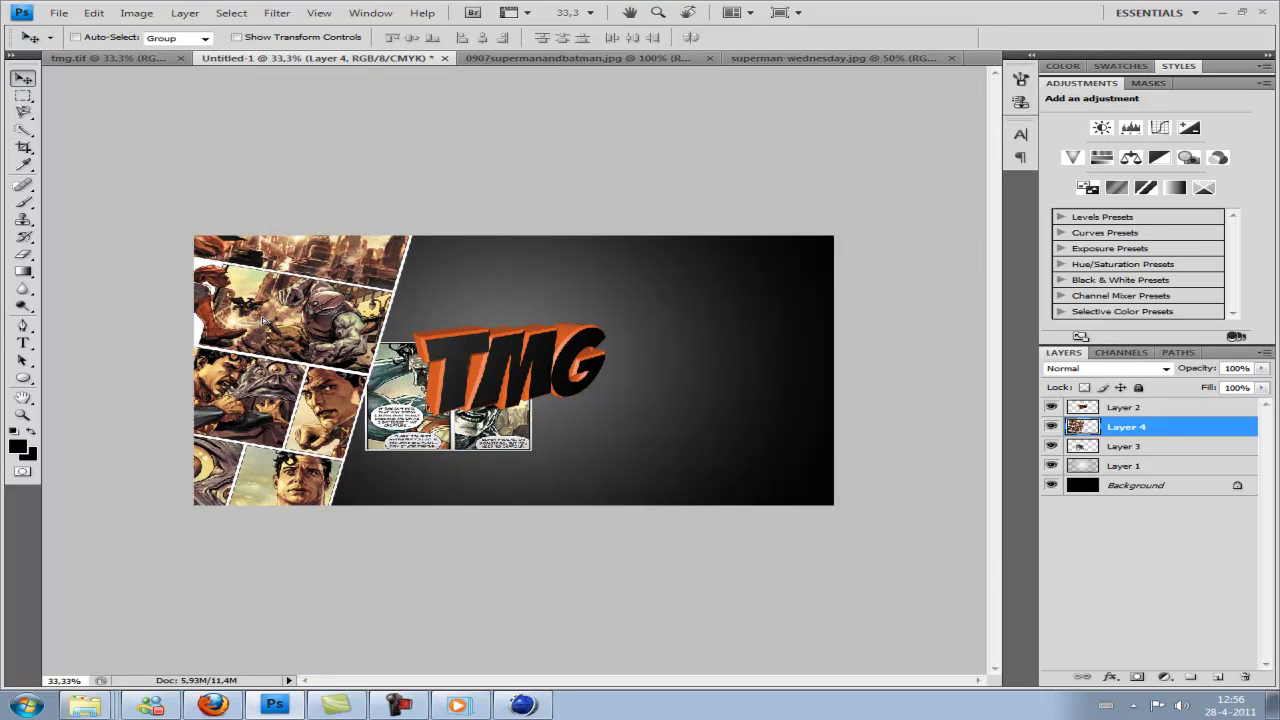
pyautogui.hotkey('ctrl', 't')
pyautogui.moveTo(451, 166); pyautogui.dragTo(474, 189)
pyautogui.press('Return')
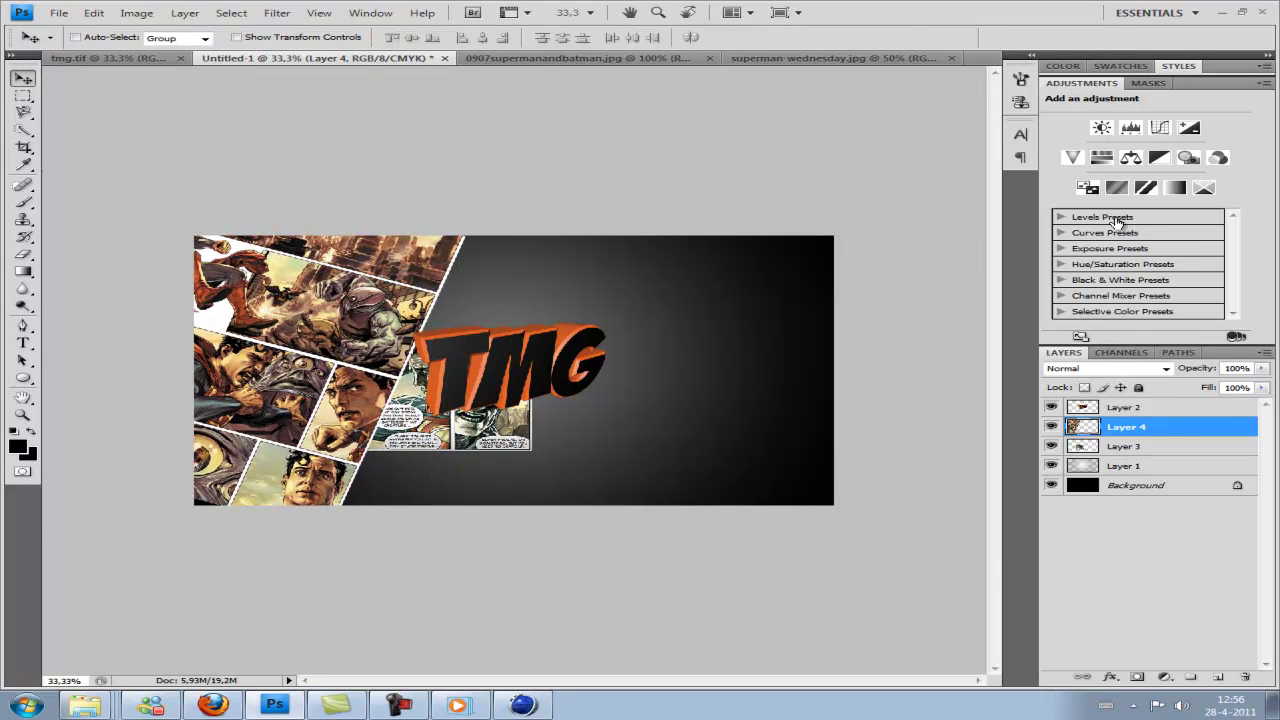
# Step: Desaturate the Superman comic with a clipped Hue/Saturation adjustment
pyautogui.click(1101, 157)
pyautogui.rightClick(1180, 427)
pyautogui.click(1110, 240)
# Step: Move the colour two-panel comic to sit beside the TMG text
pyautogui.click(1125, 466)
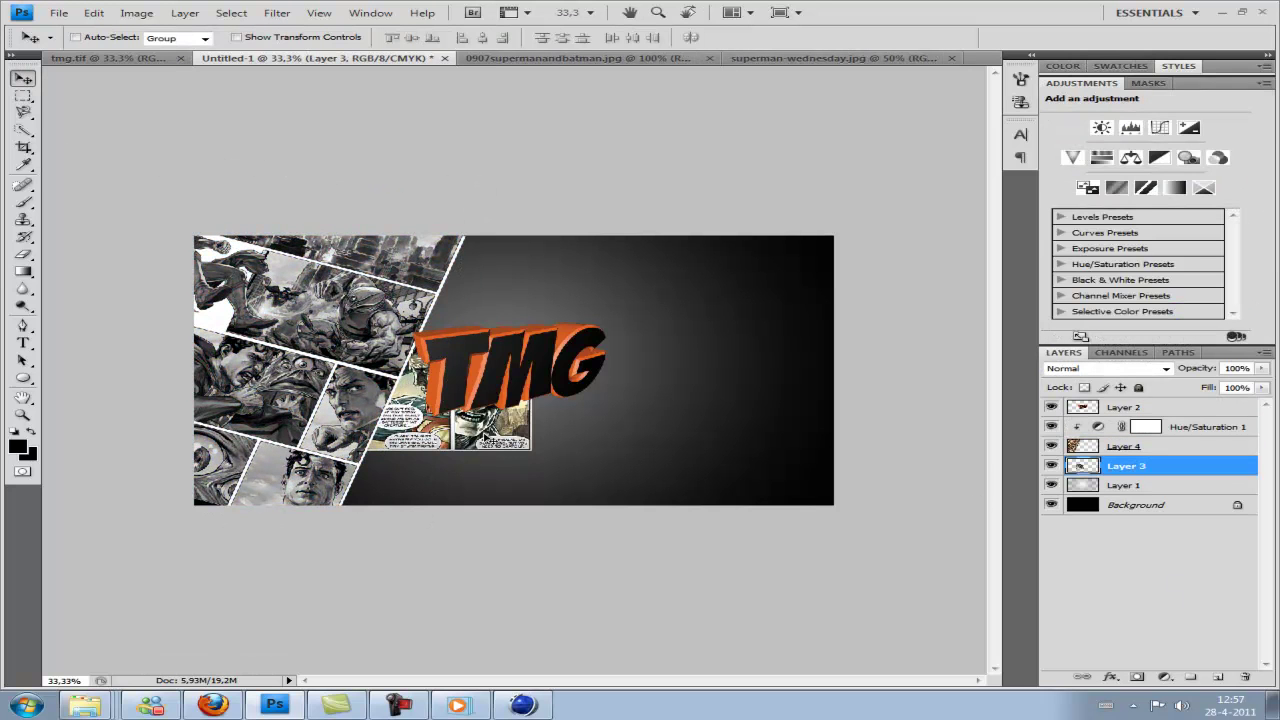
pyautogui.moveTo(520, 420); pyautogui.dragTo(552, 458)
pyautogui.press('Return')
pyautogui.moveTo(455, 455); pyautogui.dragTo(650, 430)
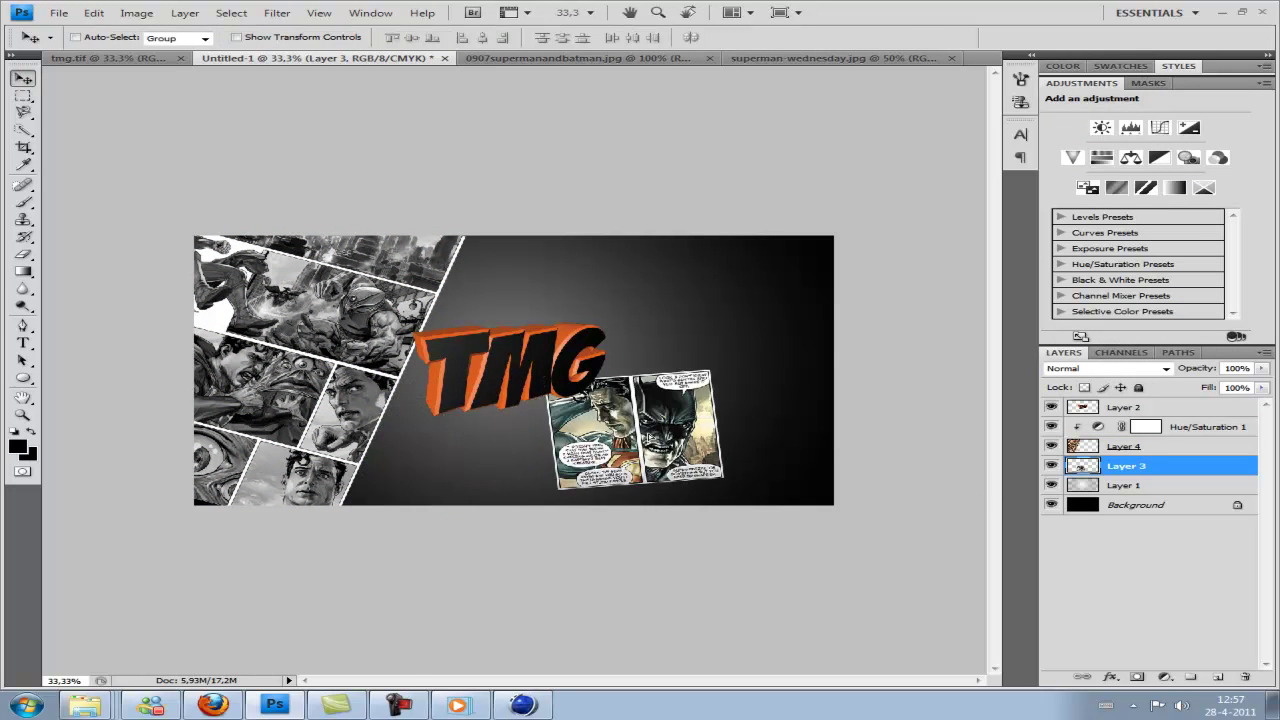
# Step: Open the 15137 comic image and place it, enlarged and rotated, in the top-right corner
pyautogui.click(85, 705)
pyautogui.doubleClick(680, 362)
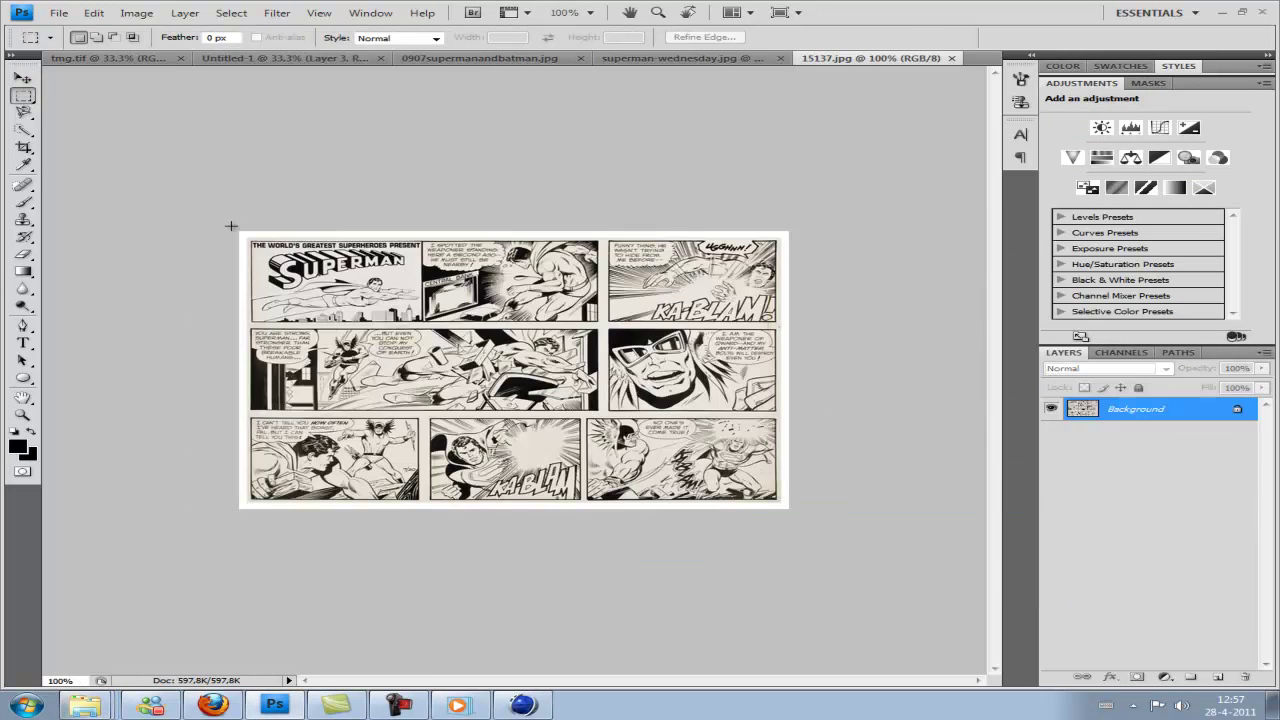
pyautogui.click(580, 58)
pyautogui.click(580, 58)
pyautogui.press('v')
pyautogui.moveTo(515, 370)
pyautogui.mouseDown()
pyautogui.moveTo(720, 310)
pyautogui.moveTo(722, 285)
pyautogui.moveTo(737, 282)
pyautogui.mouseUp()
pyautogui.hotkey('ctrl', 't')
pyautogui.press('Return')
# Step: Desaturate the comic with Hue/Saturation adjustments clipped to Layer 3
pyautogui.click(1101, 157)
pyautogui.rightClick(1150, 466)
pyautogui.click(1100, 286)
pyautogui.click(1125, 485)
pyautogui.click(1101, 157)
pyautogui.hotkey('ctrl', 'alt', 'g')
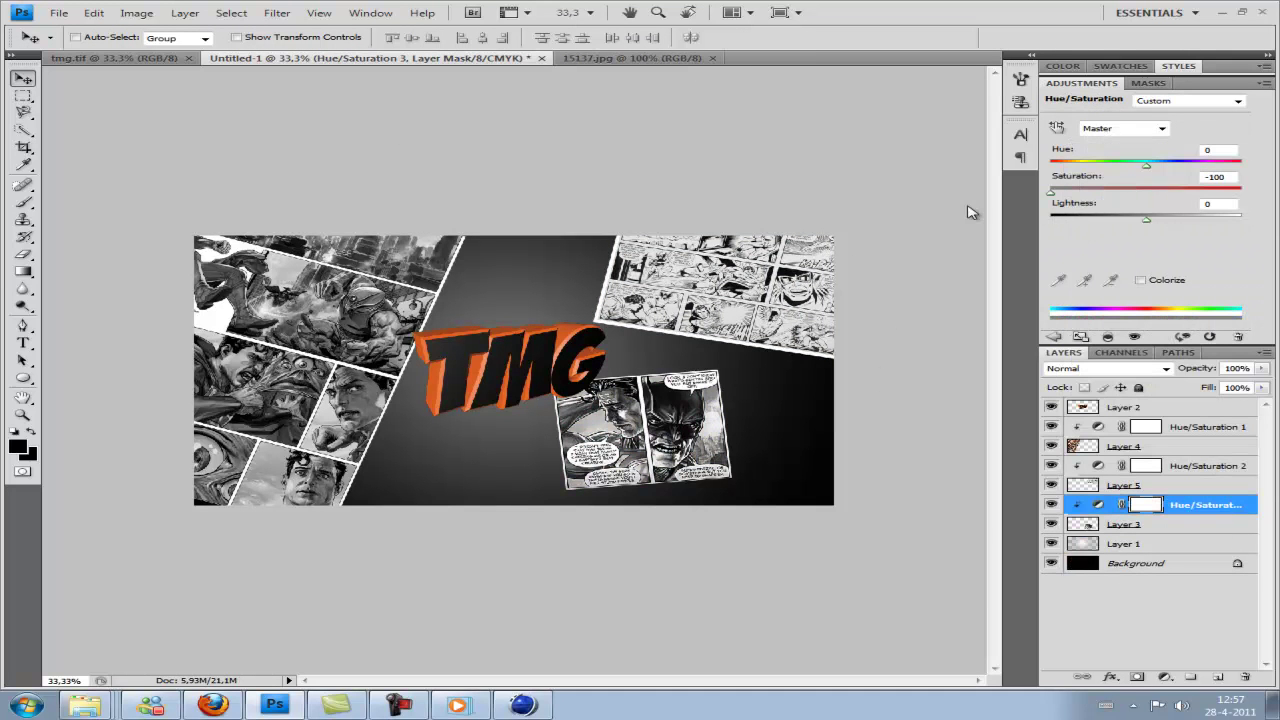
# Step: Open All-Star-Batman-and-Robin.jpg and paste it into the banner as a new layer
pyautogui.click(86, 706)
pyautogui.click(765, 366)
pyautogui.doubleClick(853, 366)
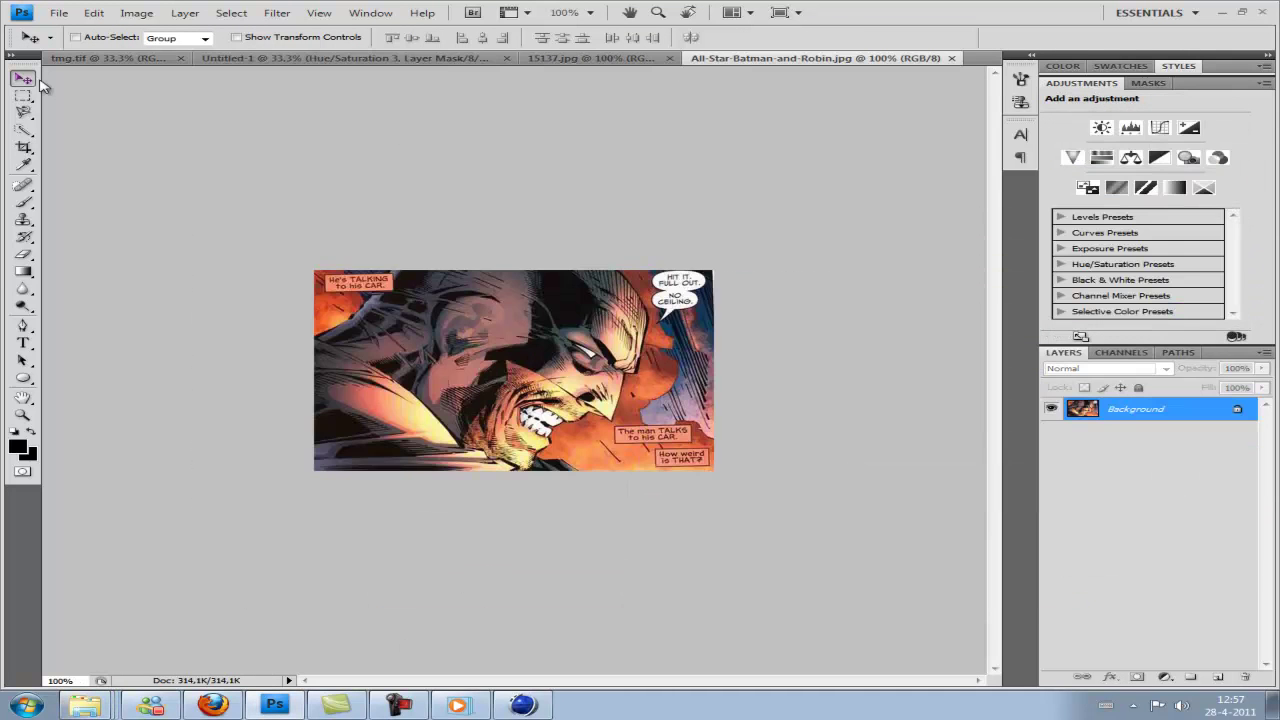
pyautogui.click(298, 58)
pyautogui.hotkey('ctrl', 'v')
# Step: Enlarge the All-Star Batman and Robin panel and position it below the TMG text
pyautogui.press('v')
pyautogui.moveTo(524, 376); pyautogui.dragTo(450, 455)
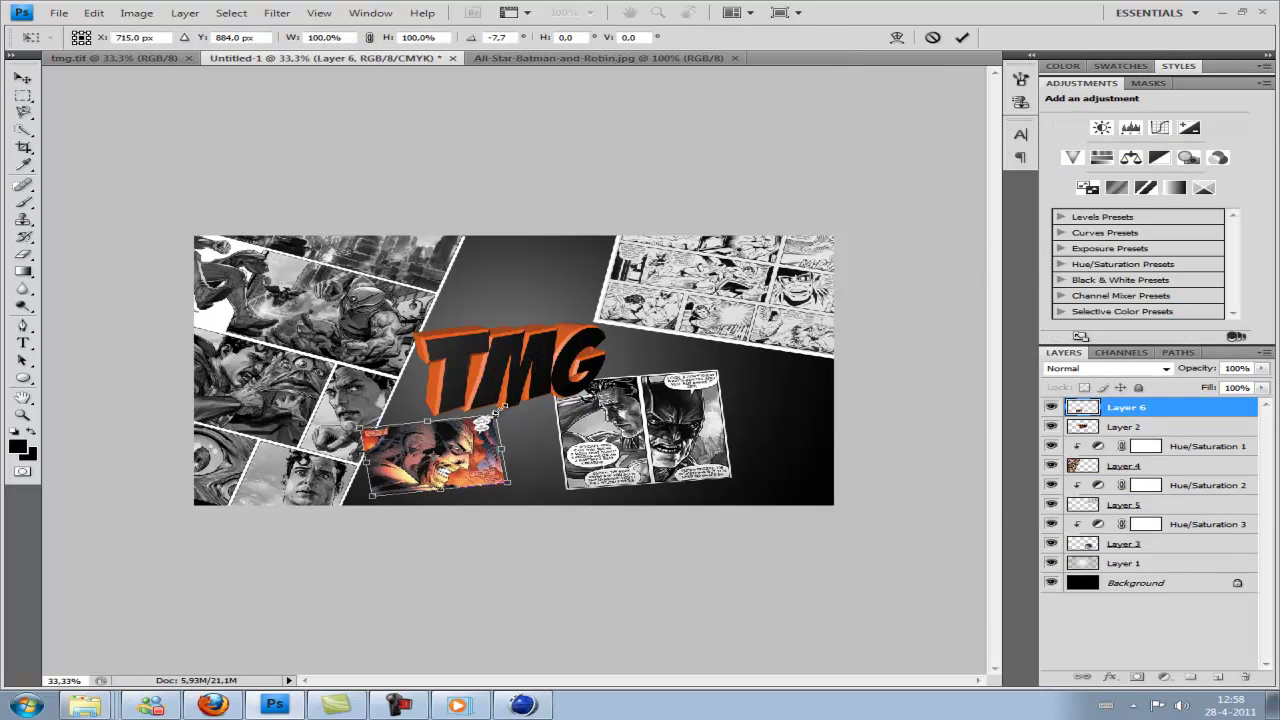
pyautogui.moveTo(497, 410); pyautogui.dragTo(590, 360)
pyautogui.press('Return')
pyautogui.moveTo(460, 440); pyautogui.dragTo(446, 464)
# Step: Clip a desaturating adjustment to Layer 6 and group the comic layers
pyautogui.rightClick(1147, 417)
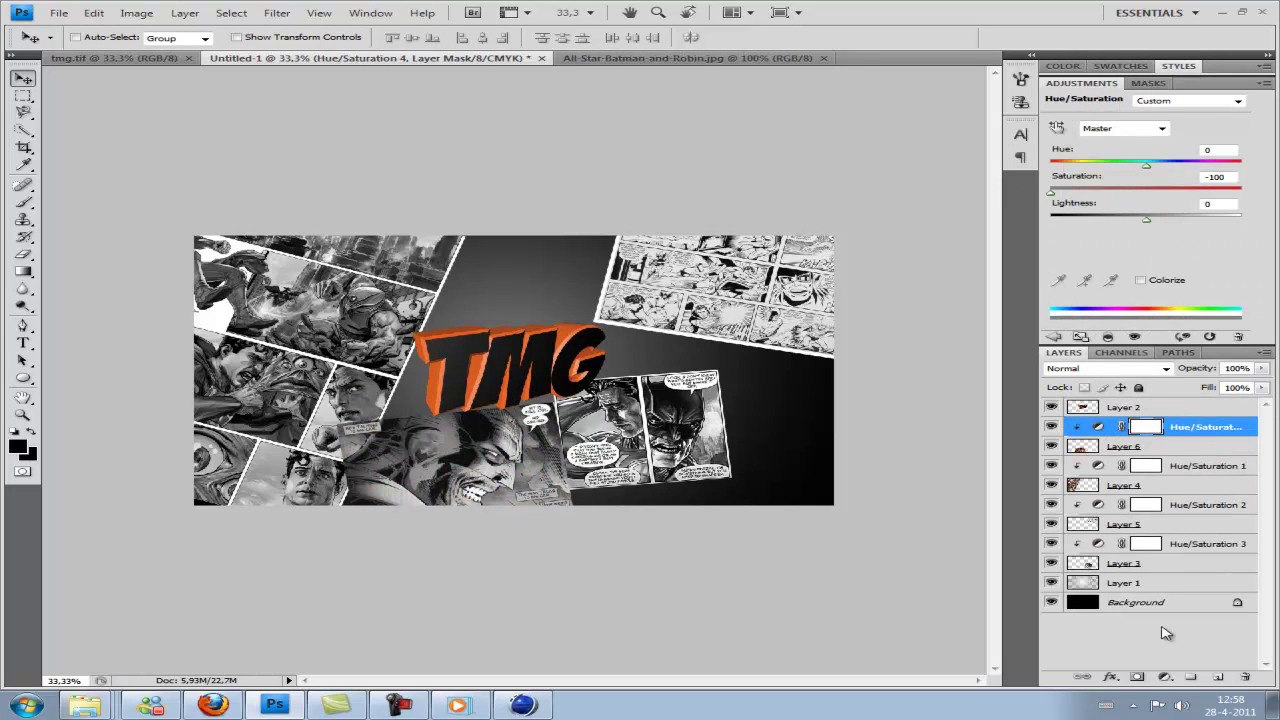
pyautogui.click(1190, 677)
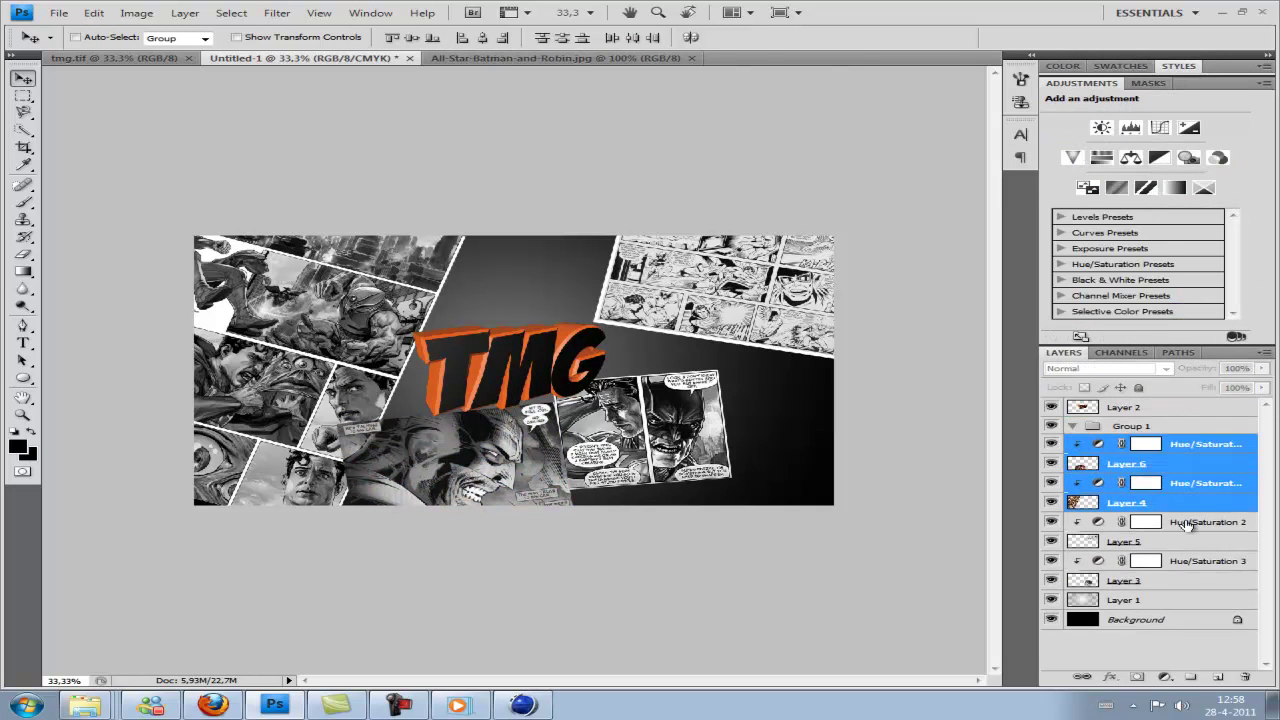
pyautogui.click(1155, 657)
pyautogui.click(693, 58)
# Step: Add superman.jpg as a clockwise-tilted strip, desaturated with a clipped Hue/Saturation layer
pyautogui.click(85, 705)
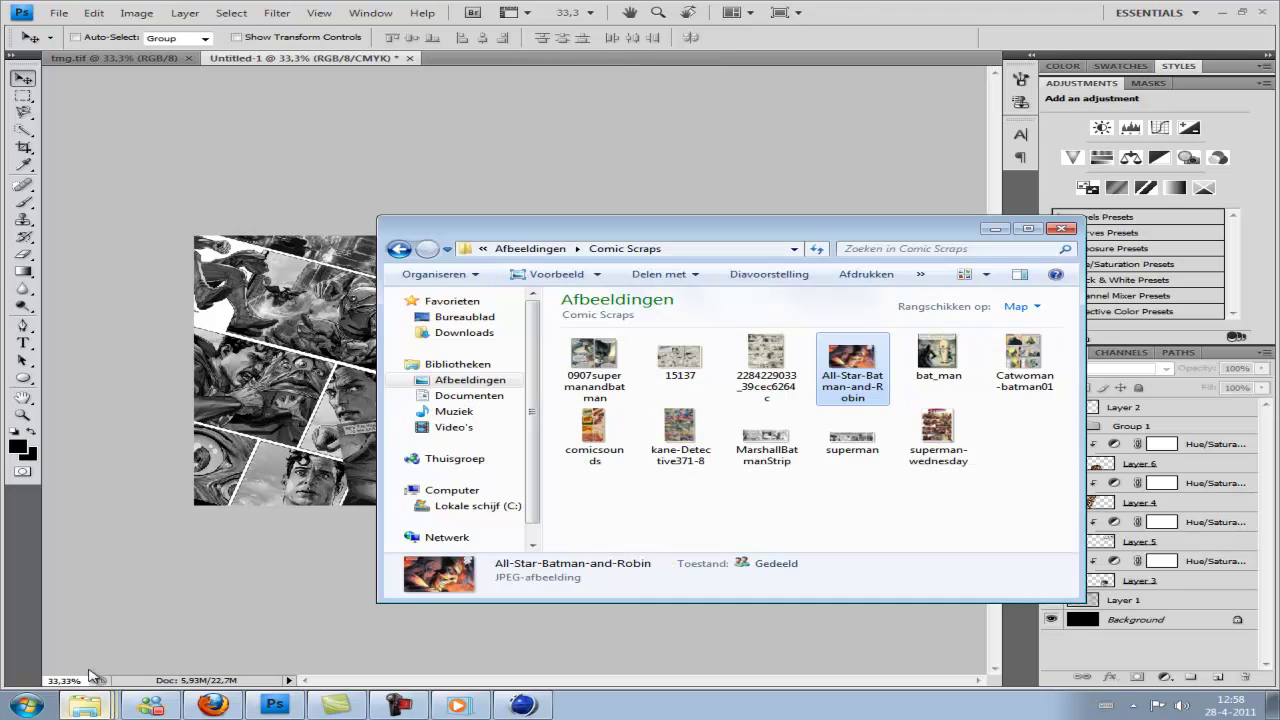
pyautogui.doubleClick(851, 440)
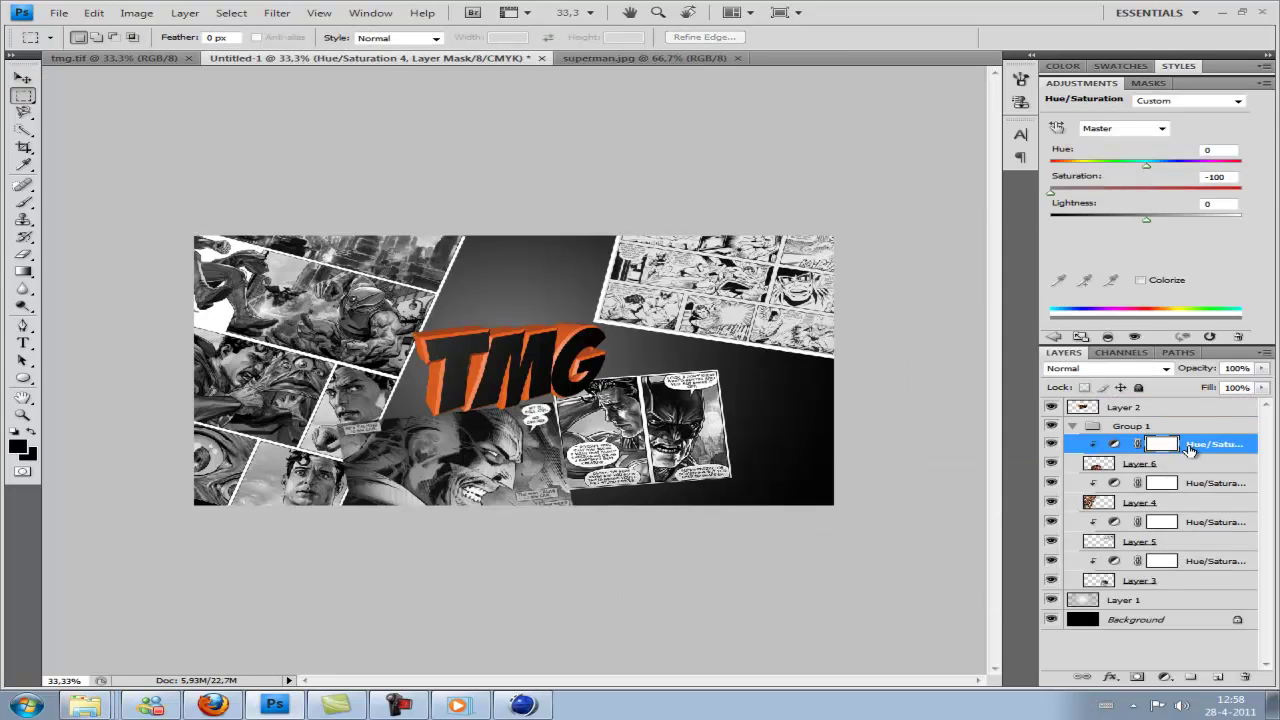
pyautogui.press('Return')
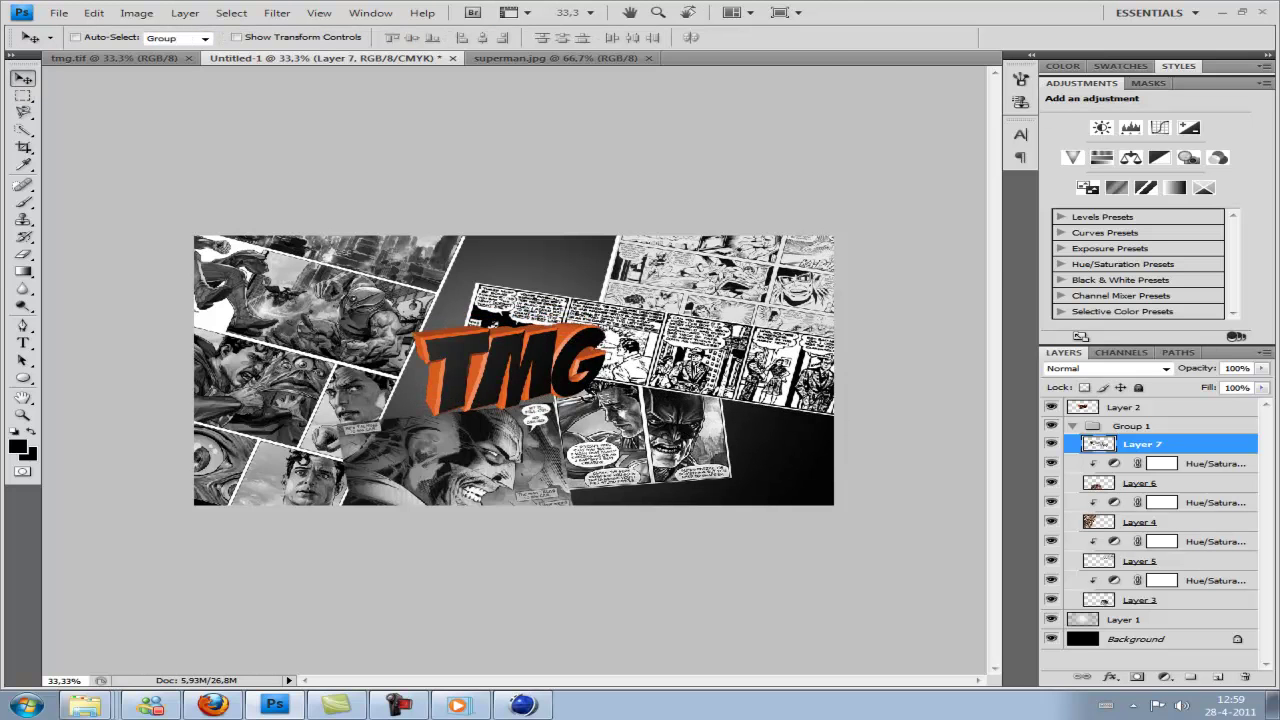
pyautogui.hotkey('ctrl', 't')
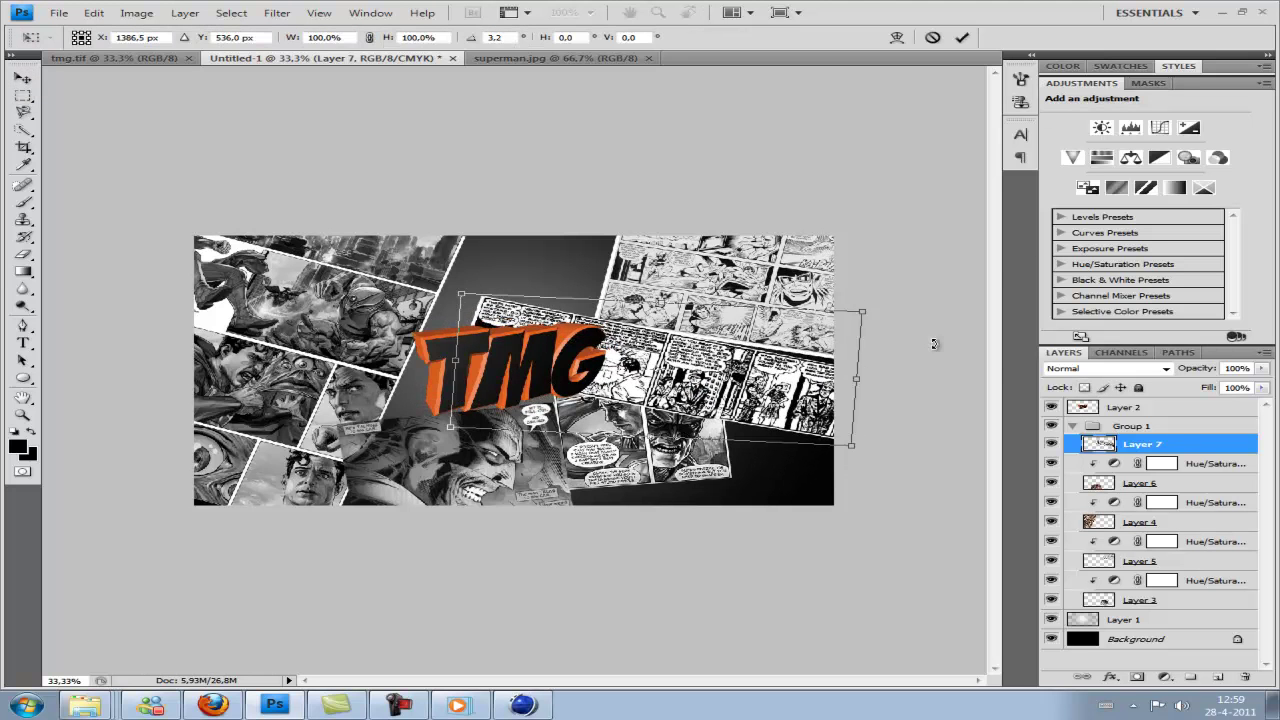
pyautogui.moveTo(934, 343); pyautogui.dragTo(751, 379)
pyautogui.press('Return')
pyautogui.click(1101, 157)
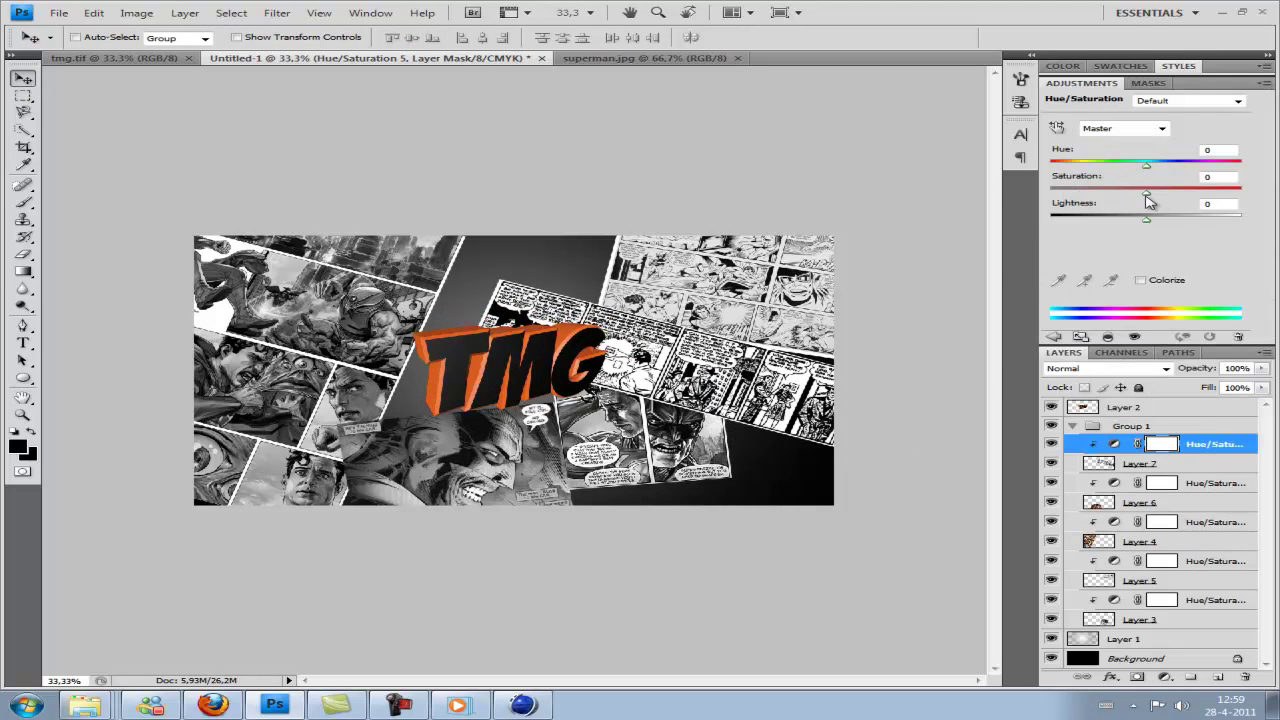
# Step: Paste kane-Detective371-8.jpg into the banner, resized and rotated across the centre
pyautogui.click(117, 706)
pyautogui.doubleClick(688, 440)
pyautogui.press('m')
pyautogui.hotkey('ctrl', 'c')
pyautogui.click(489, 58)
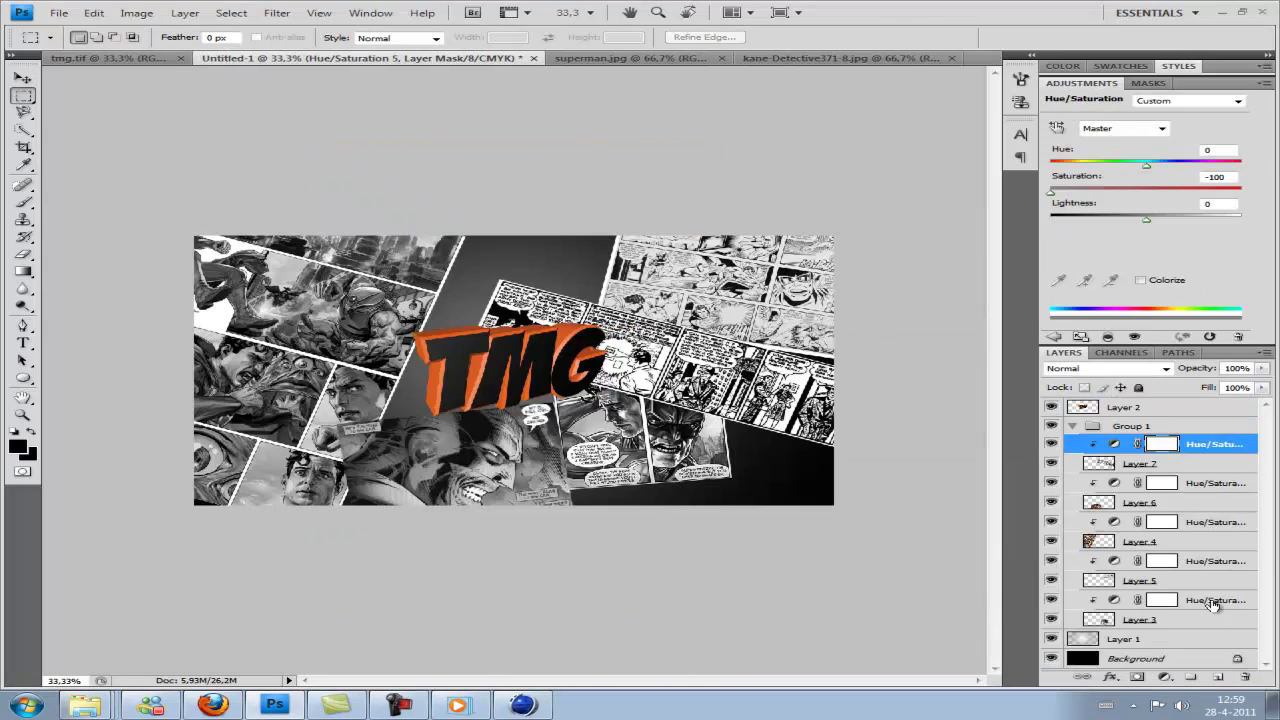
pyautogui.hotkey('ctrl', 'v')
pyautogui.hotkey('ctrl', 't')
pyautogui.press('Return')
# Step: Desaturate the Detective page with a clipped Hue/Saturation layer and paste in MarshallBatmanStrip.jpg
pyautogui.moveTo(485, 318); pyautogui.dragTo(473, 320)
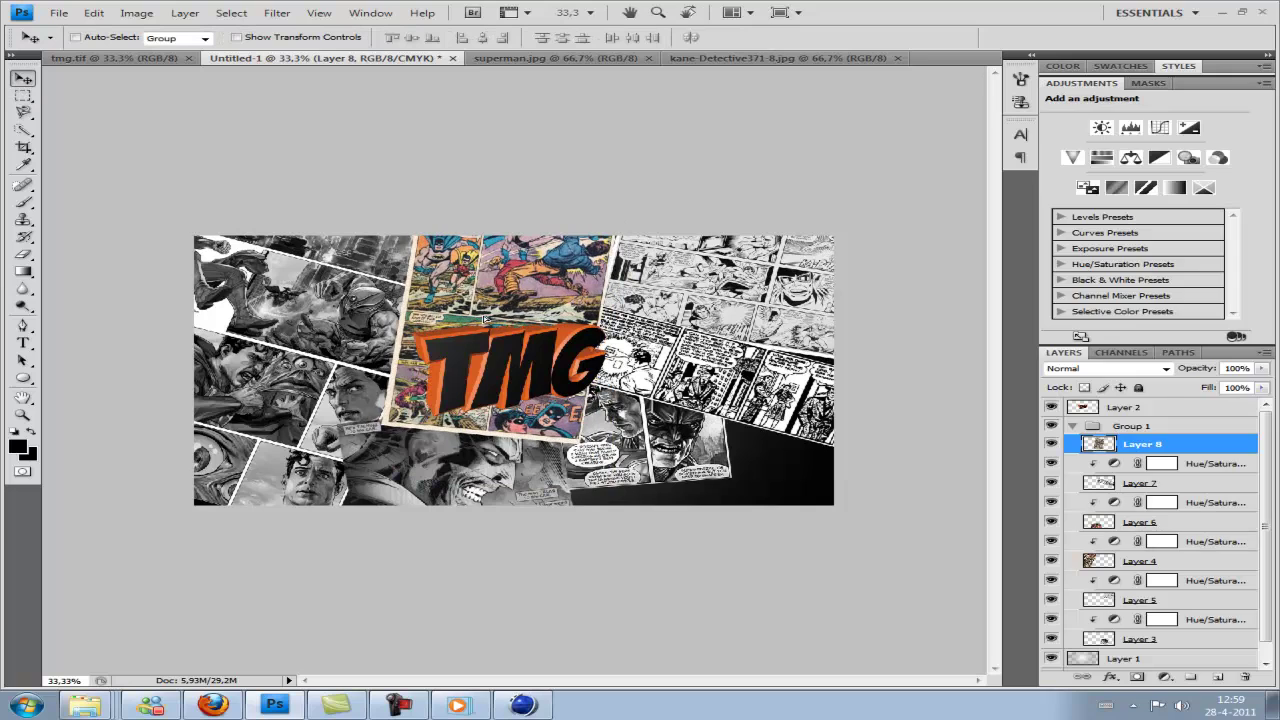
pyautogui.click(1101, 157)
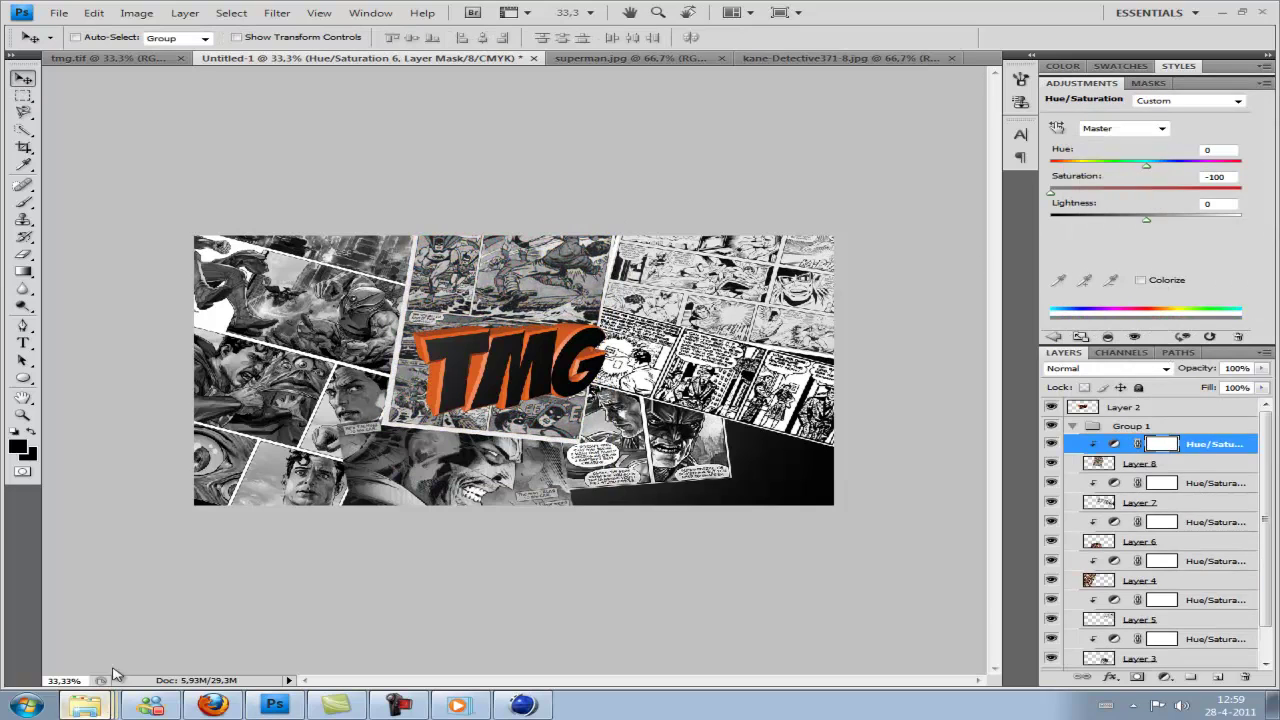
pyautogui.hotkey('ctrl', 'o')
pyautogui.doubleClick(766, 450)
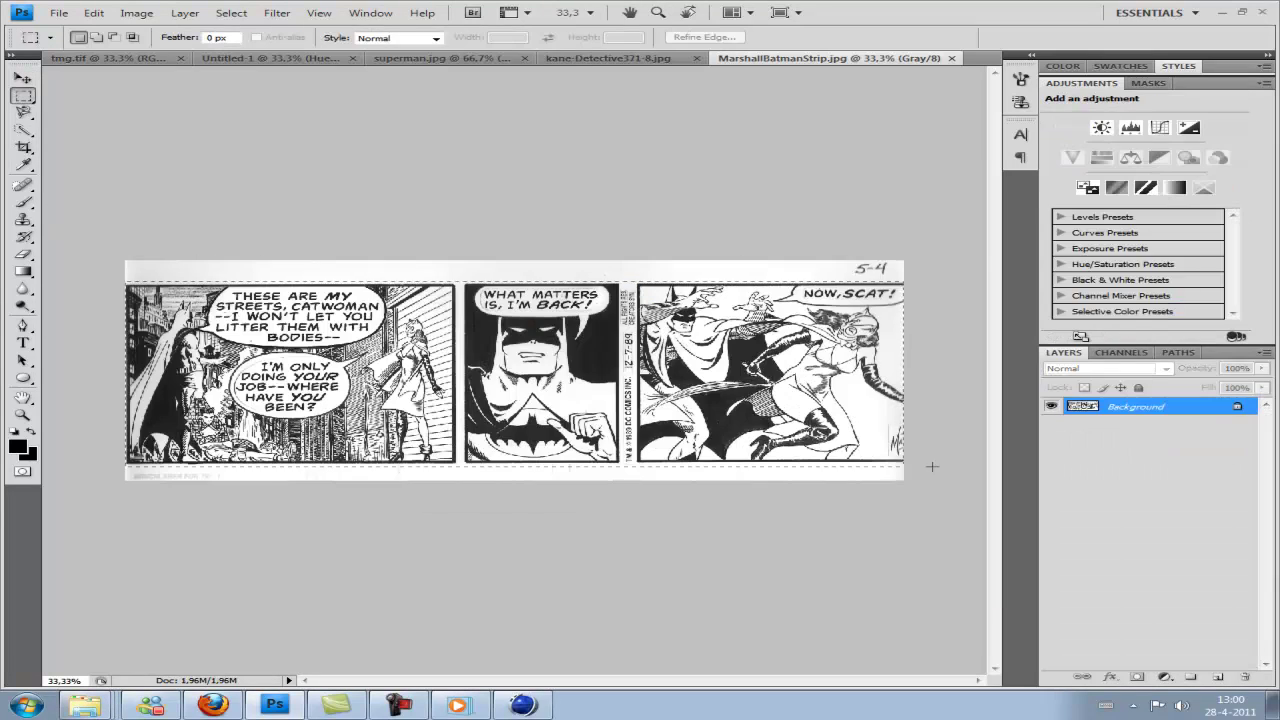
pyautogui.hotkey('ctrl', 'c')
pyautogui.click(268, 58)
pyautogui.hotkey('ctrl', 'v')
# Step: Resize and tilt the pasted Batman strip, then move it down and left
pyautogui.hotkey('ctrl', 't')
pyautogui.press('Return')
pyautogui.hotkey('ctrl', 't')
pyautogui.moveTo(914, 329); pyautogui.dragTo(905, 345)
pyautogui.press('Return')
pyautogui.moveTo(700, 430); pyautogui.dragTo(686, 493)
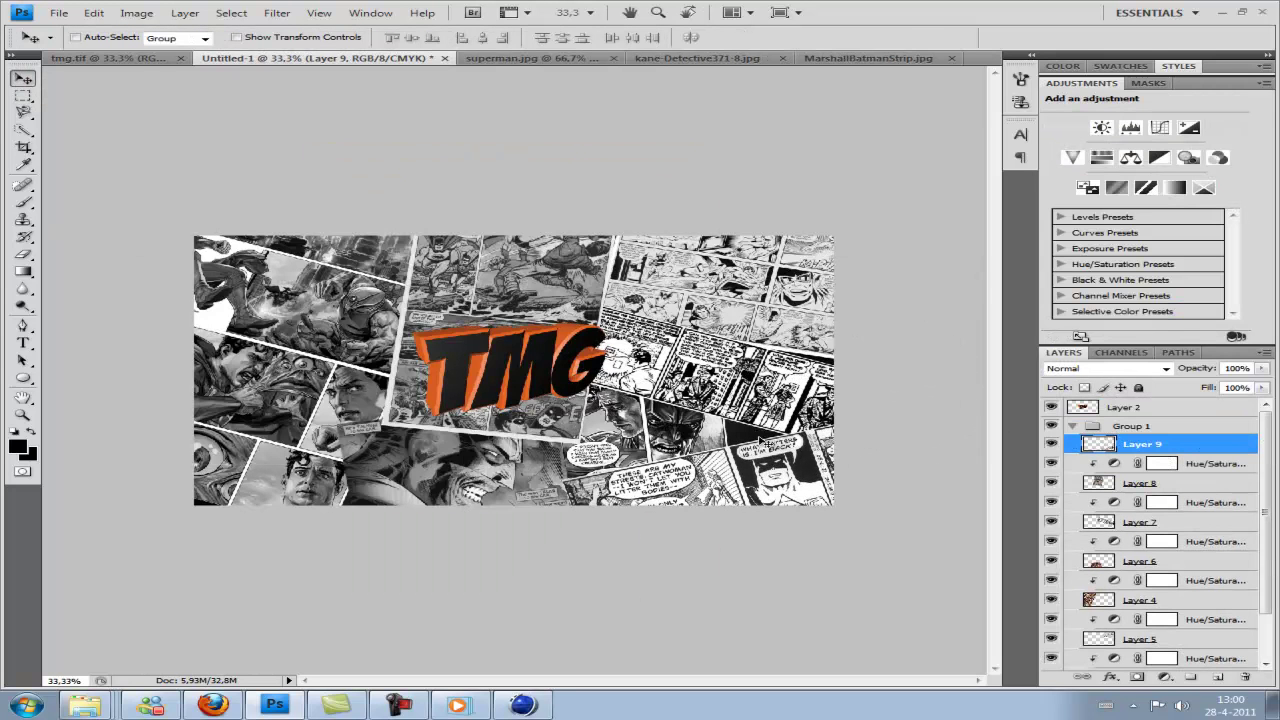
# Step: Add a Hue/Saturation adjustment above the Batman strip's Layer 9
pyautogui.click(1101, 157)
pyautogui.click(1200, 466)
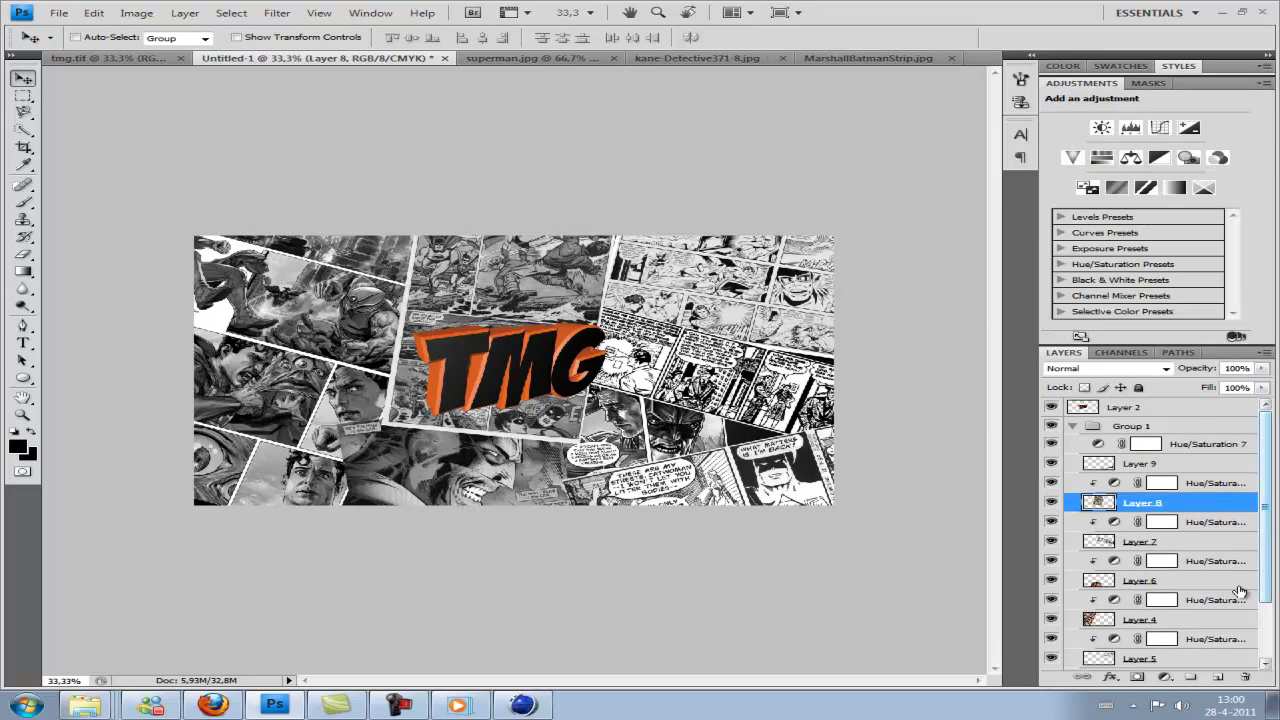
pyautogui.scroll(-3, 1240, 591)
pyautogui.hotkey('ctrl', 't')
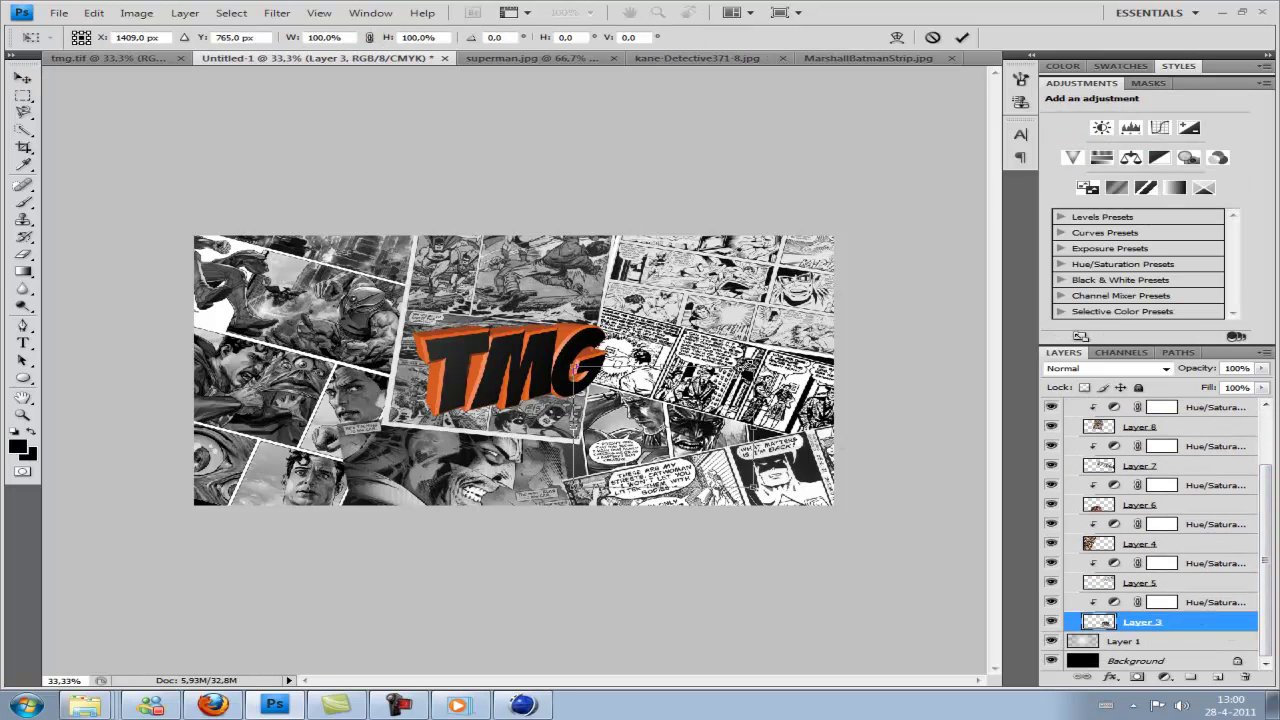
pyautogui.hotkey('ctrl', 'z')
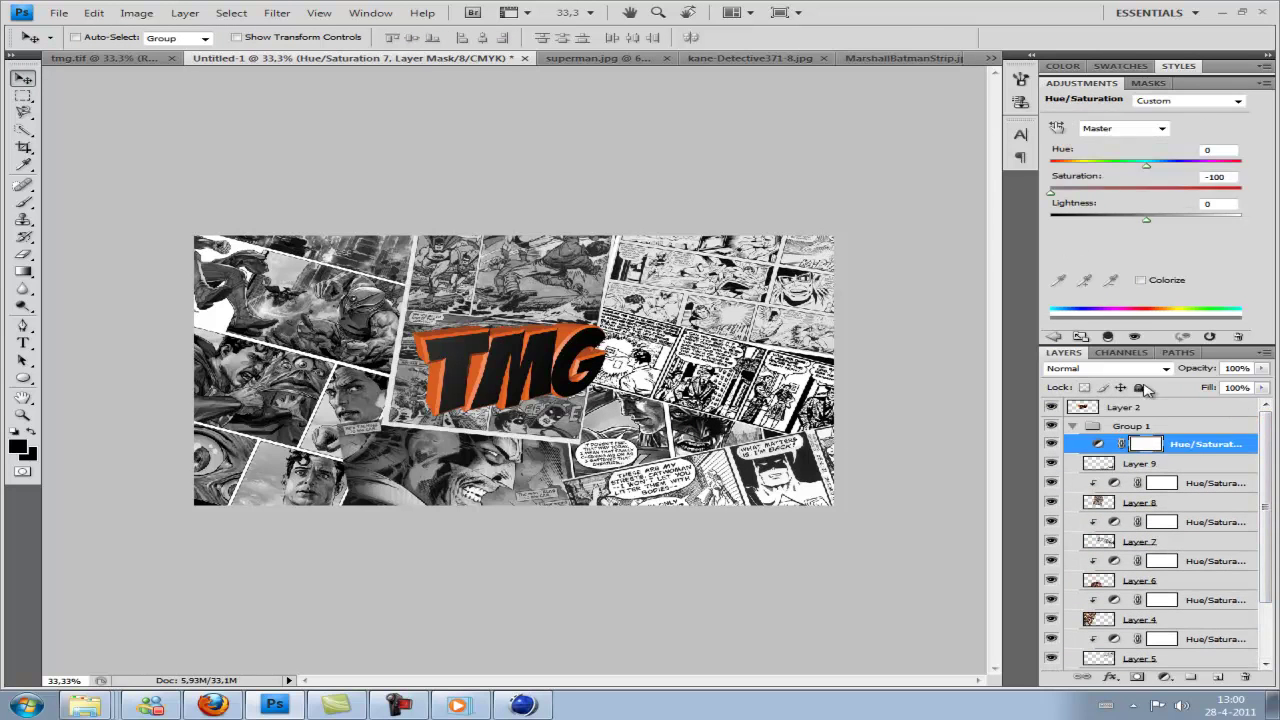
pyautogui.rightClick(1198, 458)
pyautogui.rightClick(465, 280)
pyautogui.rightClick(1200, 446)
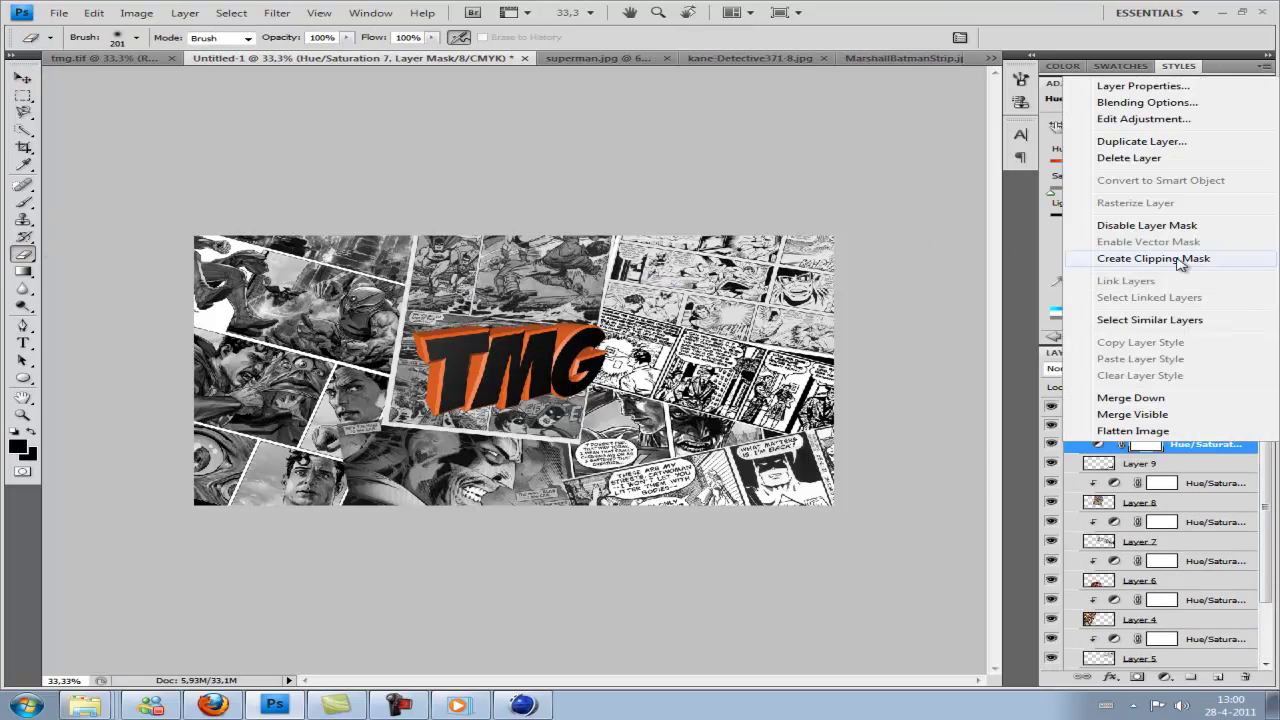
pyautogui.hotkey('ctrl', 'z')
# Step: Nudge Layer 3's panel down-left and clip the Hue/Saturation adjustment to Layer 9
pyautogui.press('v')
pyautogui.moveTo(718, 440); pyautogui.dragTo(700, 455)
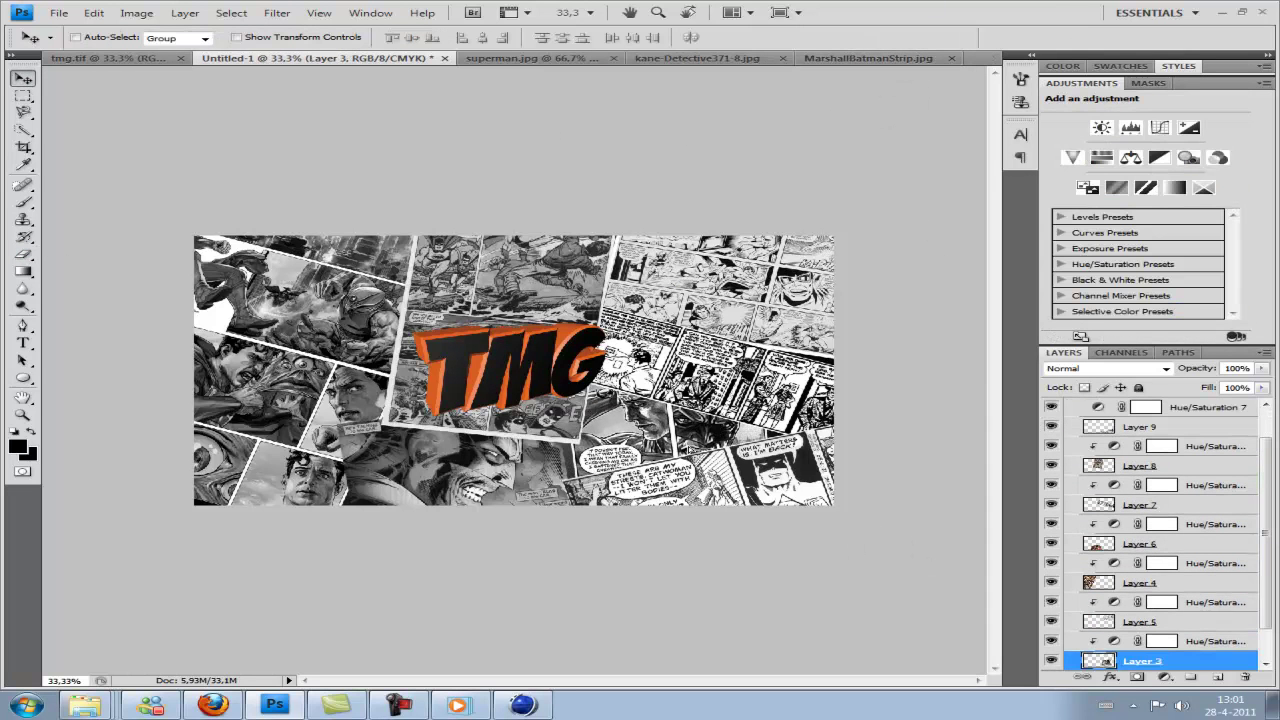
pyautogui.hotkey('ctrl', 'alt', 'z')
pyautogui.hotkey('ctrl', 'alt', 'z')
pyautogui.hotkey('ctrl', 'shift', 'z')
pyautogui.hotkey('ctrl', 'shift', 'z')
pyautogui.rightClick(1200, 449)
pyautogui.click(1110, 257)
pyautogui.click(1103, 463)
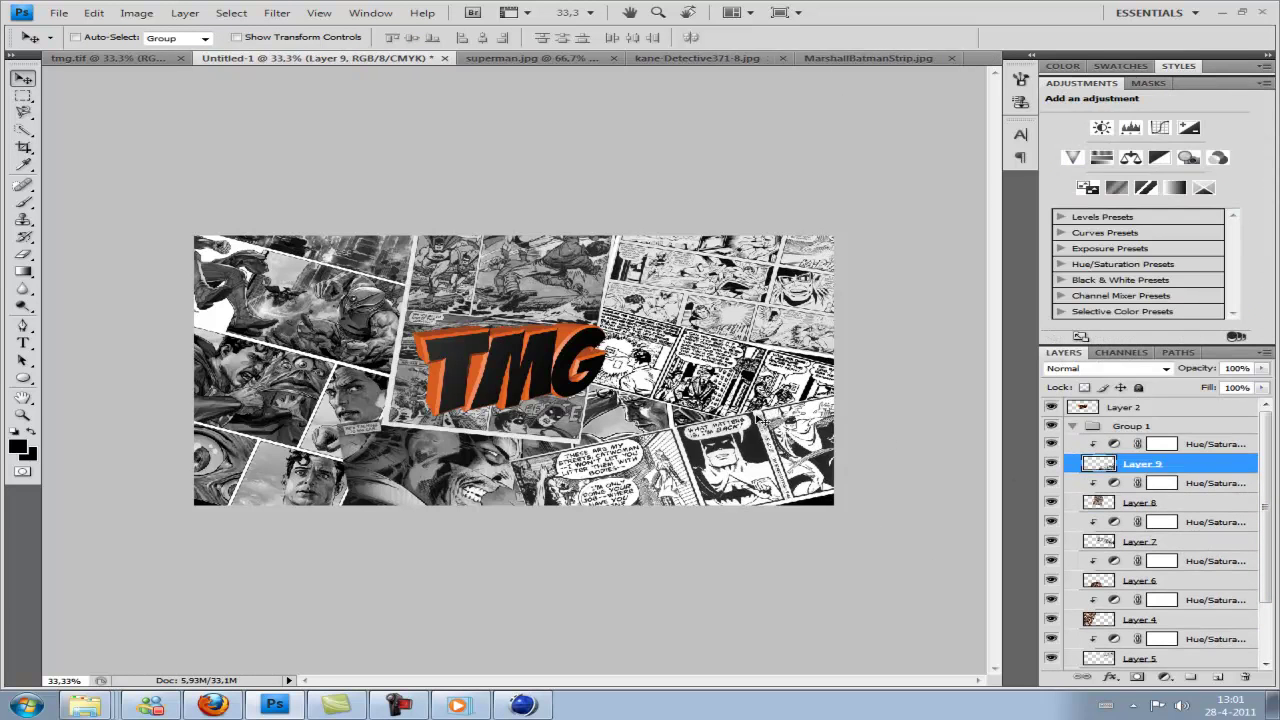
# Step: Zoom into the lower right and erase the hard edge of Layer 7's panel
pyautogui.press('e')
pyautogui.moveTo(795, 470)
pyautogui.mouseDown()
pyautogui.moveTo(880, 410)
pyautogui.moveTo(305, 495)
pyautogui.mouseUp()
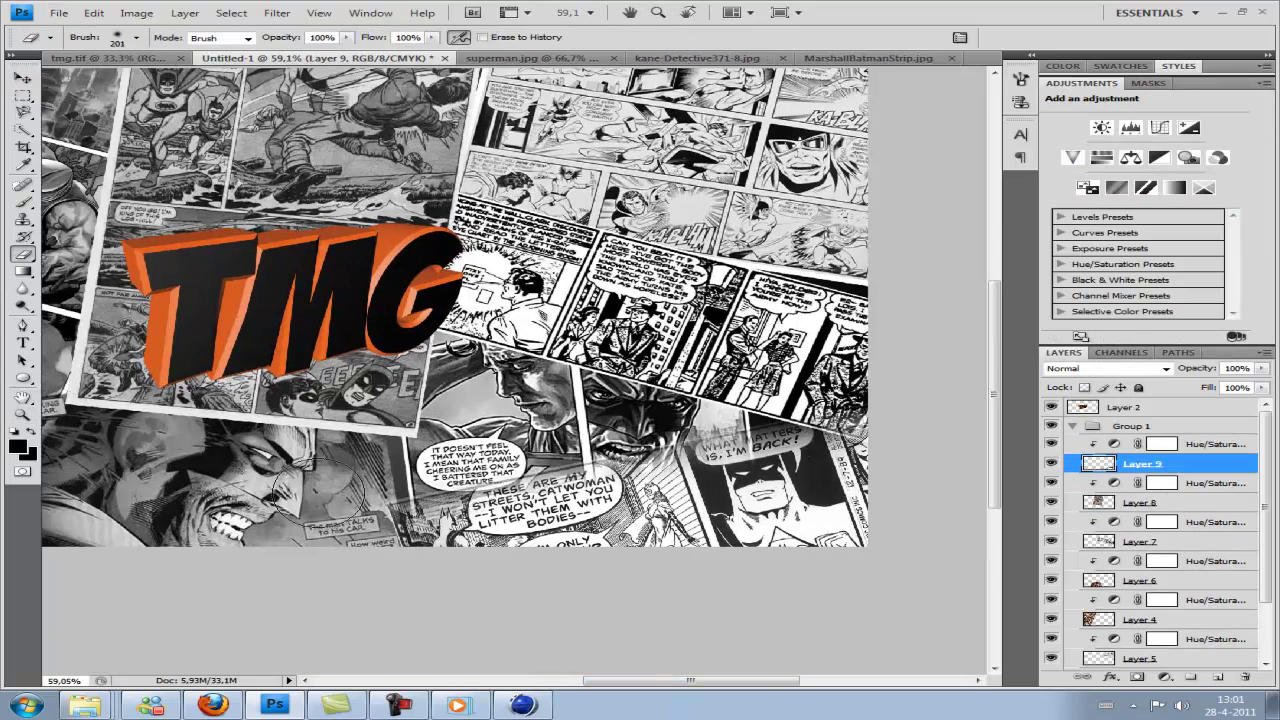
pyautogui.scroll(-2, 640, 118)
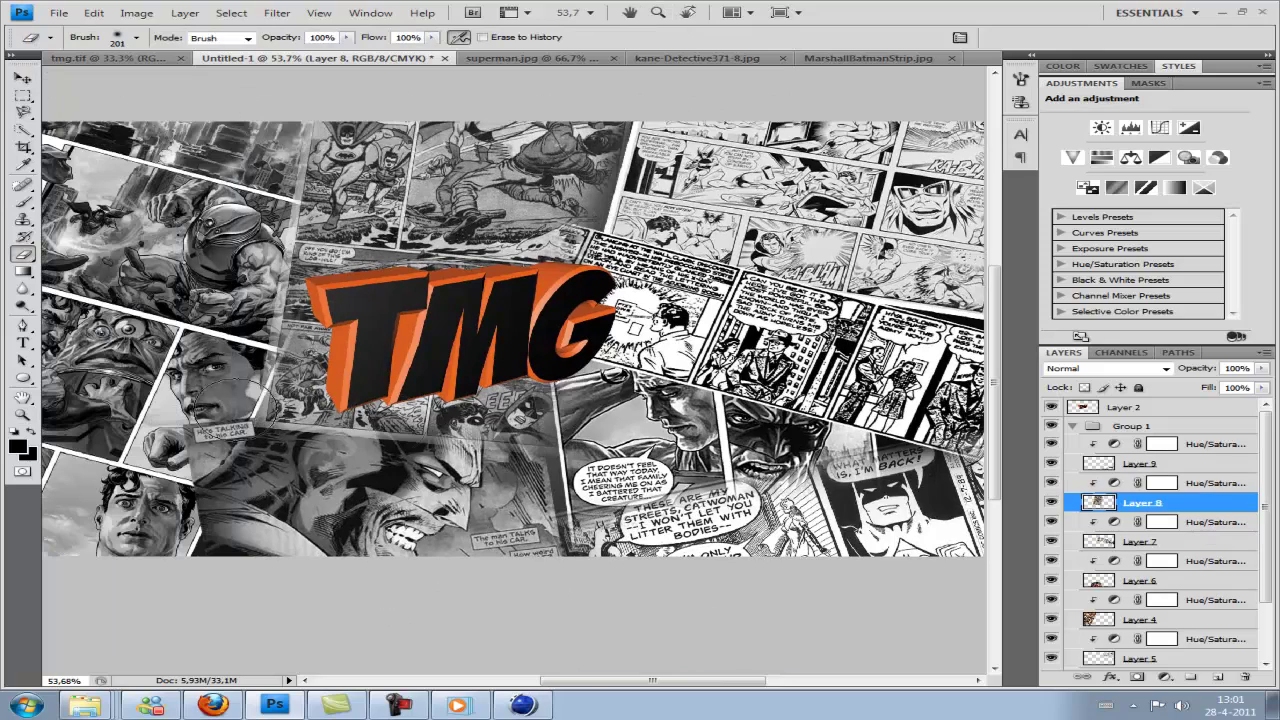
pyautogui.click(1140, 541)
pyautogui.moveTo(633, 681); pyautogui.dragTo(693, 681)
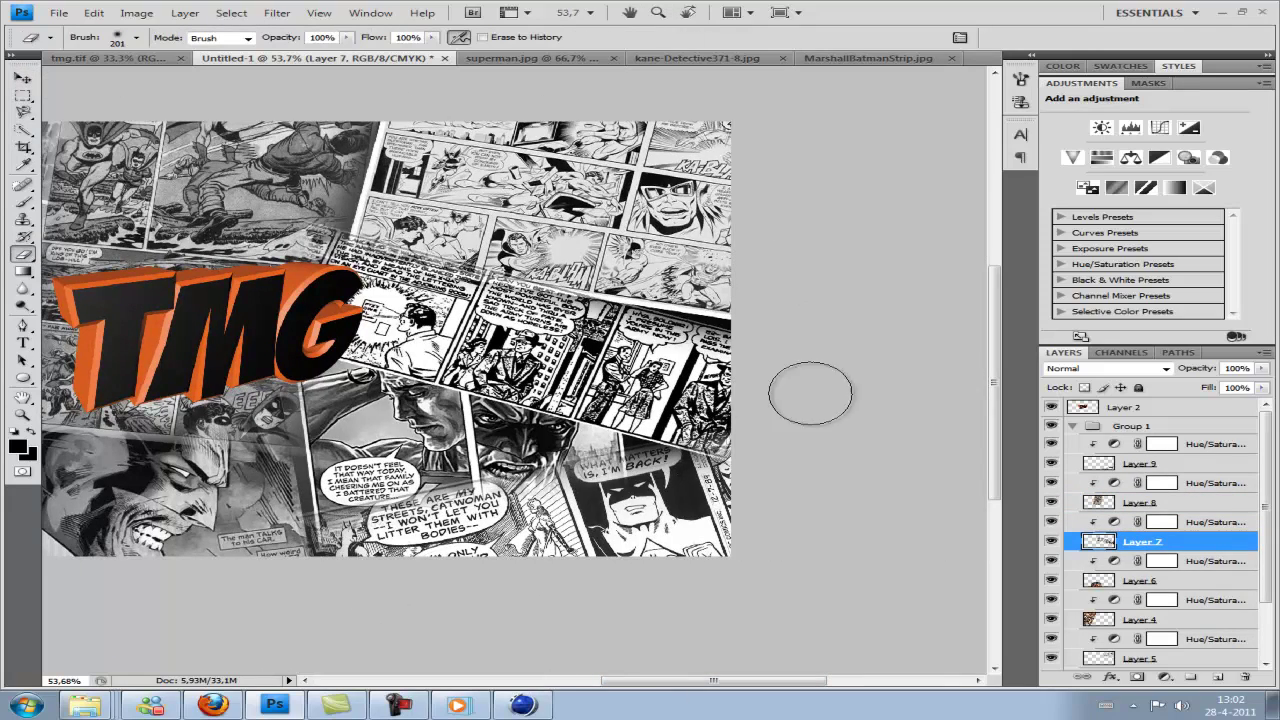
# Step: Nudge Layer 6's face artwork slightly right and down
pyautogui.click(1140, 580)
pyautogui.press('v')
pyautogui.hscroll(-3, 308, 540)
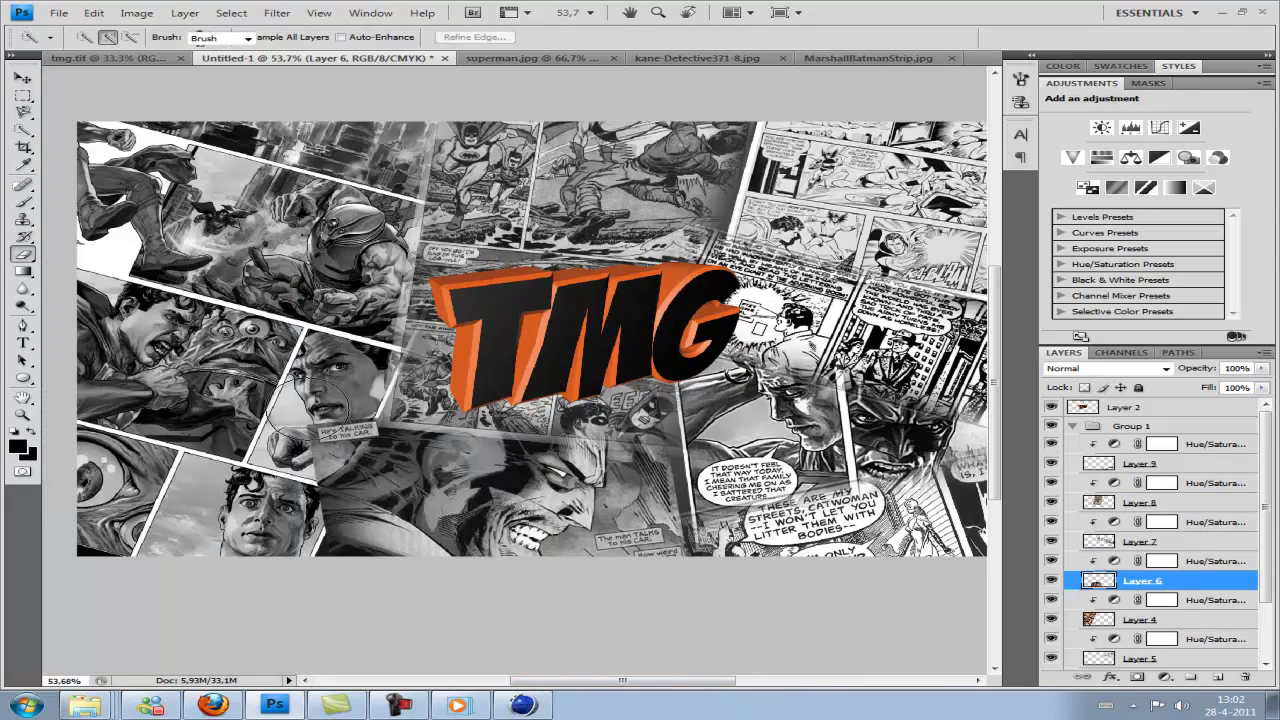
pyautogui.press('v')
pyautogui.moveTo(543, 503); pyautogui.dragTo(560, 510)
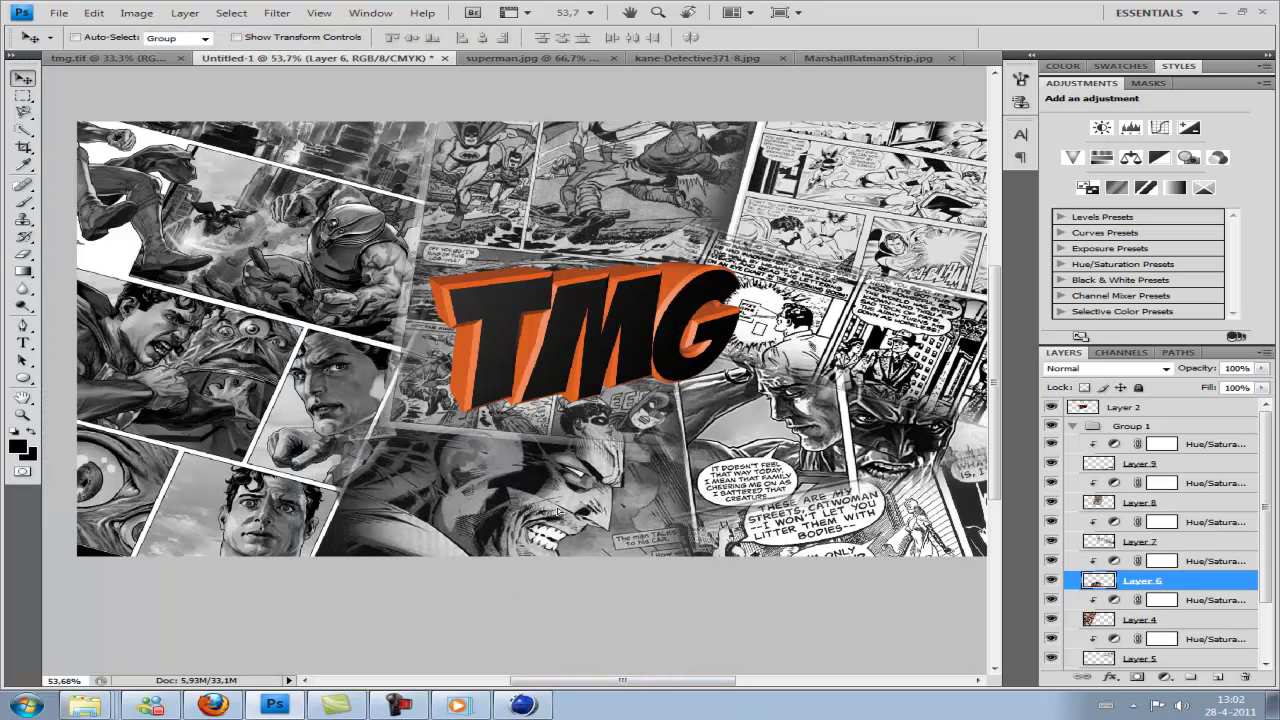
# Step: Erase the hard edges of the Layer 4 and Layer 5 comic panels
pyautogui.click(1216, 620)
pyautogui.press('v')
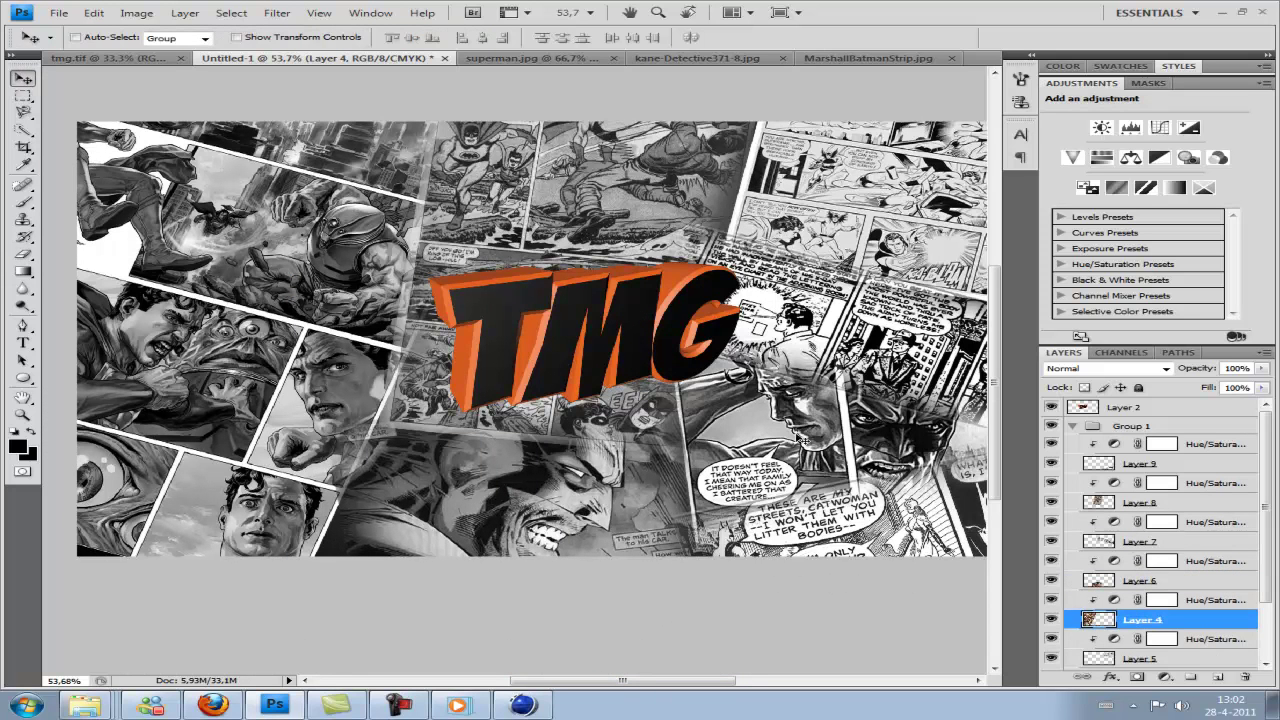
pyautogui.moveTo(450, 330); pyautogui.dragTo(286, 634)
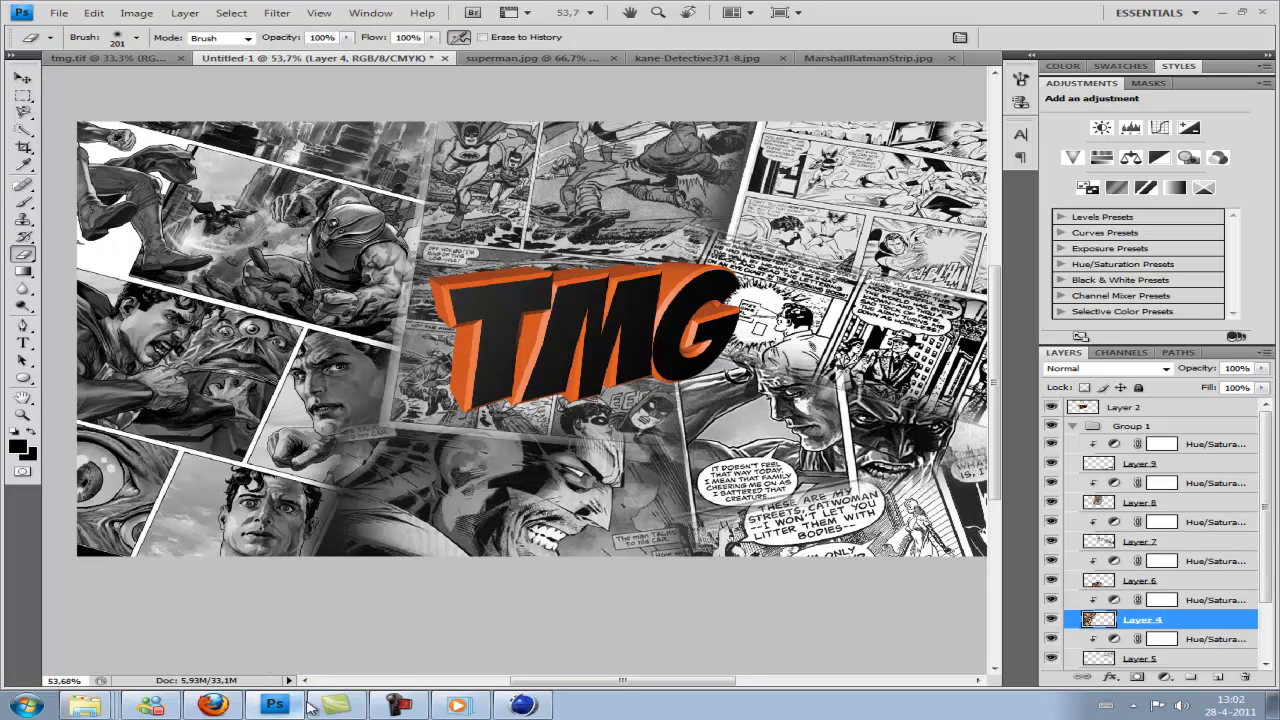
pyautogui.scroll(-1, 1160, 560)
pyautogui.click(1143, 600)
pyautogui.press('v')
pyautogui.hscroll(2, 510, 133)
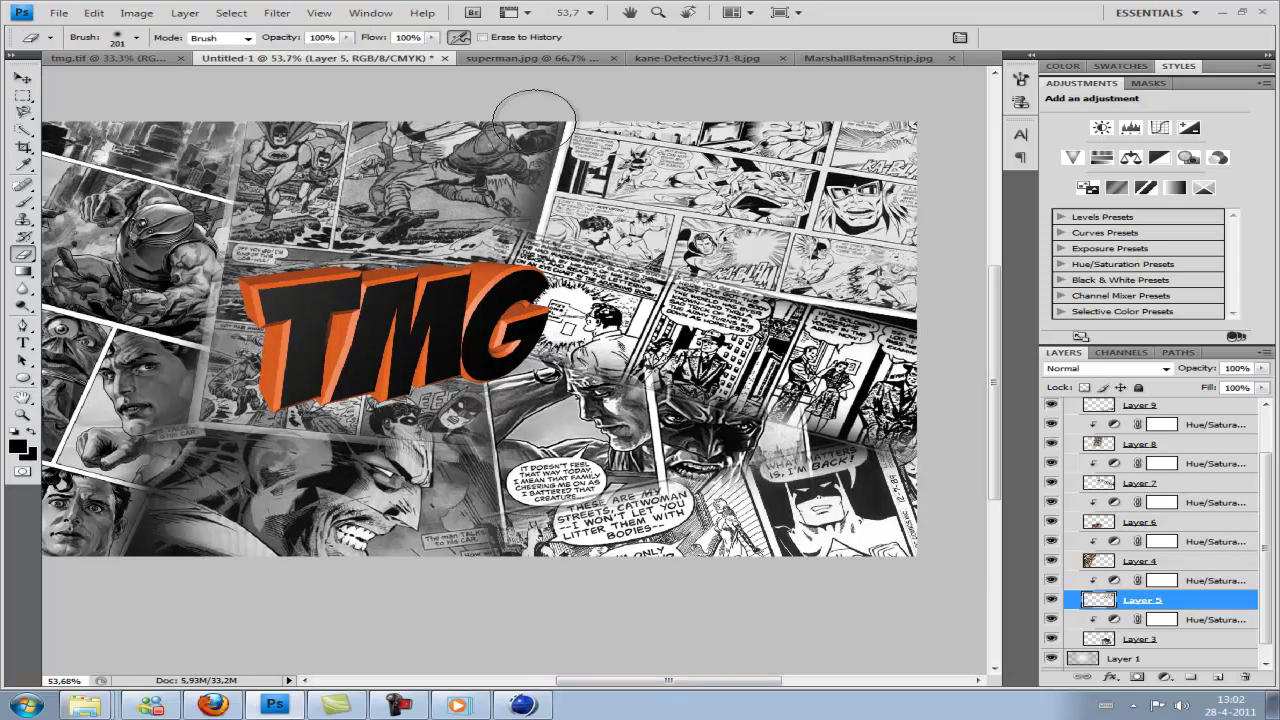
# Step: Blend Layer 3's edges, then switch to the Move tool and expand Group 1
pyautogui.click(1225, 640)
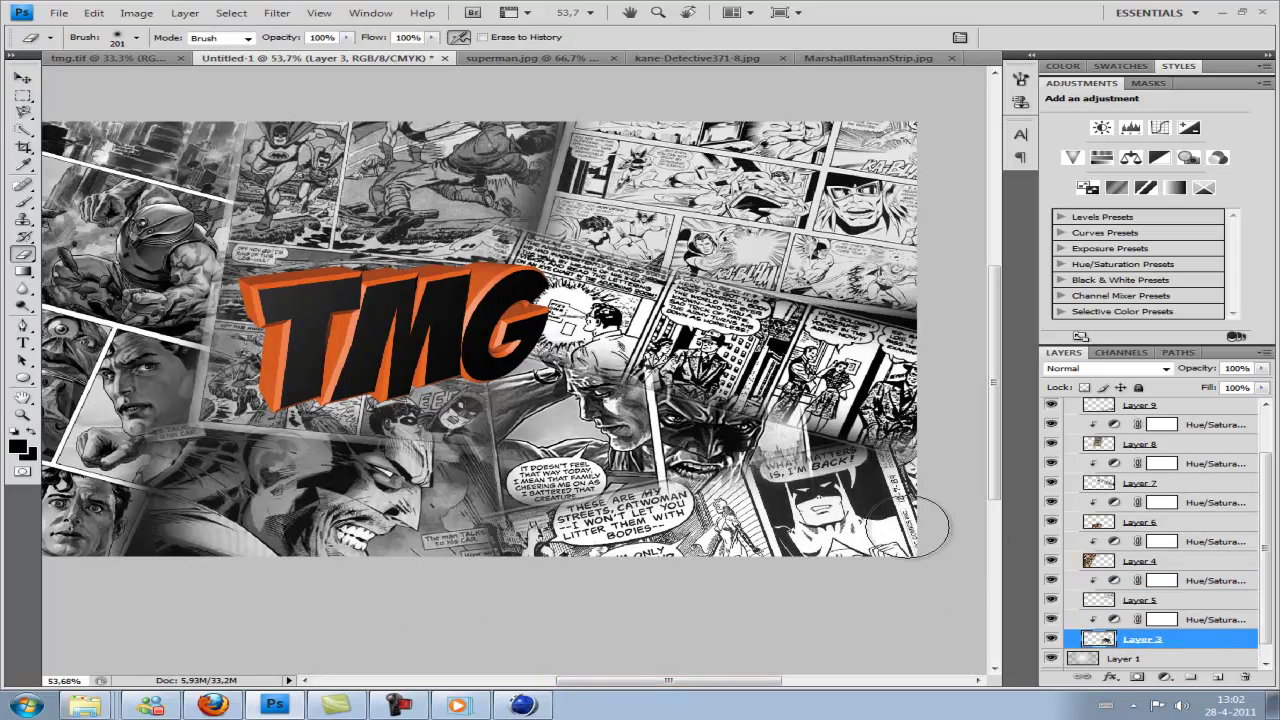
pyautogui.press('v')
pyautogui.hscroll(-3, 700, 450)
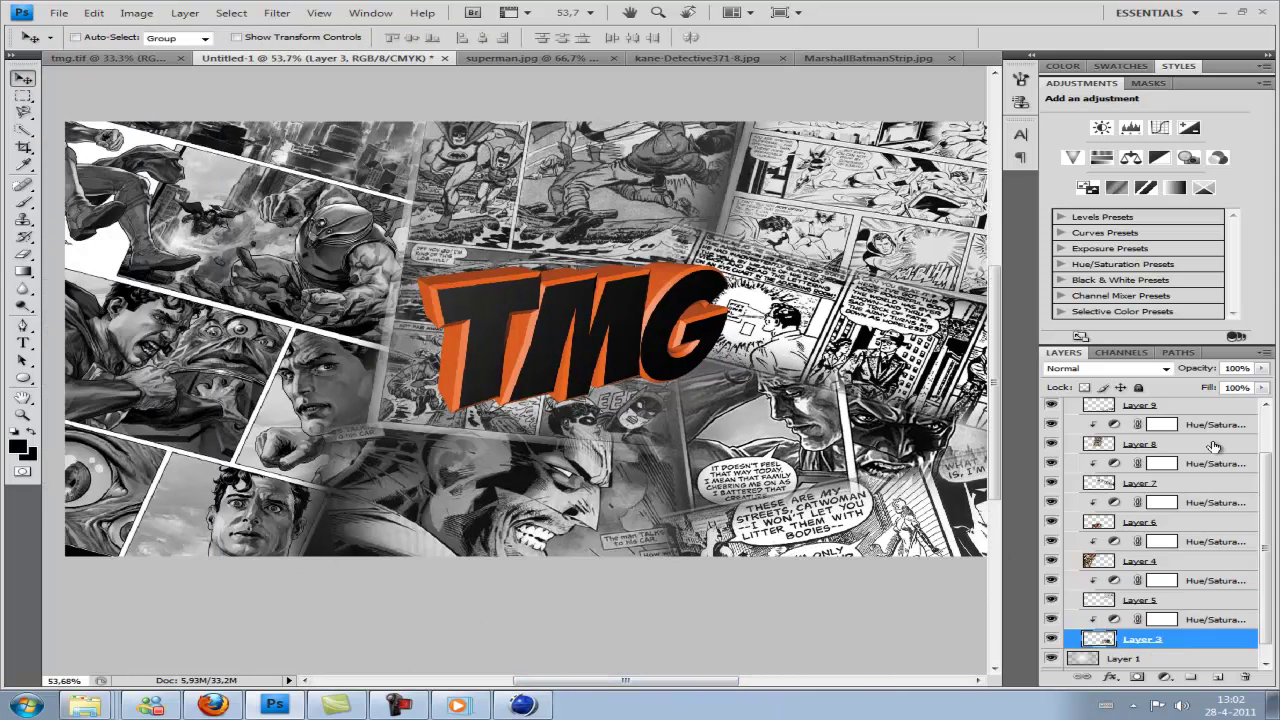
pyautogui.click(1073, 426)
pyautogui.click(1073, 426)
# Step: Merge all the comic panel layers into a single collage layer
pyautogui.click(1143, 421)
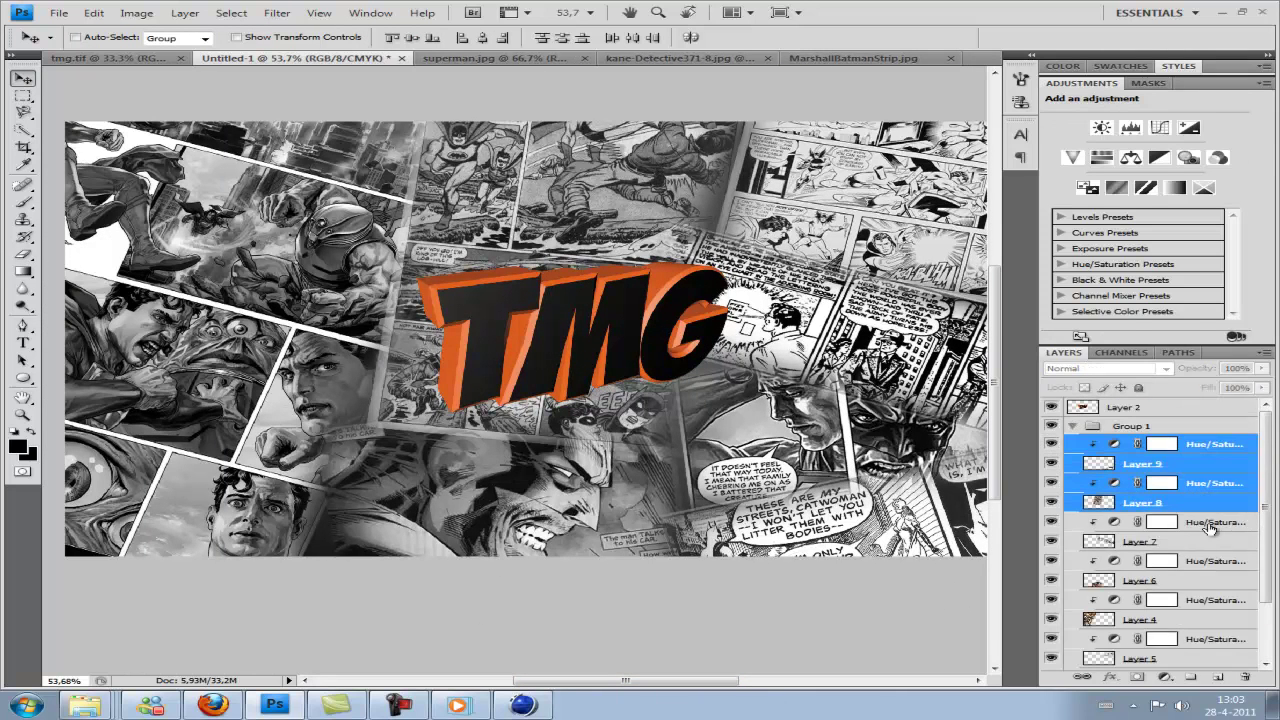
pyautogui.keyDown('shift'); pyautogui.click(1205, 580); pyautogui.keyUp('shift')
pyautogui.keyDown('shift'); pyautogui.click(1208, 616); pyautogui.keyUp('shift')
pyautogui.rightClick(1206, 590)
pyautogui.click(1085, 529)
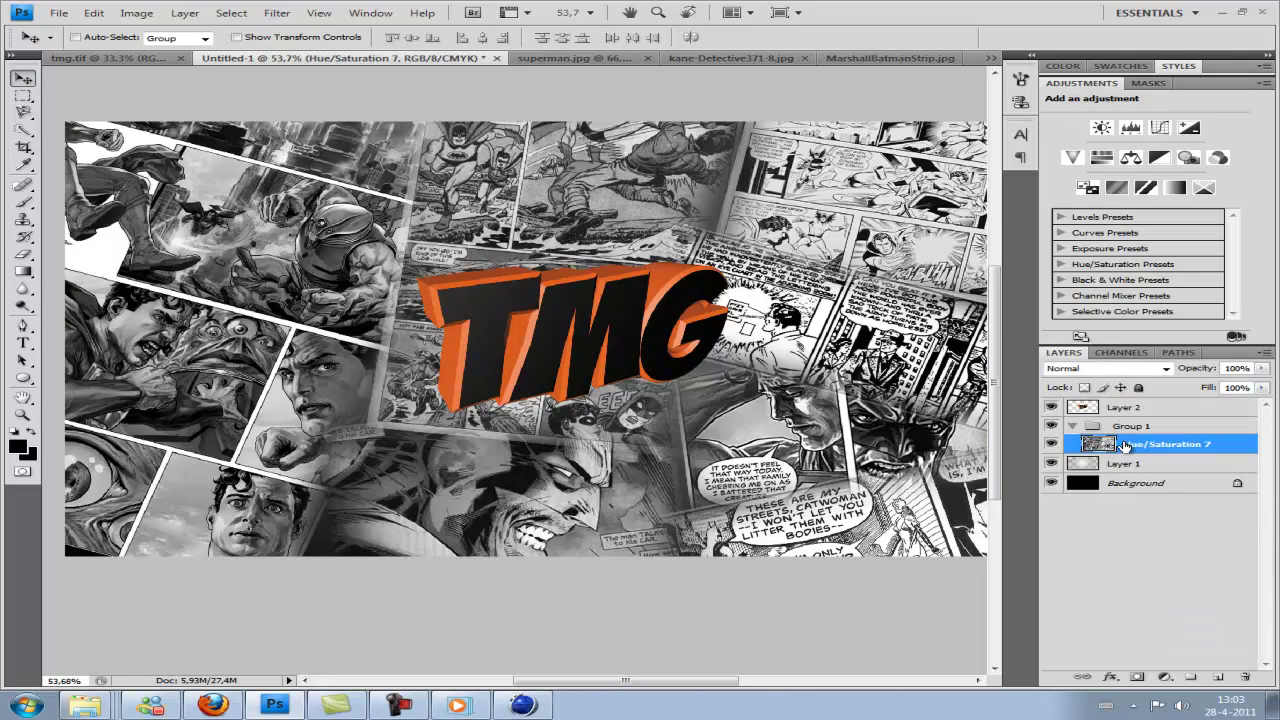
# Step: Darken the collage with a Hue/Saturation layer at Lightness -52 and merge Layer 1 down
pyautogui.rightClick(1118, 440)
pyautogui.click(1130, 157)
pyautogui.moveTo(1146, 219); pyautogui.dragTo(1094, 219)
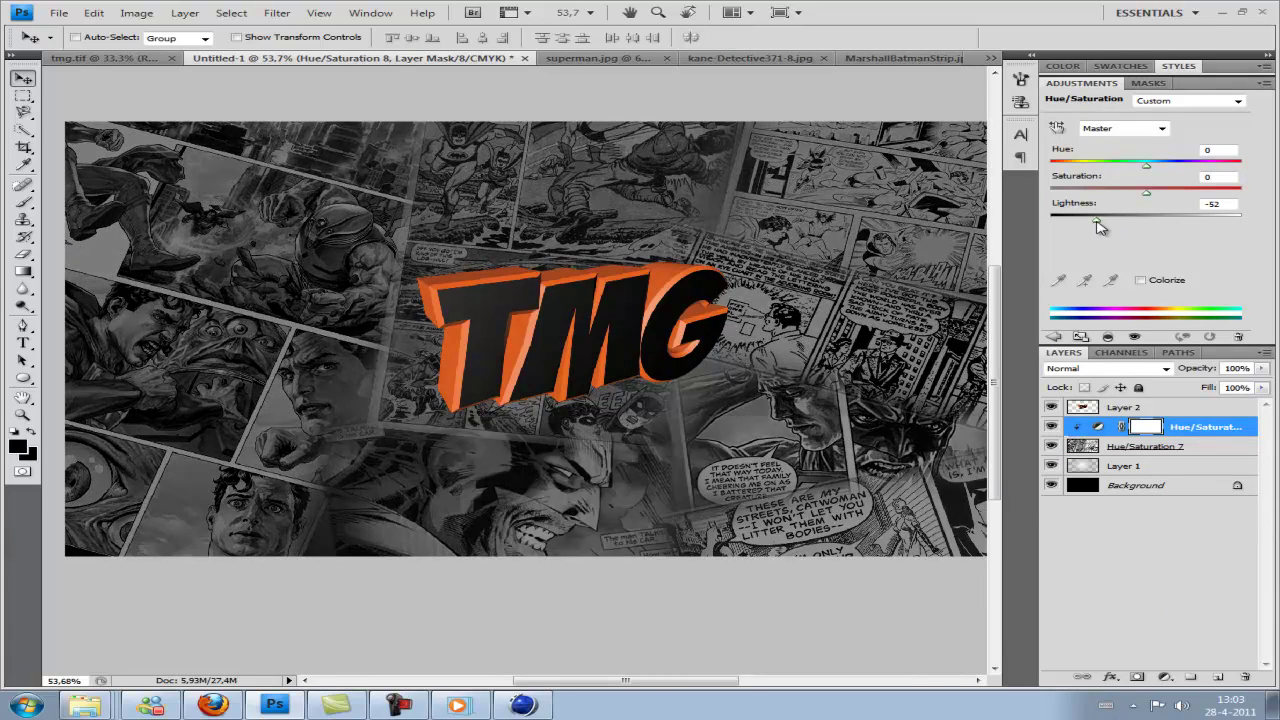
pyautogui.click(1145, 446)
pyautogui.keyDown('shift'); pyautogui.click(1123, 466); pyautogui.keyUp('shift')
pyautogui.rightClick(1150, 466)
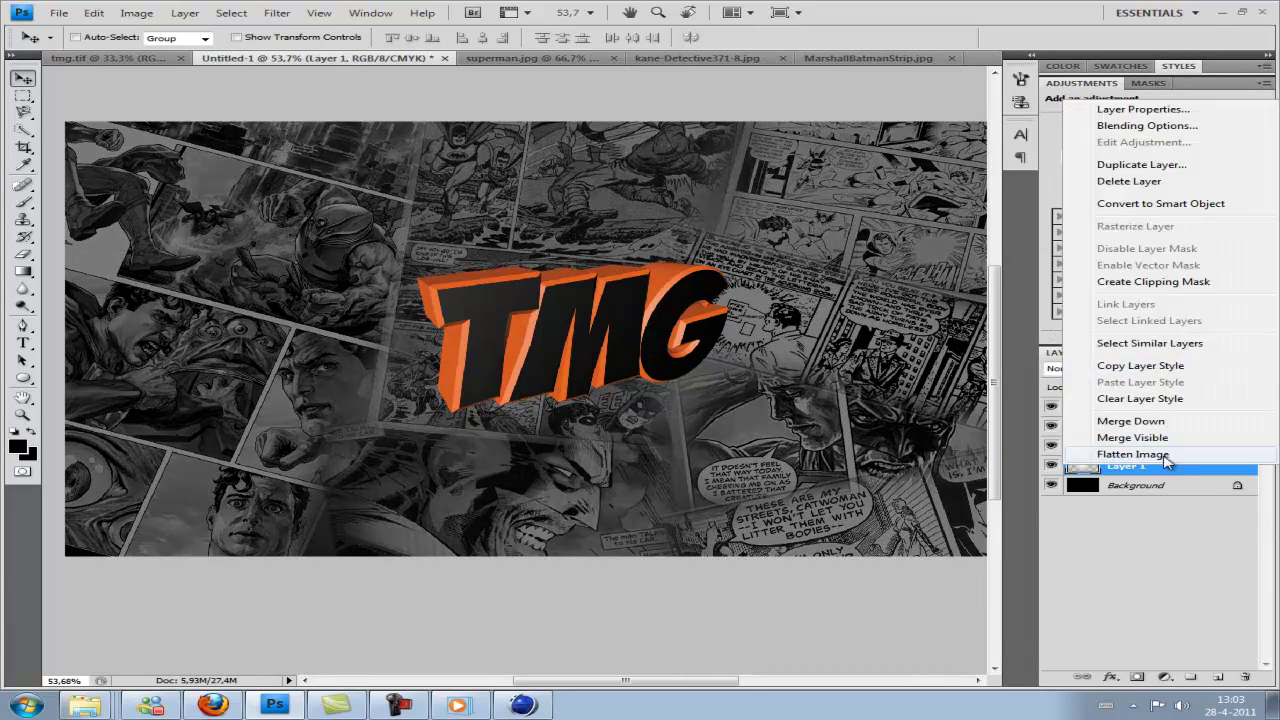
pyautogui.click(1095, 421)
# Step: Try Overlay blending on the merged collage, then return it to Normal
pyautogui.click(1105, 368)
pyautogui.click(1063, 187)
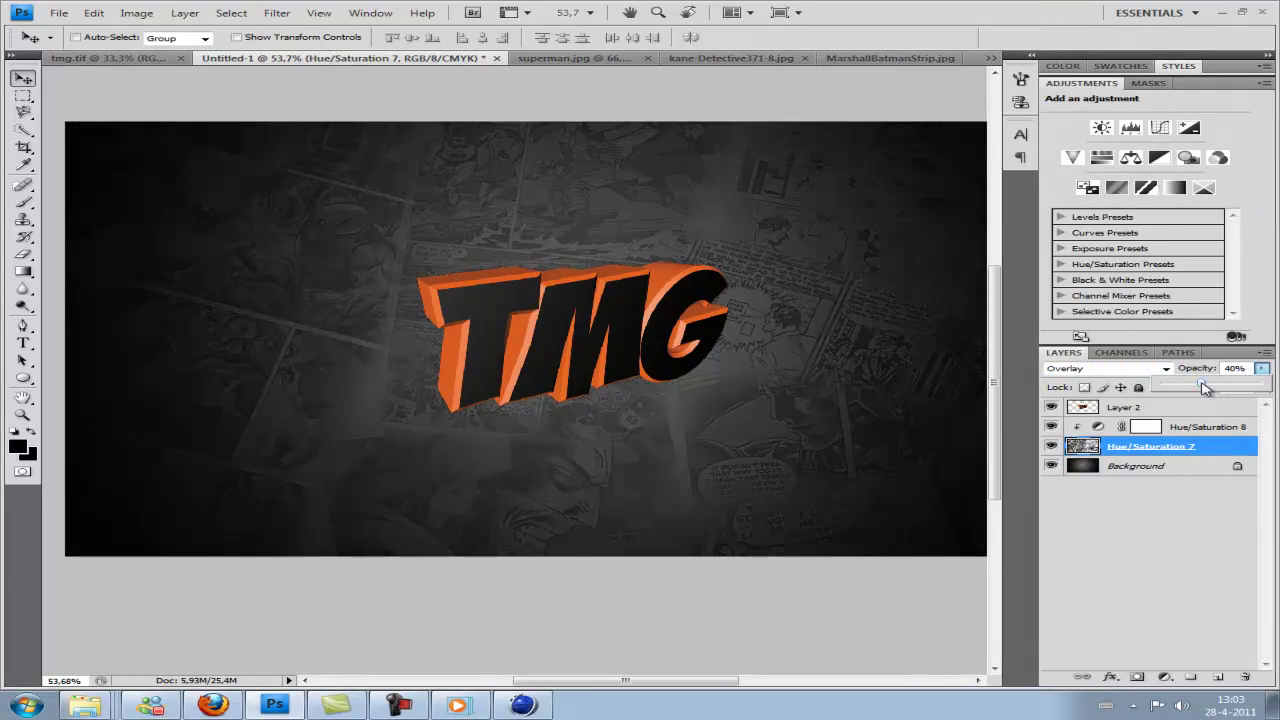
pyautogui.click(1115, 58)
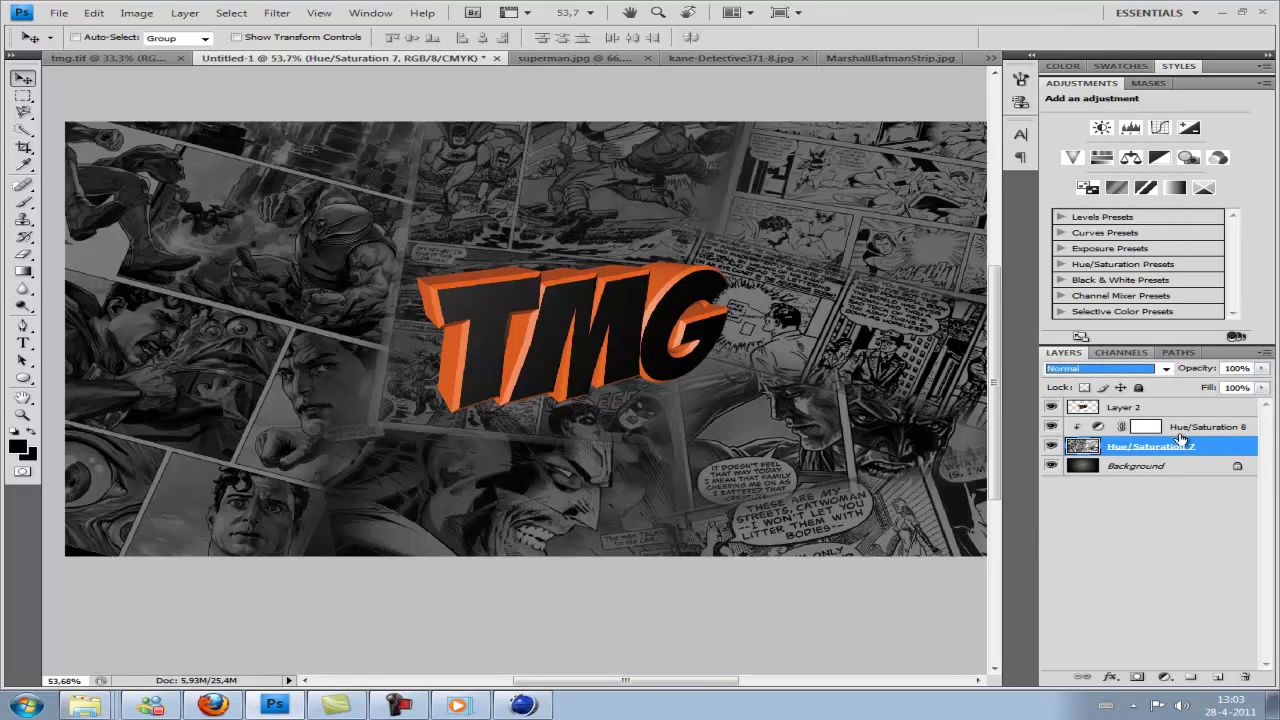
pyautogui.click(1190, 427)
pyautogui.click(1160, 589)
pyautogui.doubleClick(1200, 407)
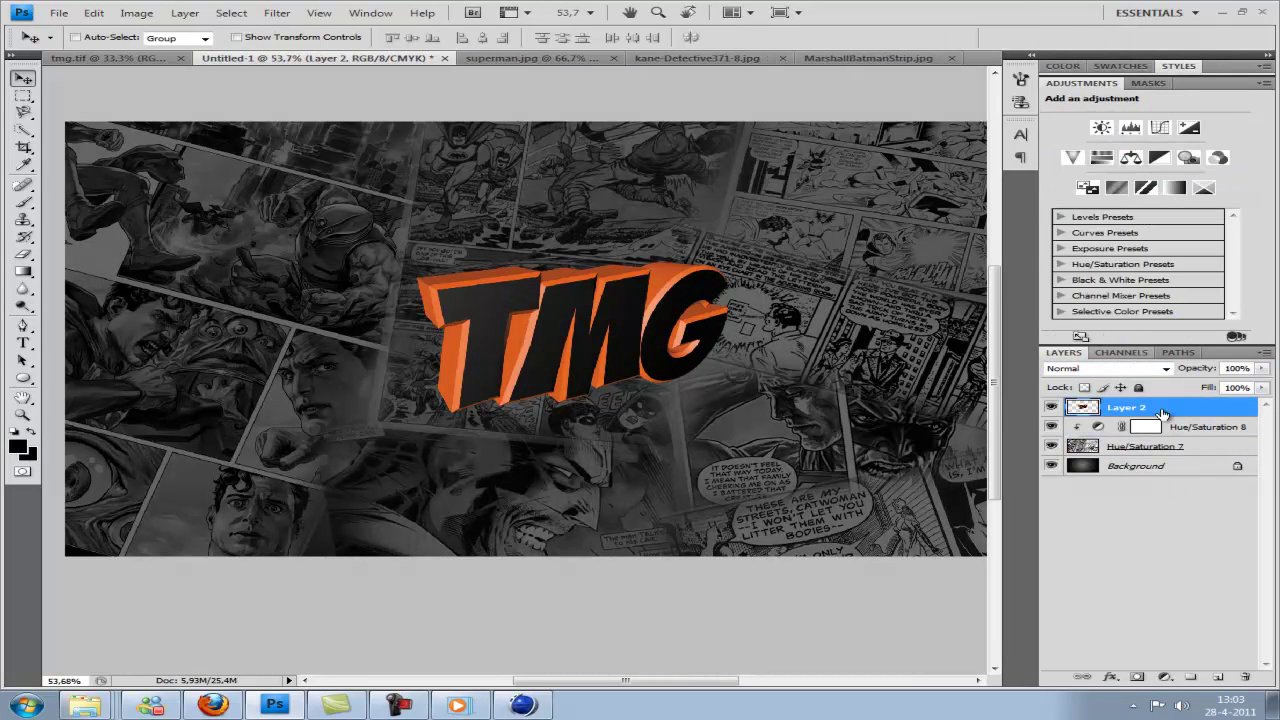
# Step: Give the TMG text a black Stroke outline layer style
pyautogui.click(580, 329)
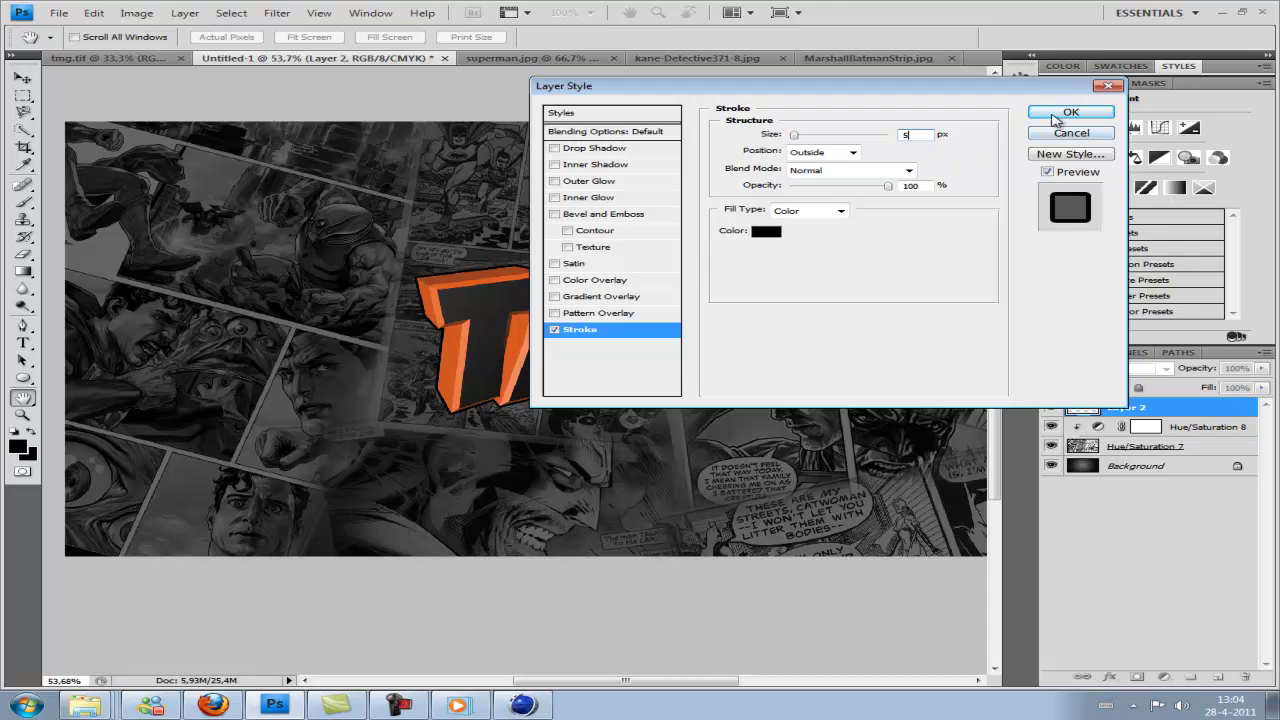
pyautogui.click(1066, 113)
pyautogui.click(1203, 427)
pyautogui.click(1218, 677)
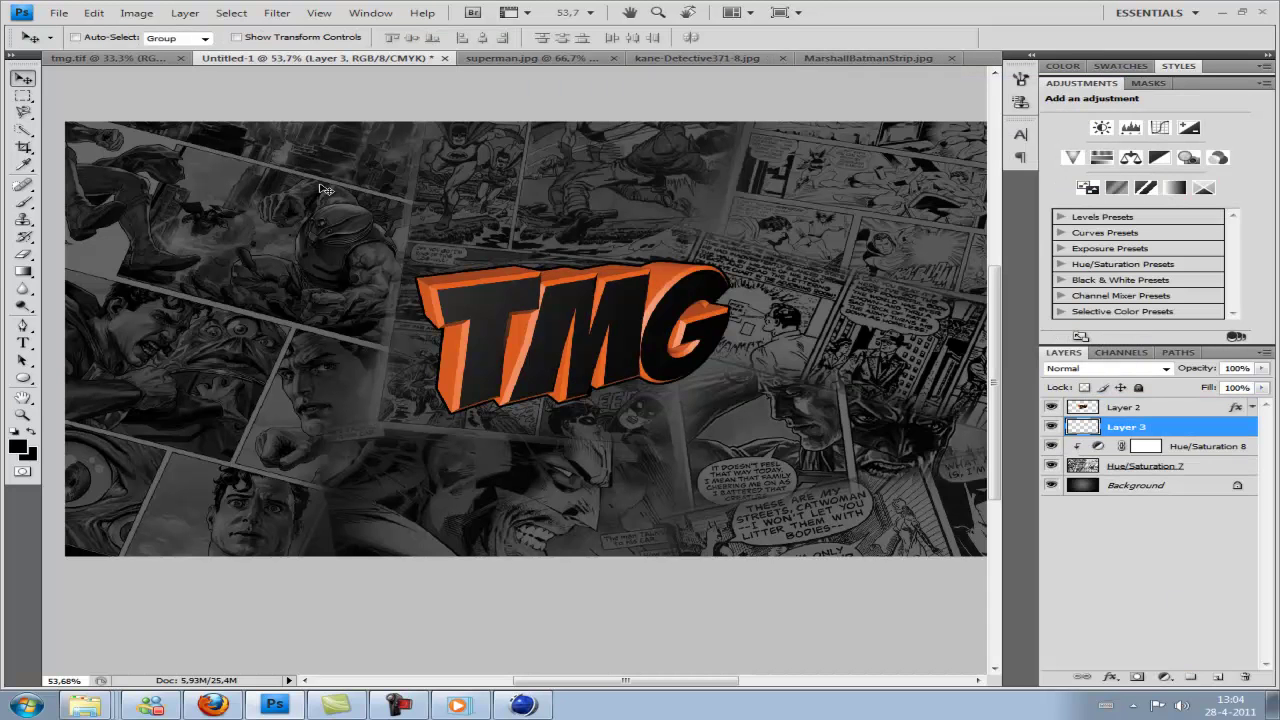
# Step: On the new layer, stroke the entire canvas selection in black as a frame
pyautogui.press('z')
pyautogui.hotkey('ctrl', '0')
pyautogui.rightClick(390, 236)
pyautogui.click(470, 474)
pyautogui.click(757, 186)
# Step: Give the frame layer's stroke gradient a bright orange colour stop
pyautogui.doubleClick(1180, 429)
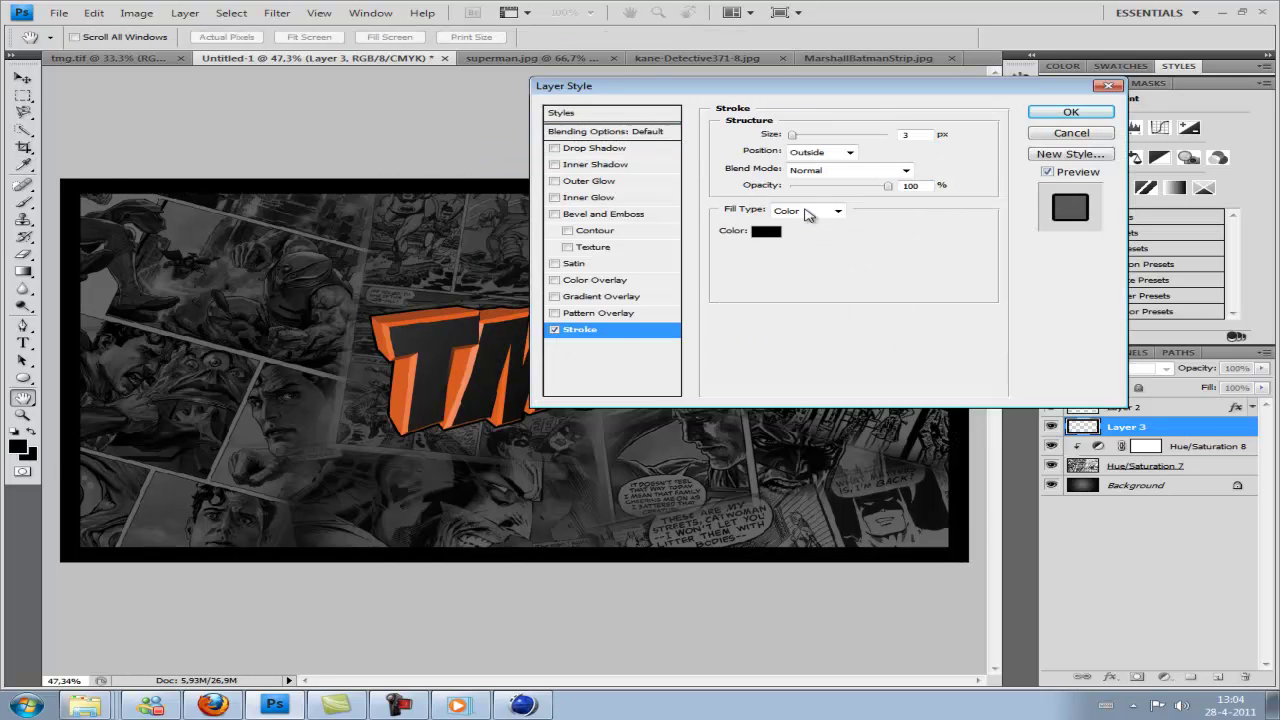
pyautogui.doubleClick(637, 381)
pyautogui.click(640, 330)
pyautogui.click(921, 199)
pyautogui.doubleClick(1004, 381)
pyautogui.click(715, 210)
pyautogui.moveTo(740, 328); pyautogui.dragTo(740, 389)
pyautogui.click(921, 199)
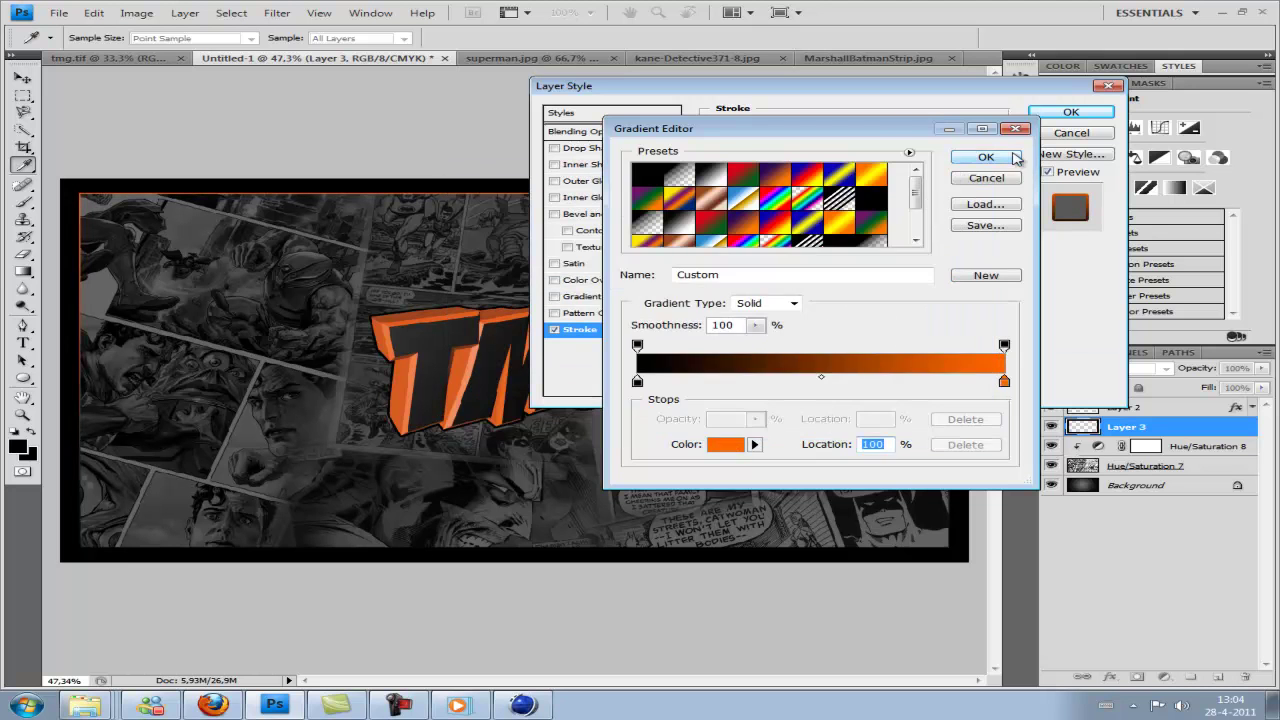
pyautogui.click(986, 156)
# Step: Switch the gradient to radial with a hard black-to-orange edge
pyautogui.click(848, 248)
pyautogui.click(848, 268)
pyautogui.click(876, 234)
pyautogui.moveTo(772, 382); pyautogui.dragTo(806, 382)
pyautogui.click(986, 130)
# Step: Make the frame stroke a 5 px Shape Burst black-to-orange gradient
pyautogui.click(848, 248)
pyautogui.click(780, 263)
pyautogui.click(848, 248)
pyautogui.click(787, 300)
pyautogui.click(848, 248)
pyautogui.click(794, 324)
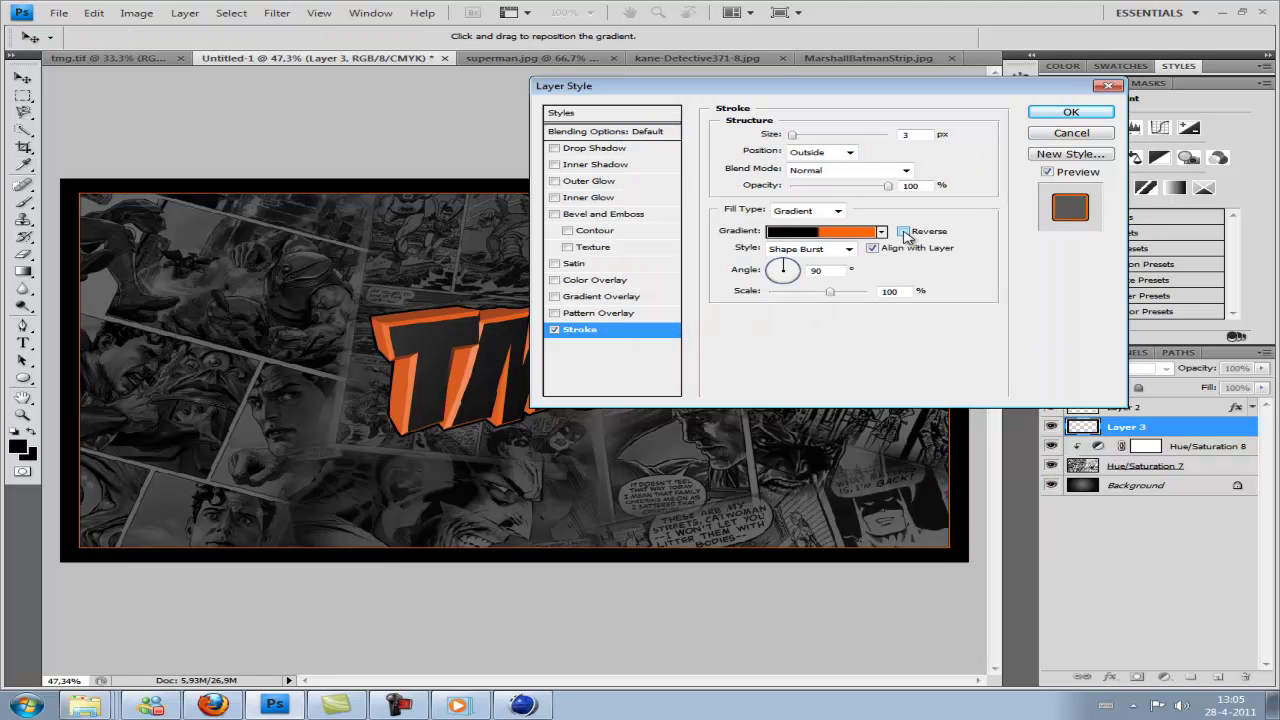
pyautogui.write('5')
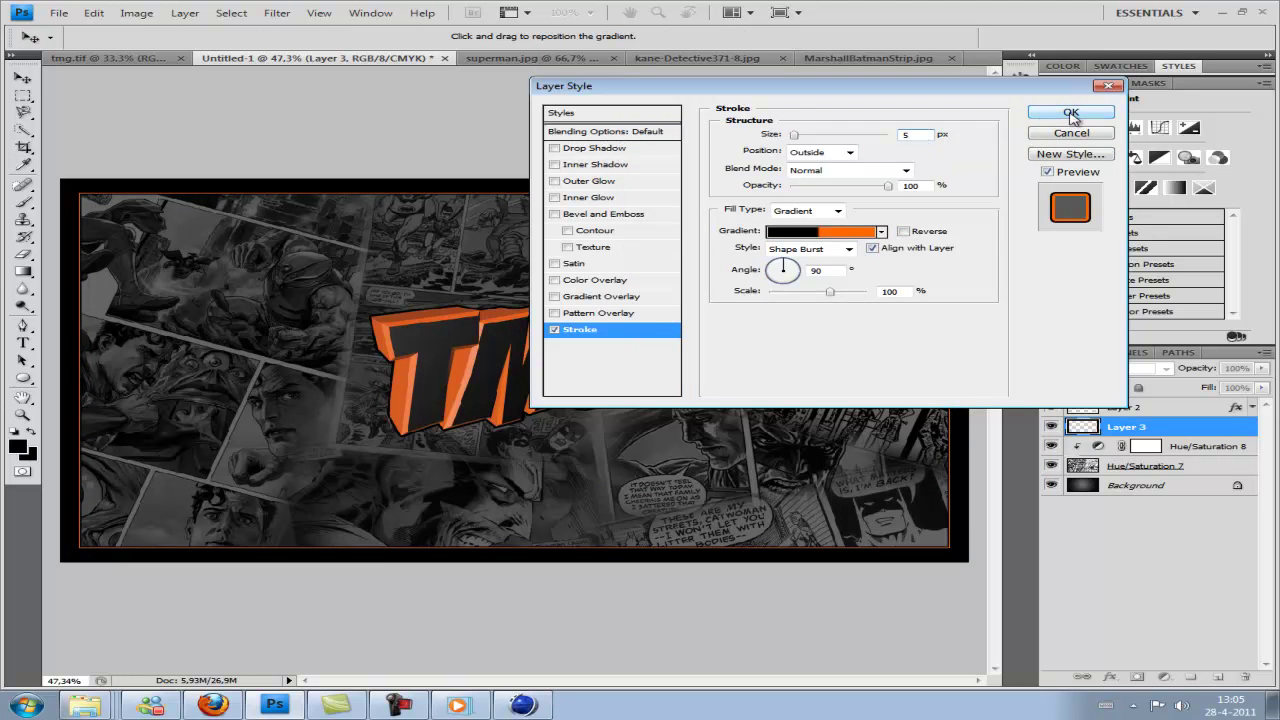
pyautogui.click(1071, 114)
# Step: Add a new top layer and start a text line below the TMG logo
pyautogui.click(1252, 427)
pyautogui.click(1148, 407)
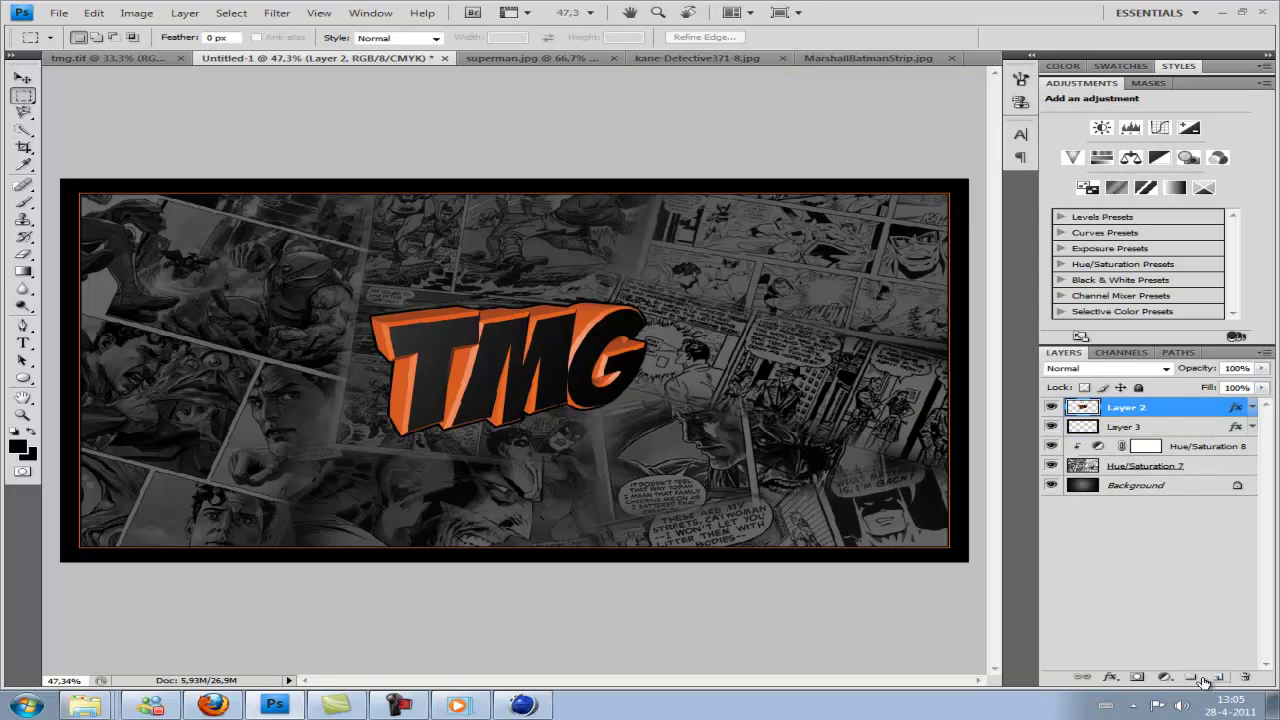
pyautogui.click(1217, 677)
pyautogui.press('t')
pyautogui.click(471, 418)
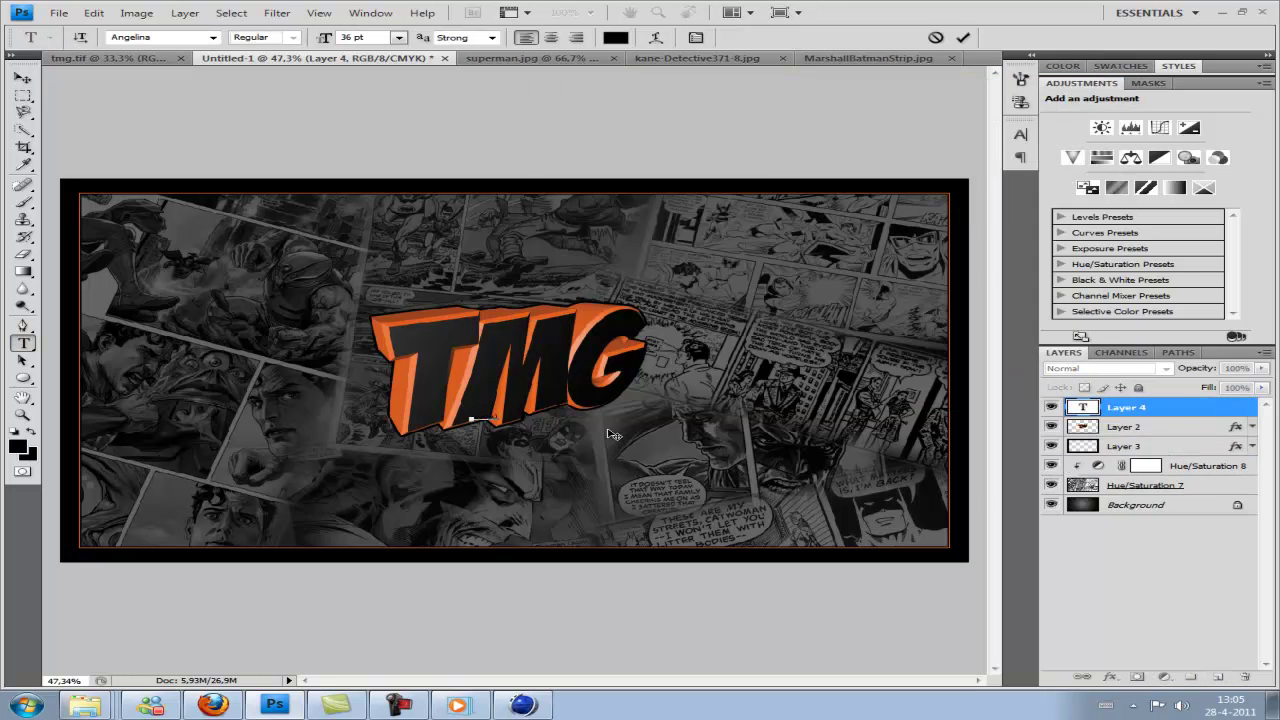
# Step: Commit the URL text line and tilt it to follow the TMG logo
pyautogui.hotkey('ctrl', 'a')
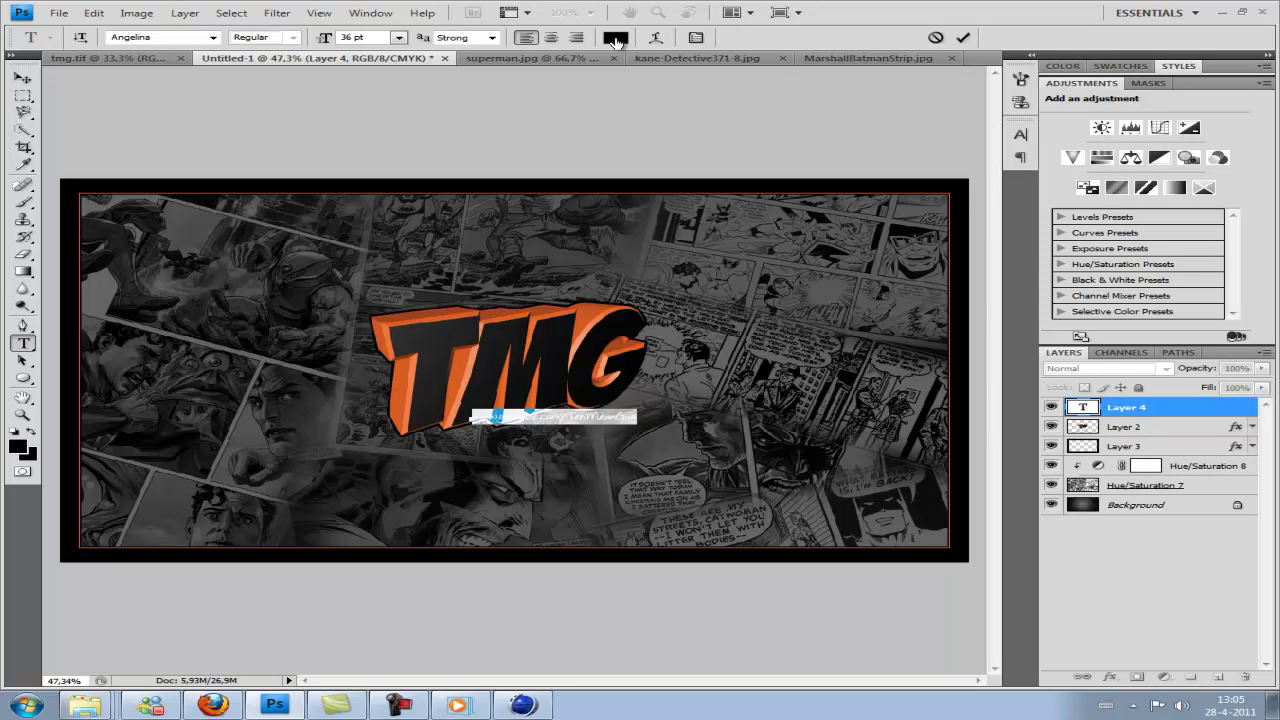
pyautogui.click(1020, 133)
pyautogui.click(1147, 432)
pyautogui.click(1170, 407)
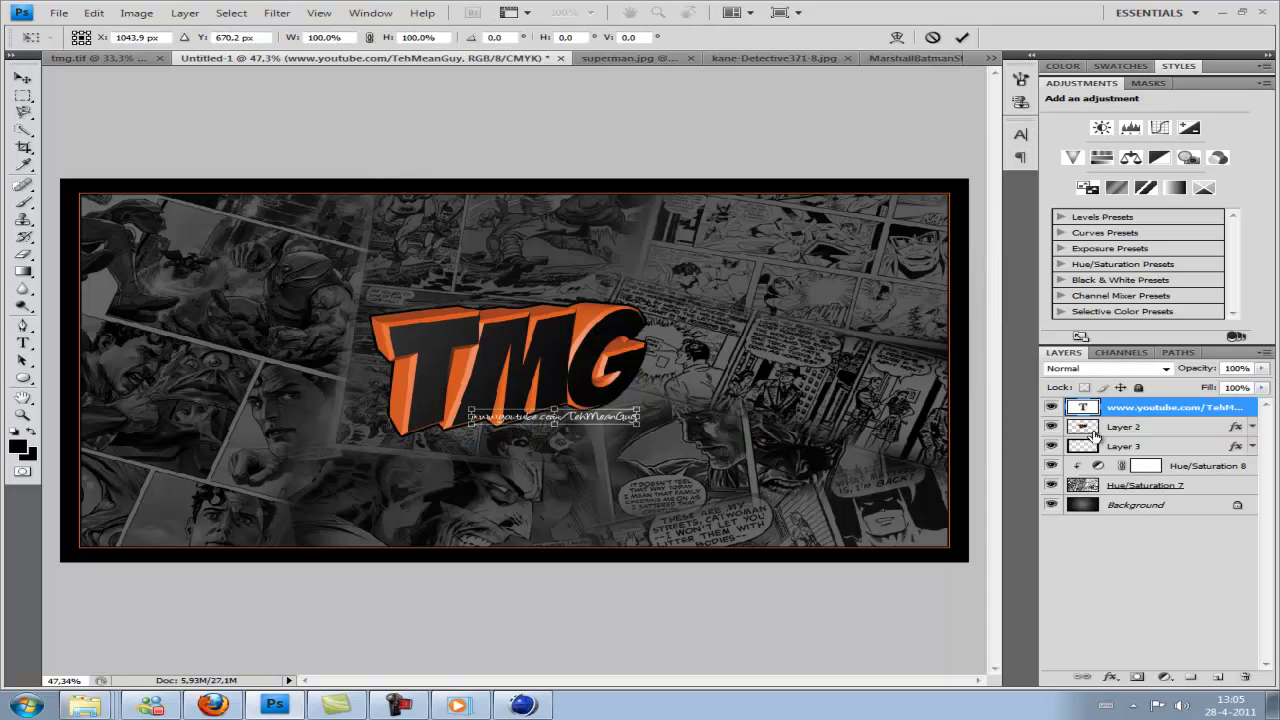
pyautogui.press('v')
pyautogui.hotkey('ctrl', 't')
pyautogui.press('Return')
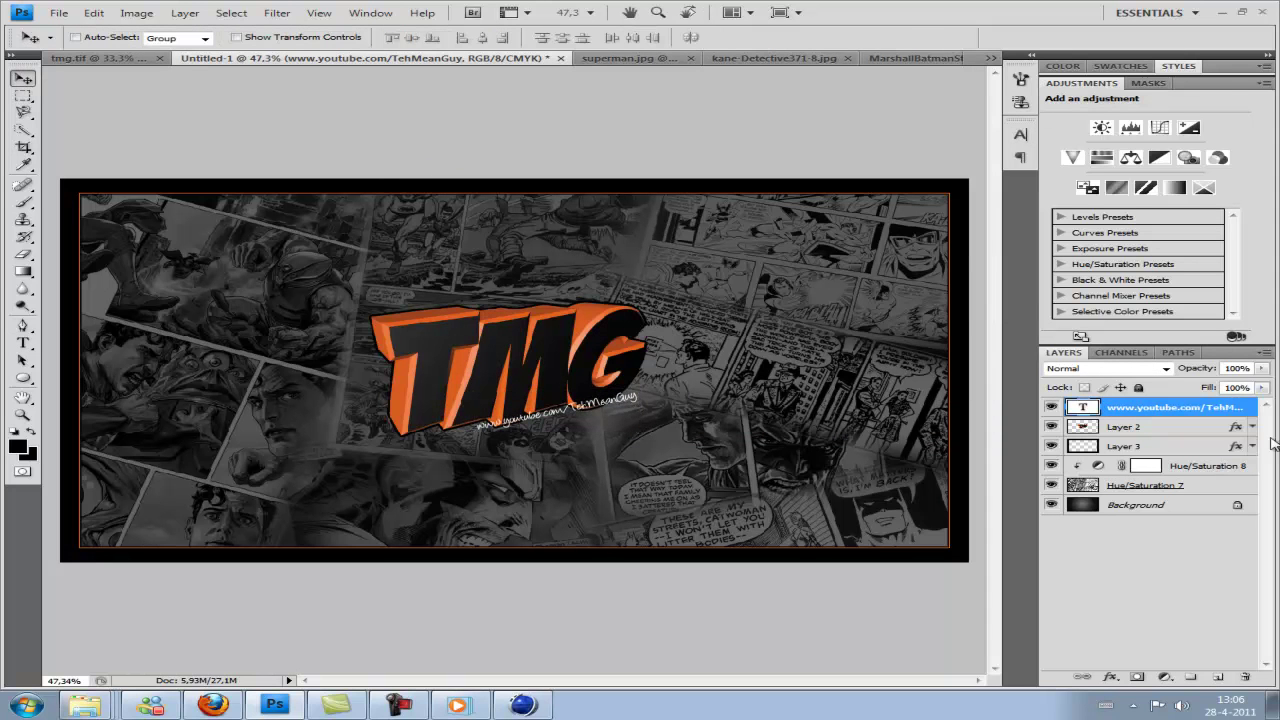
# Step: On a new layer above the frame, set the brush to scatter with varying opacity
pyautogui.click(1123, 446)
pyautogui.click(1217, 677)
pyautogui.click(23, 200)
pyautogui.click(1020, 80)
pyautogui.click(647, 140)
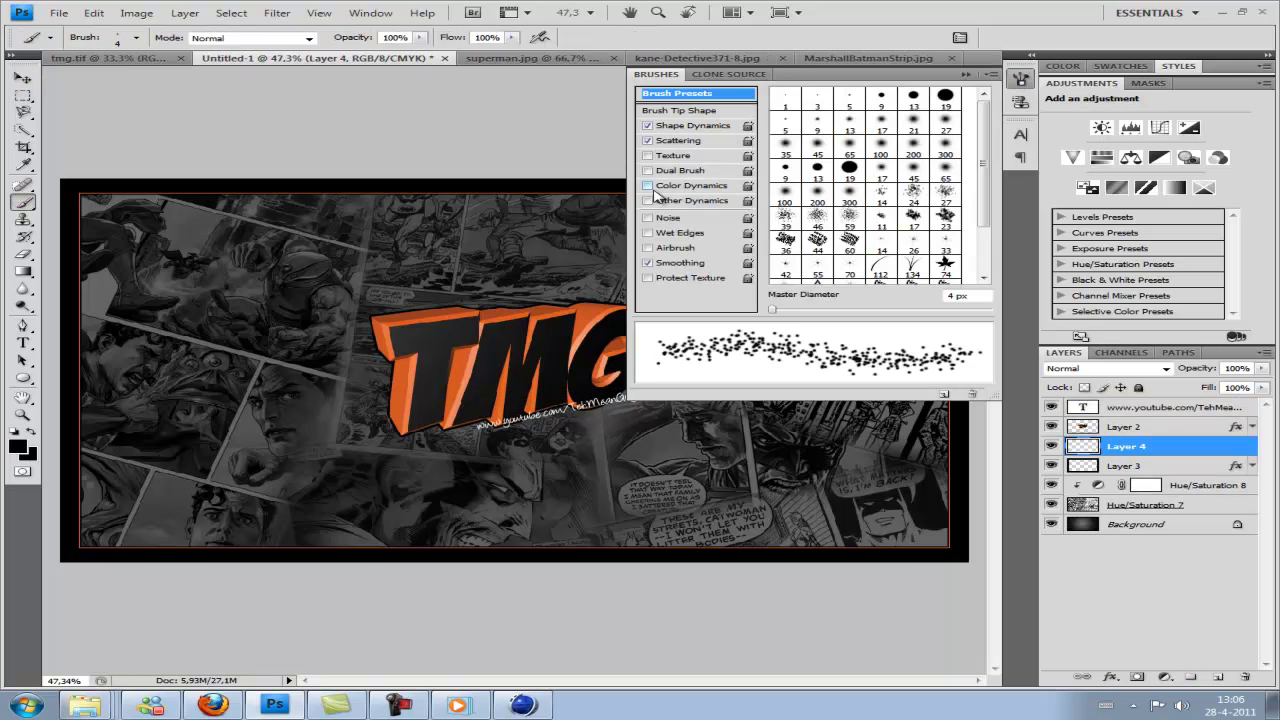
pyautogui.click(650, 200)
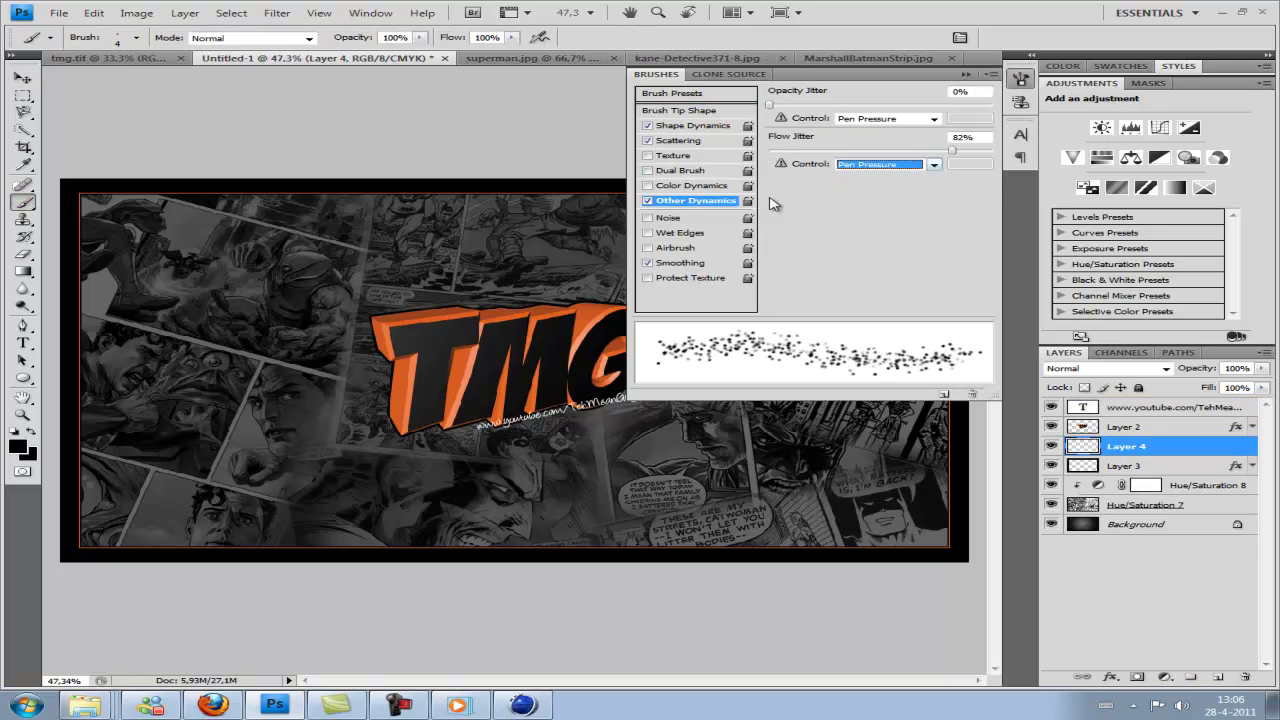
pyautogui.click(690, 185)
pyautogui.click(965, 76)
# Step: Set the brush diameter to 44 px after first trying 50
pyautogui.rightClick(335, 312)
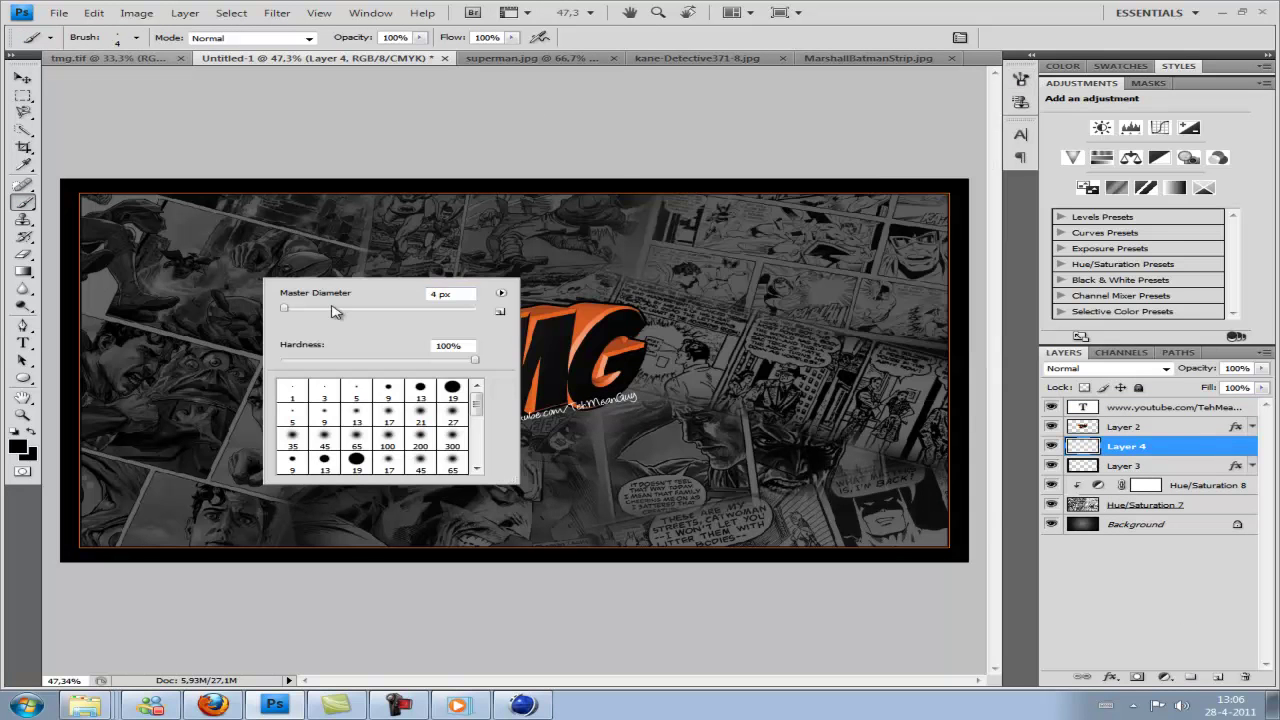
pyautogui.write('50')
pyautogui.press('Return')
pyautogui.press('F5')
pyautogui.rightClick(370, 305)
pyautogui.press('Escape')
pyautogui.click(683, 110)
pyautogui.moveTo(800, 196); pyautogui.dragTo(816, 196)
# Step: Sample the logo's orange and paint scattered dots around the TMG text
pyautogui.click(17, 446)
pyautogui.moveTo(700, 394); pyautogui.dragTo(733, 200)
pyautogui.click(415, 335)
pyautogui.press('Return')
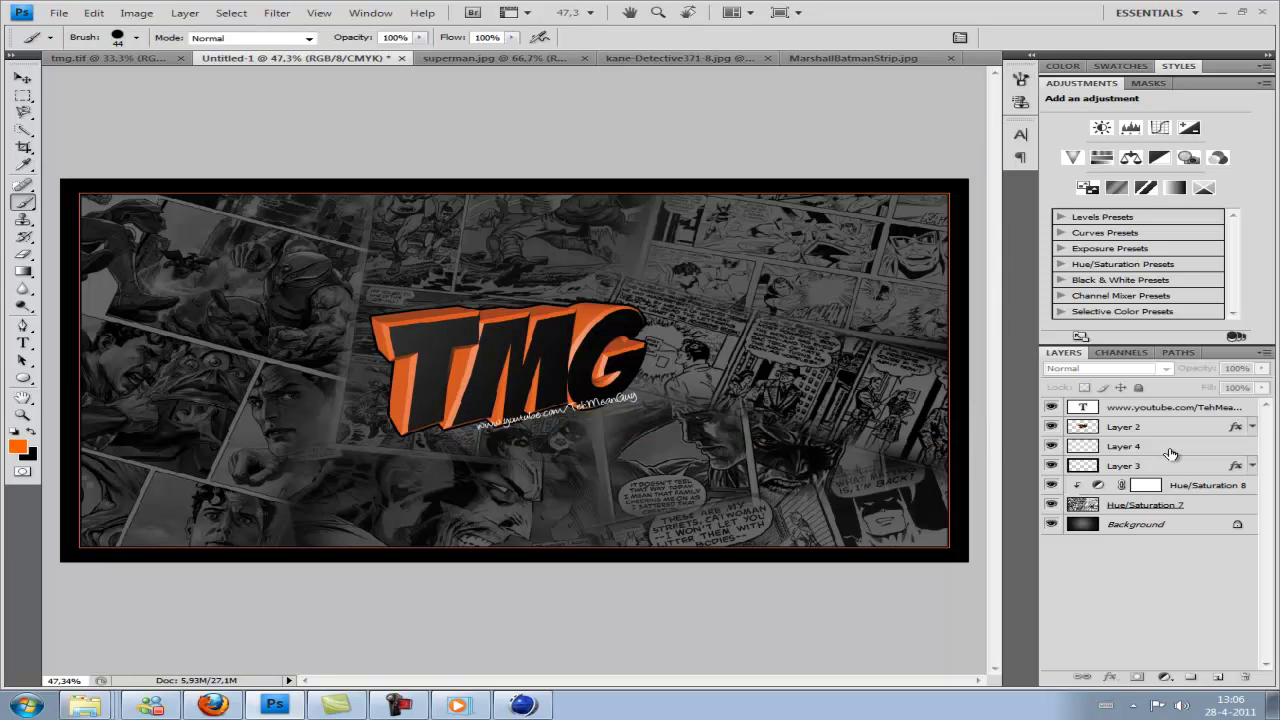
pyautogui.click(1123, 446)
pyautogui.moveTo(660, 300); pyautogui.dragTo(340, 432)
pyautogui.click(1123, 426)
# Step: Add Layer 5 above the TMG text and invert the elliptical selection around the logo
pyautogui.click(1217, 677)
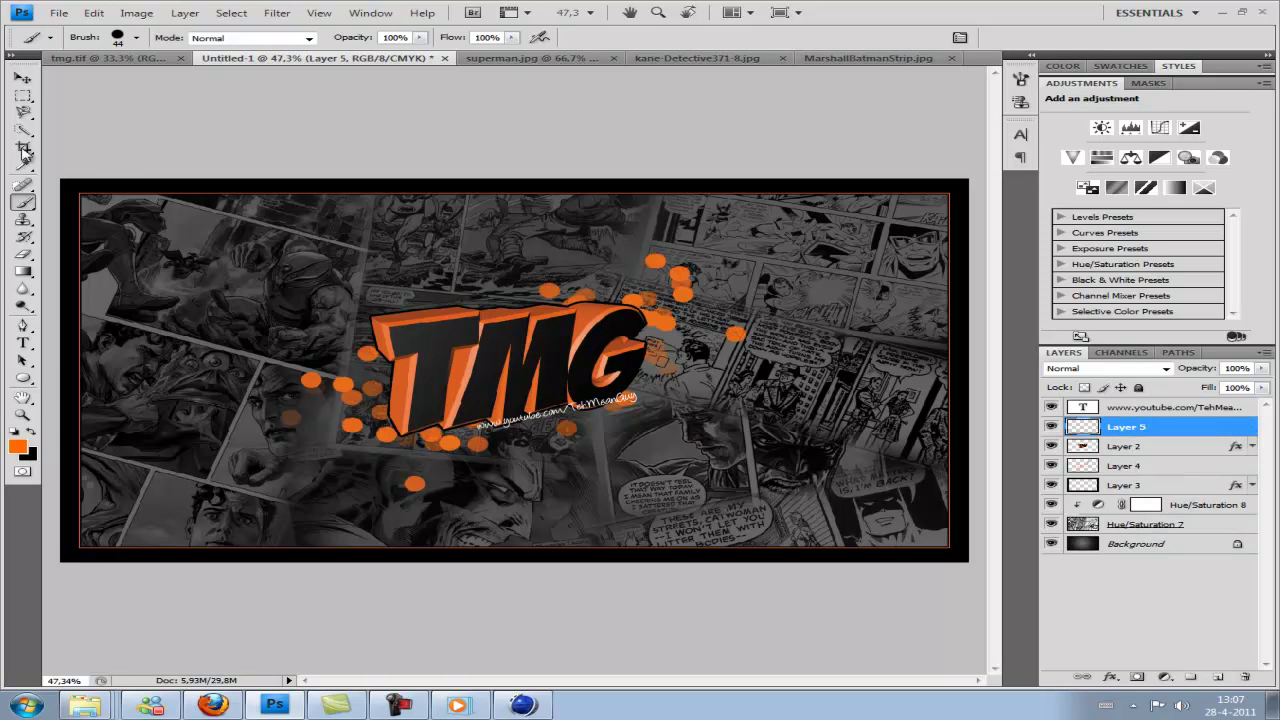
pyautogui.moveTo(23, 96); pyautogui.dragTo(80, 110)
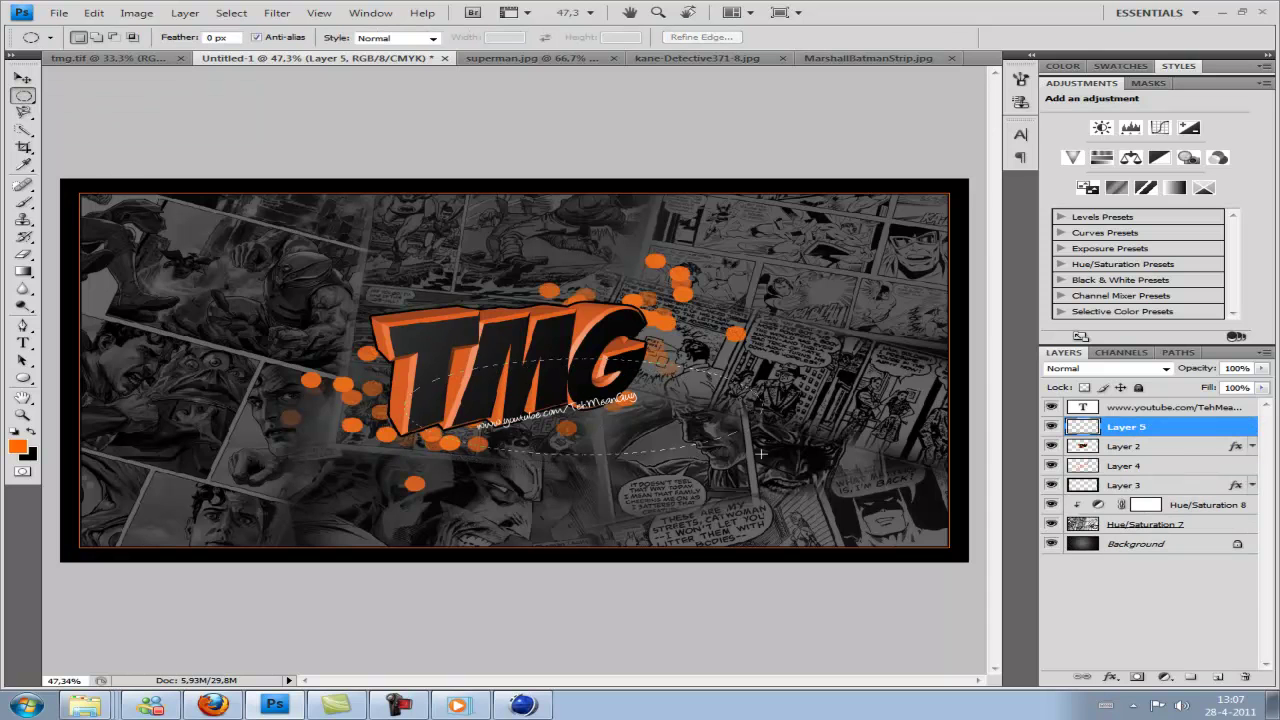
pyautogui.rightClick(528, 384)
pyautogui.click(560, 412)
pyautogui.press('g')
# Step: Build a white-to-transparent gradient in the Gradient Editor
pyautogui.click(110, 37)
pyautogui.doubleClick(634, 380)
pyautogui.click(464, 210)
pyautogui.click(922, 200)
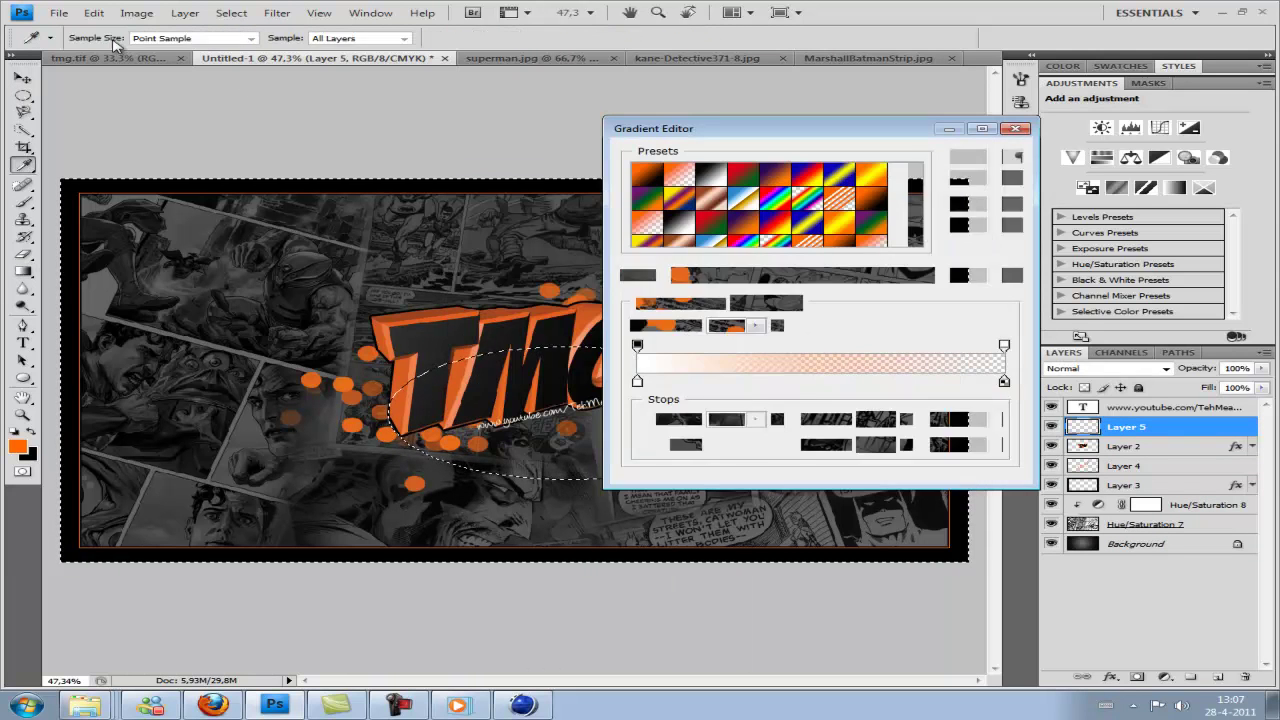
pyautogui.click(986, 157)
pyautogui.click(110, 37)
pyautogui.doubleClick(634, 380)
pyautogui.click(920, 200)
pyautogui.click(986, 157)
# Step: Set the foreground colour to white and recheck the gradient
pyautogui.click(17, 446)
pyautogui.click(468, 196)
pyautogui.click(914, 197)
pyautogui.click(110, 37)
pyautogui.click(986, 157)
# Step: Drag the white gradient over the logo top and clip Layer 5 to the letters
pyautogui.moveTo(510, 185); pyautogui.dragTo(510, 300)
pyautogui.hotkey('ctrl', 'z')
pyautogui.rightClick(1150, 424)
pyautogui.moveTo(510, 185)
pyautogui.mouseDown()
pyautogui.moveTo(510, 300)
pyautogui.moveTo(533, 380)
pyautogui.mouseUp()
pyautogui.click(1153, 240)
pyautogui.hotkey('ctrl', 'z')
pyautogui.hotkey('ctrl', 'z')
pyautogui.rightClick(1150, 424)
pyautogui.press('Escape')
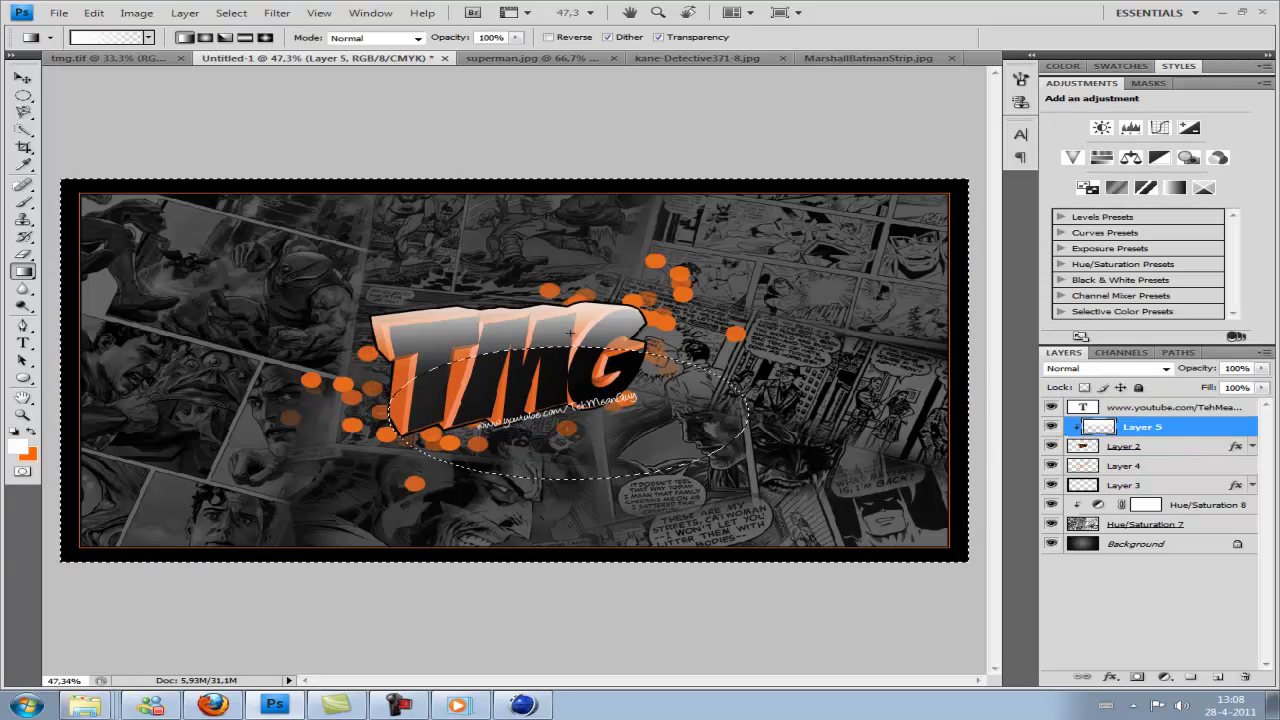
# Step: Deselect and add a new empty layer for the credit text
pyautogui.hotkey('ctrl', 'd')
pyautogui.press('m')
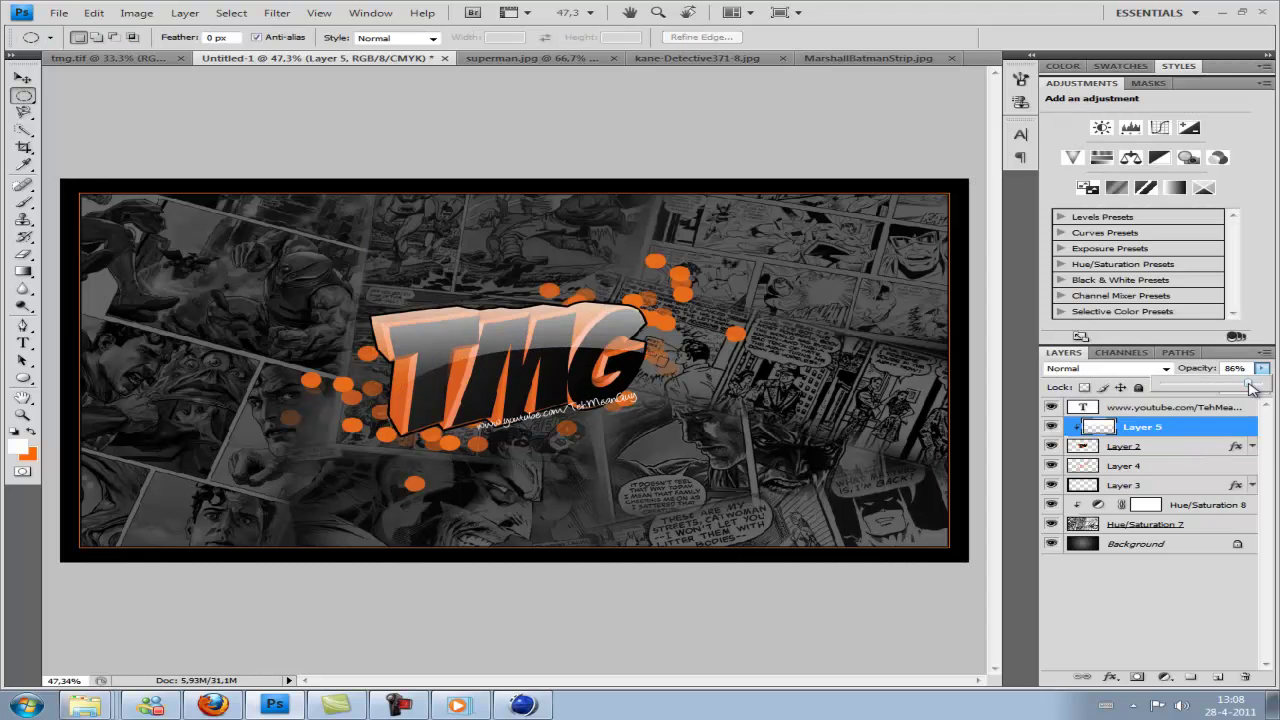
pyautogui.click(1150, 407)
pyautogui.hotkey('ctrl', 'shift', 'alt', 'n')
# Step: Add the 'Edited by' text in BadaBoom BB and move it toward the lower right
pyautogui.press('t')
pyautogui.click(228, 414)
pyautogui.click(212, 37)
pyautogui.click(180, 106)
pyautogui.write('EDITED BY: TEH MEAN GUY')
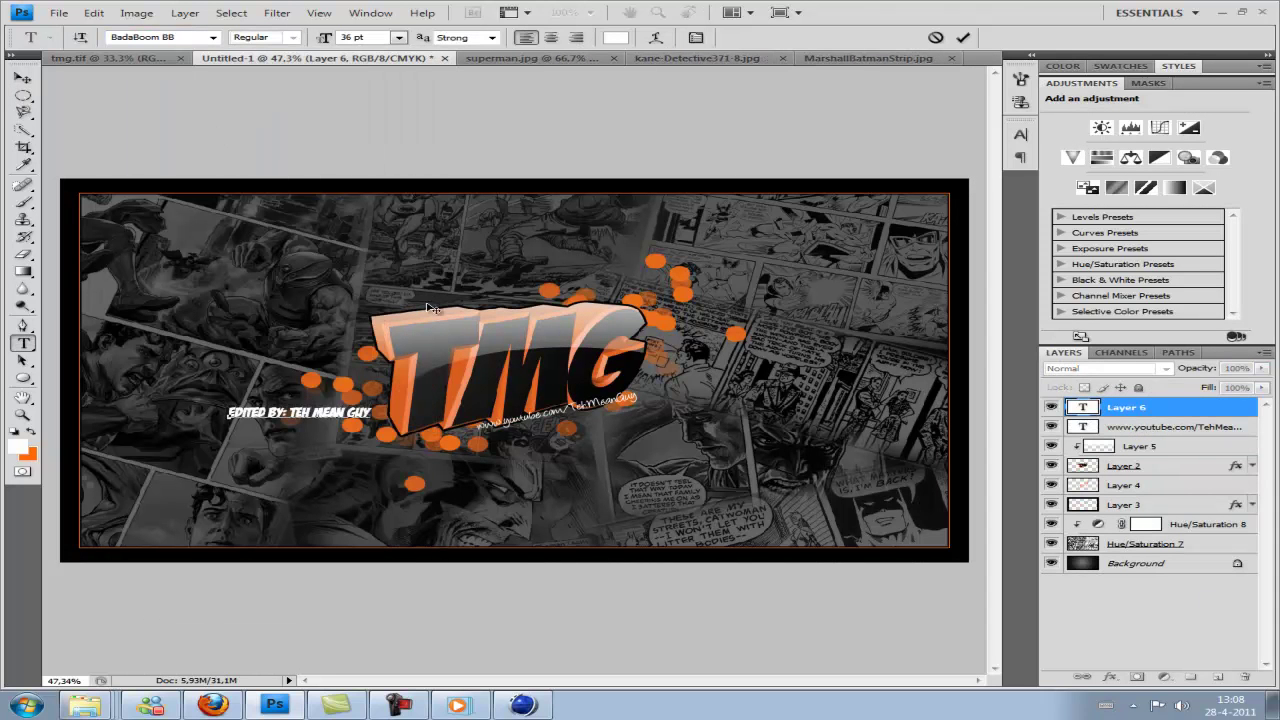
pyautogui.moveTo(430, 307); pyautogui.dragTo(845, 380)
pyautogui.hotkey('ctrl', 'Return')
# Step: On Layer 6, fill a rectangular box around the 'Edited by' text with black
pyautogui.click(1126, 427)
pyautogui.click(23, 95)
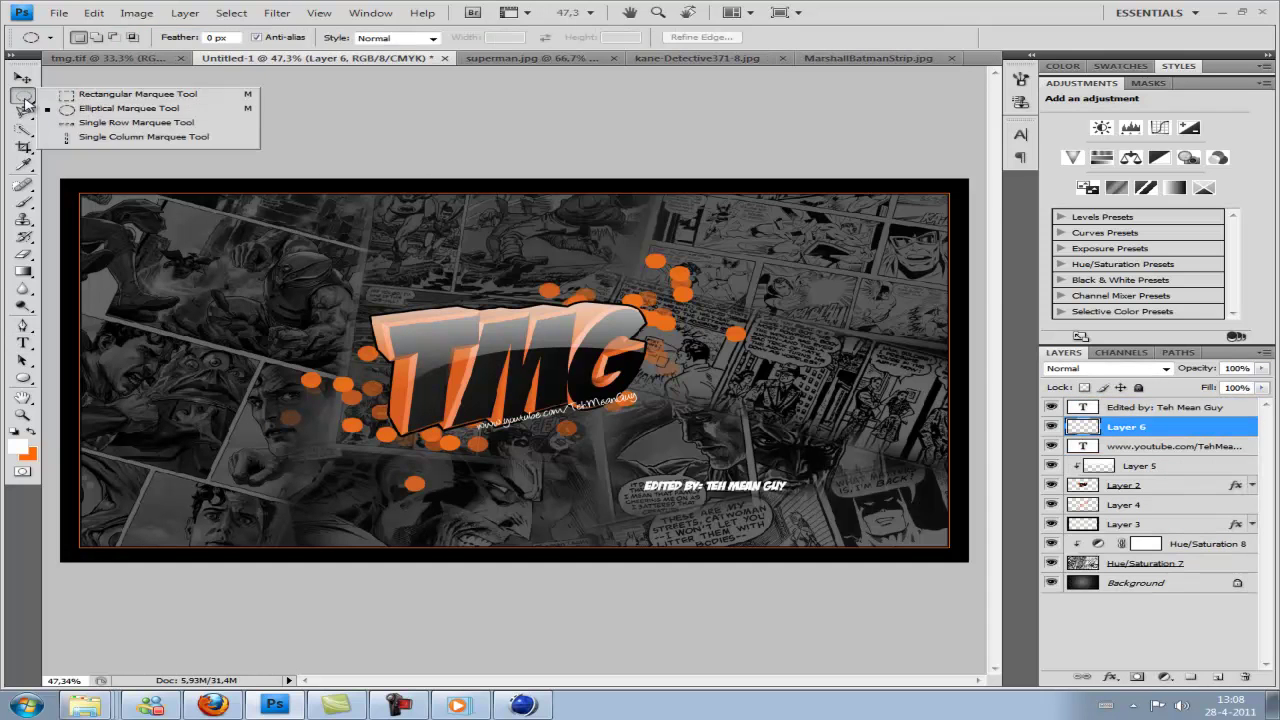
pyautogui.click(25, 443)
pyautogui.click(926, 126)
pyautogui.moveTo(636, 474); pyautogui.dragTo(788, 498)
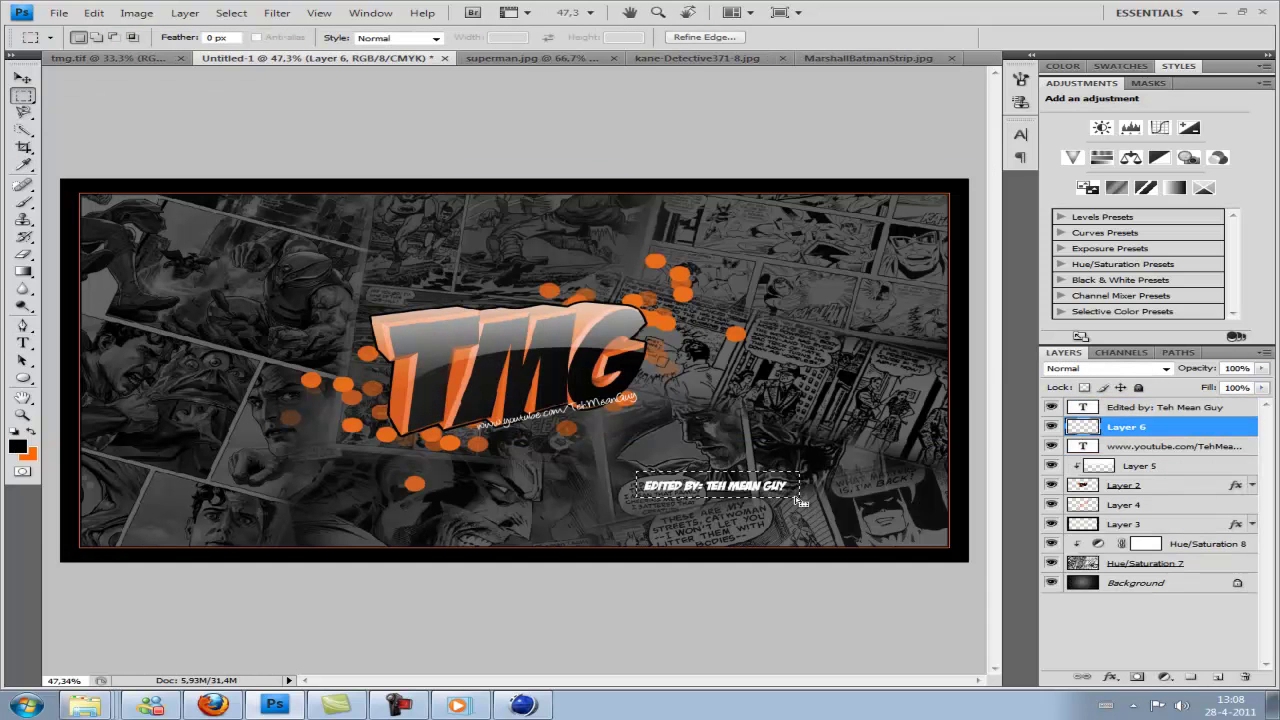
pyautogui.hotkey('ctrl', 'd')
pyautogui.hotkey('ctrl', 'r')
pyautogui.click(23, 253)
pyautogui.click(905, 456)
# Step: Resize and nudge the black box so it sits behind the text
pyautogui.hotkey('ctrl', 't')
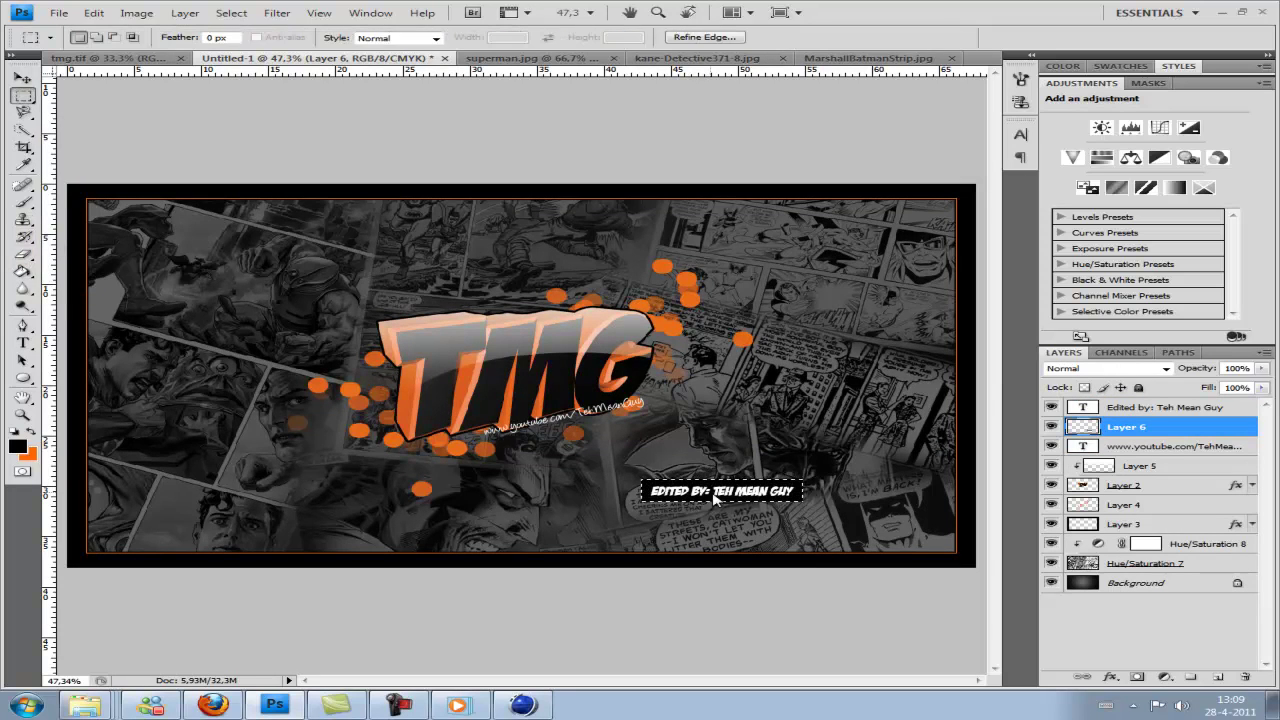
pyautogui.scroll(2, 905, 456)
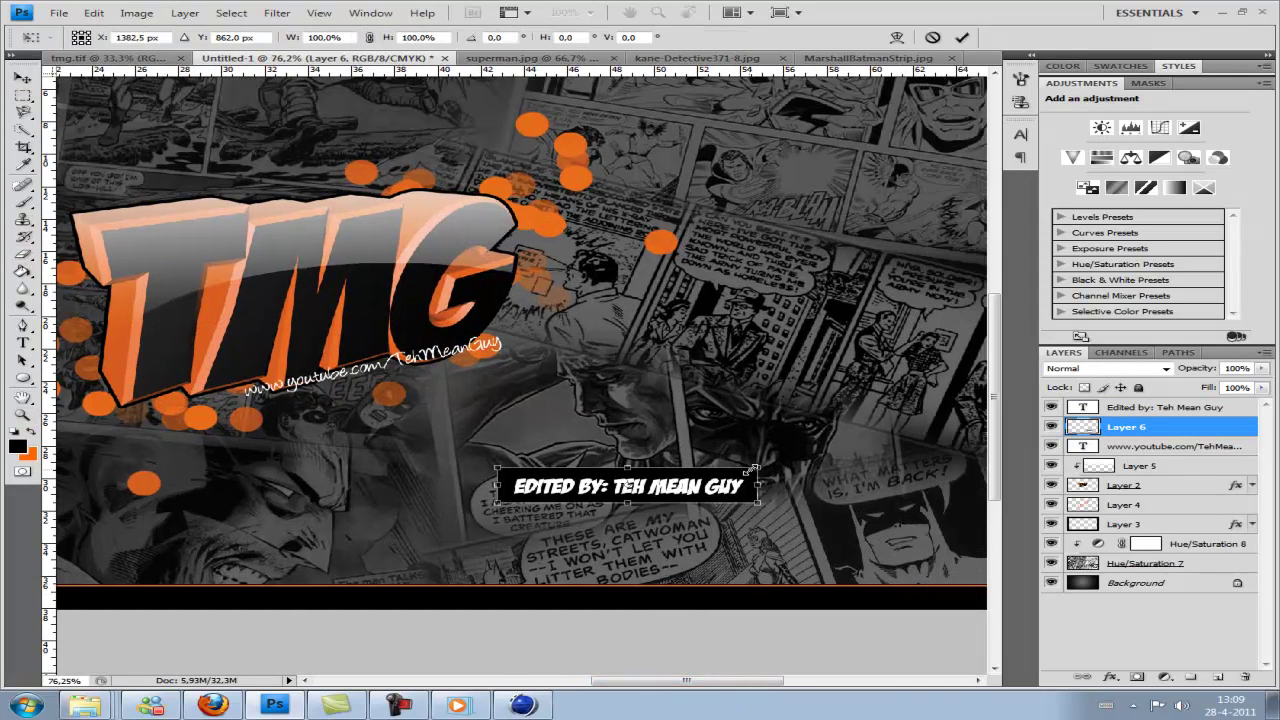
pyautogui.press('Return')
pyautogui.press('z')
pyautogui.click(688, 527)
pyautogui.press('b')
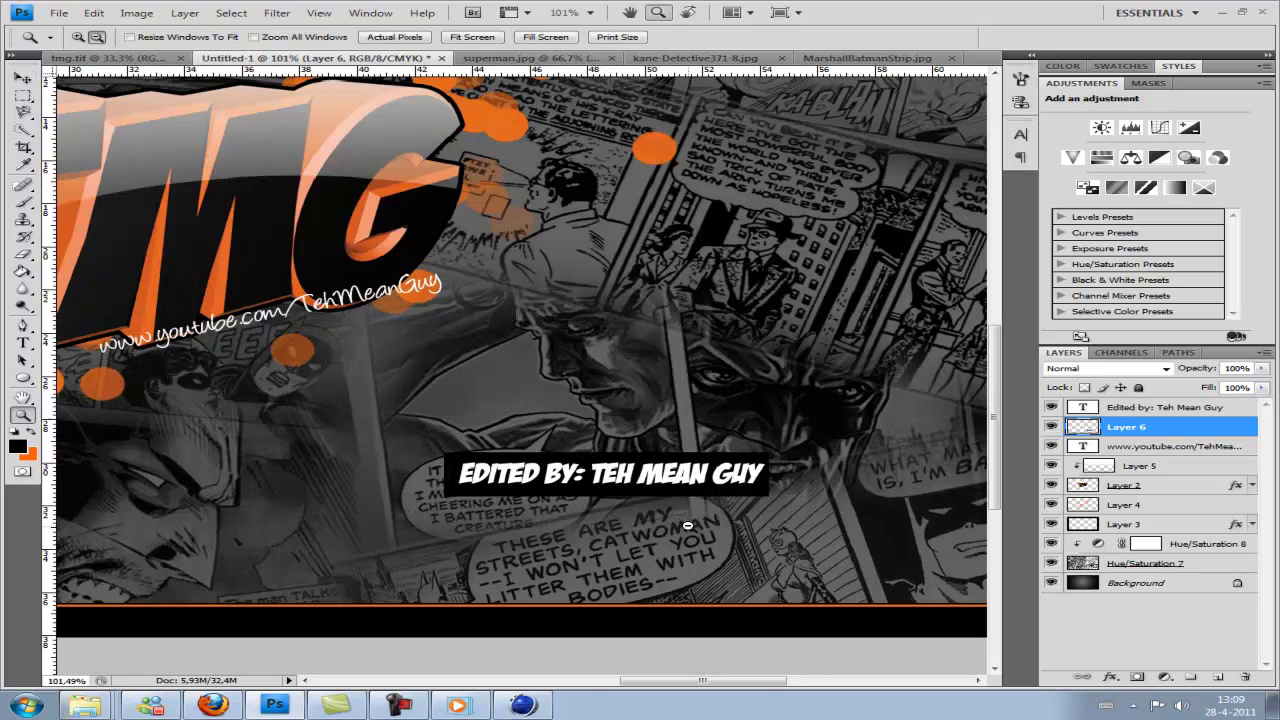
pyautogui.press('v')
pyautogui.moveTo(682, 491); pyautogui.dragTo(678, 487)
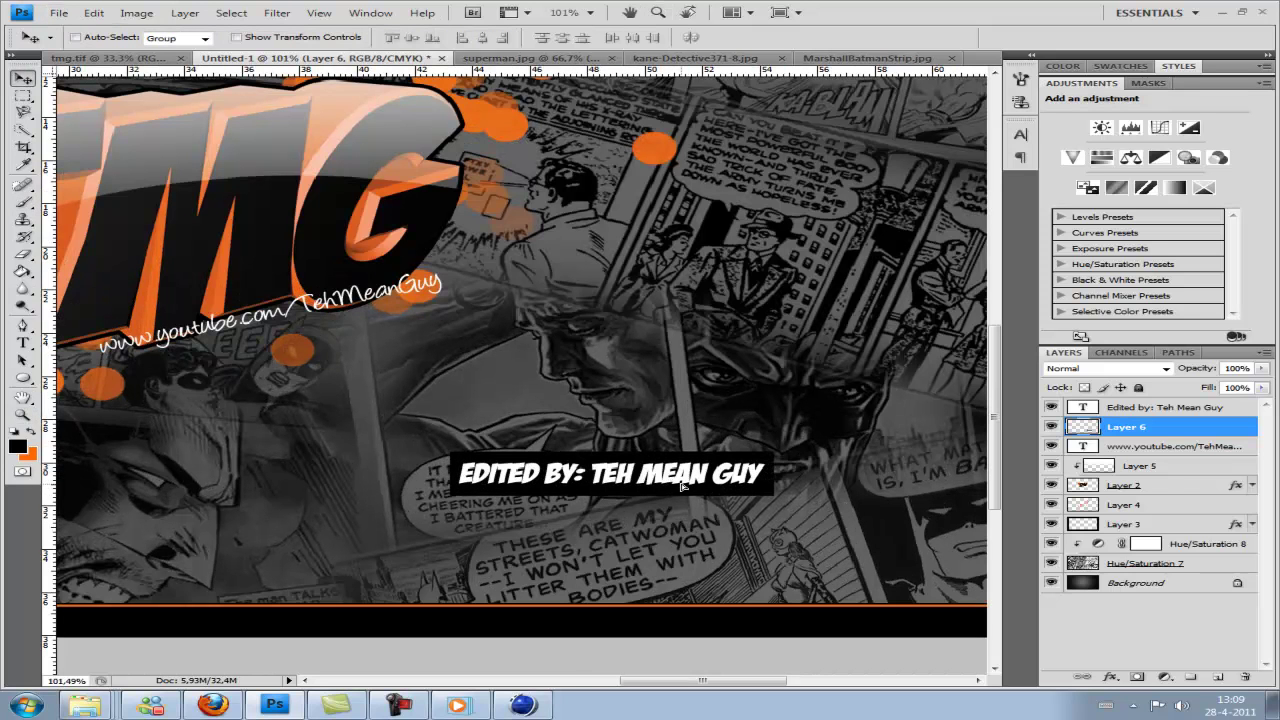
pyautogui.hotkey('ctrl', 't')
pyautogui.press('Return')
pyautogui.hotkey('ctrl', 't')
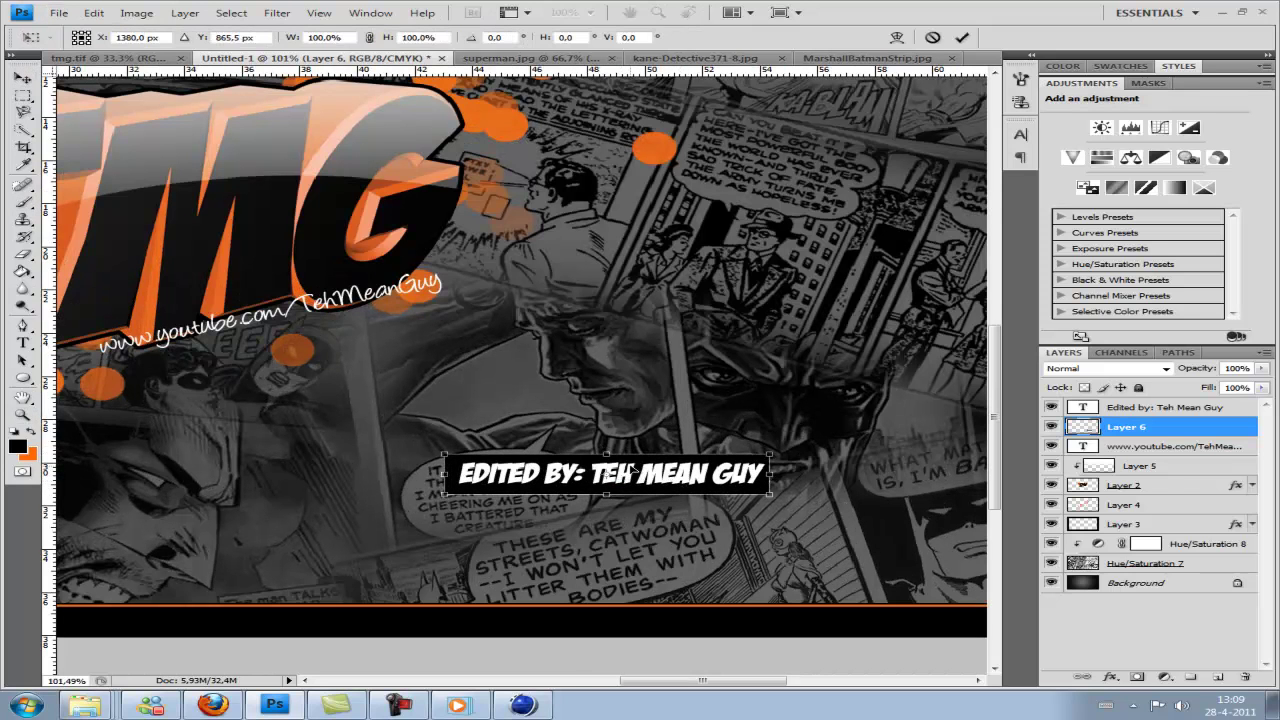
pyautogui.press('Return')
# Step: Link the text and black box layers and move the label into the lower-right corner
pyautogui.keyDown('shift'); pyautogui.click(1160, 407); pyautogui.keyUp('shift')
pyautogui.click(1082, 677)
pyautogui.hotkey('ctrl', '0')
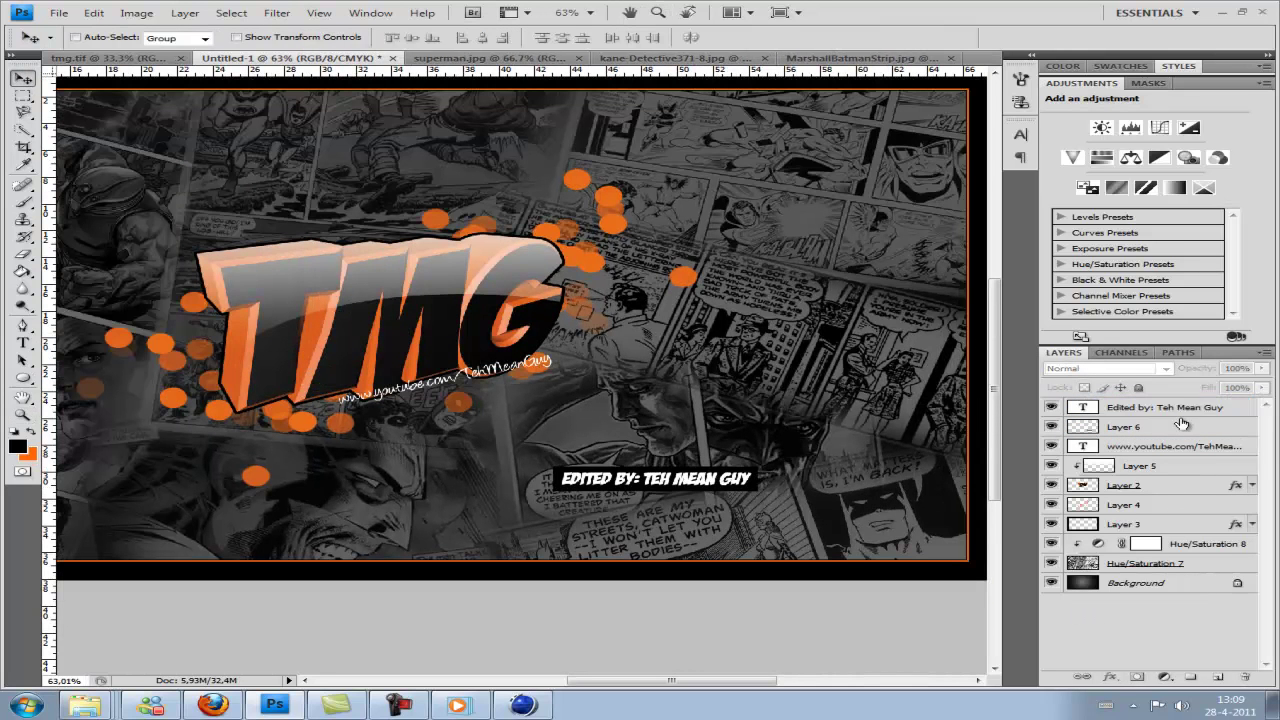
pyautogui.moveTo(715, 545)
pyautogui.mouseDown()
pyautogui.moveTo(935, 545)
pyautogui.moveTo(910, 549)
pyautogui.mouseUp()
pyautogui.hscroll(3, 935, 545)
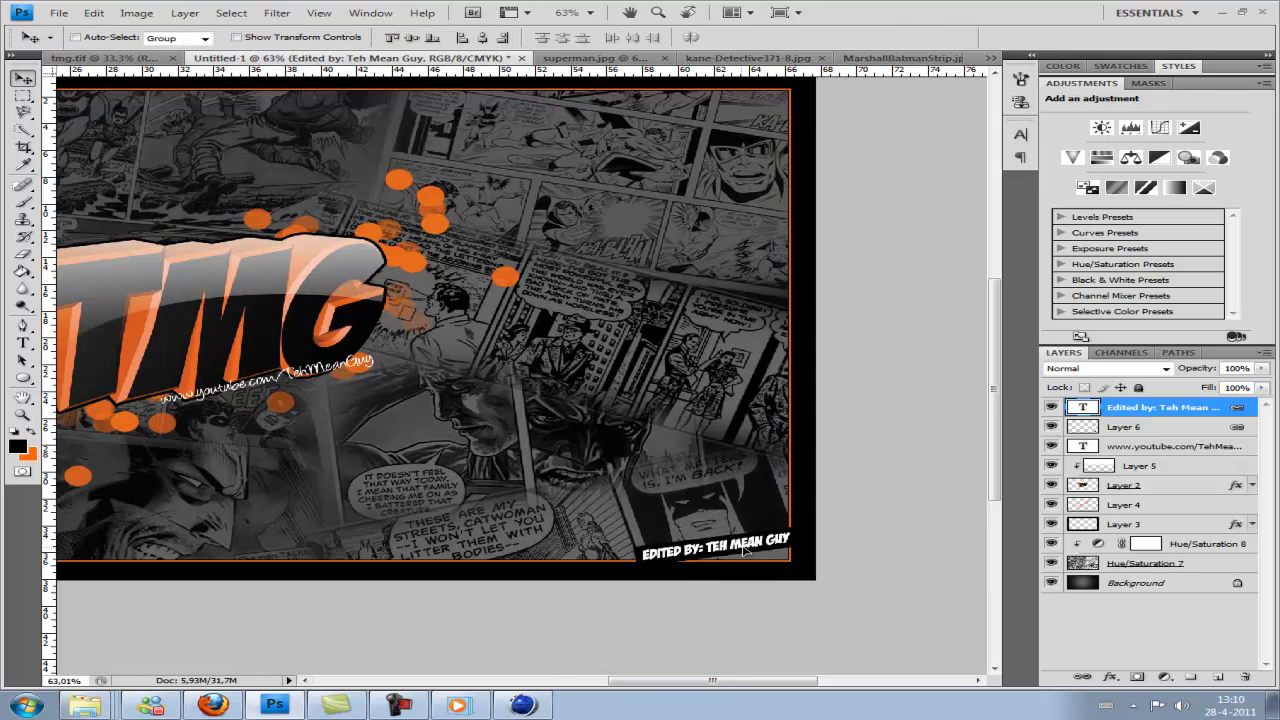
# Step: Try a clipped, darkened Hue/Saturation adjustment on the text, then delete it
pyautogui.click(1101, 157)
pyautogui.moveTo(1146, 218); pyautogui.dragTo(1098, 218)
pyautogui.rightClick(1197, 407)
pyautogui.click(1140, 232)
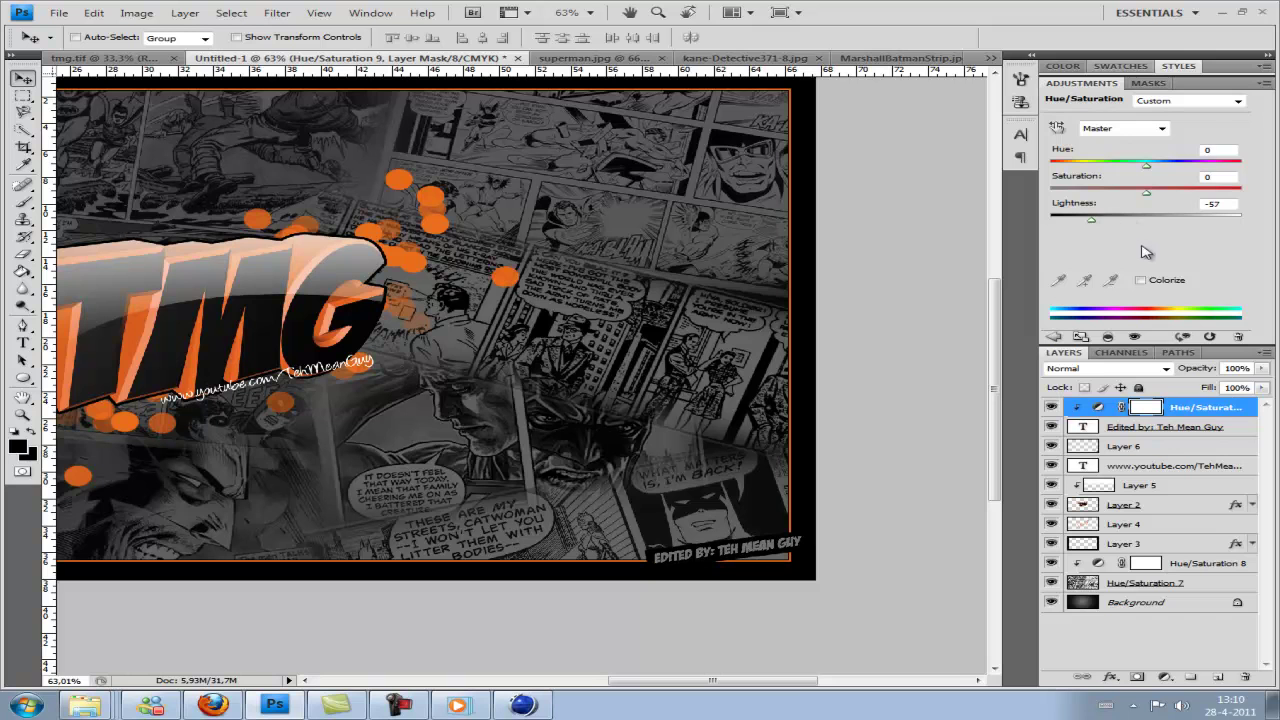
pyautogui.click(1197, 427)
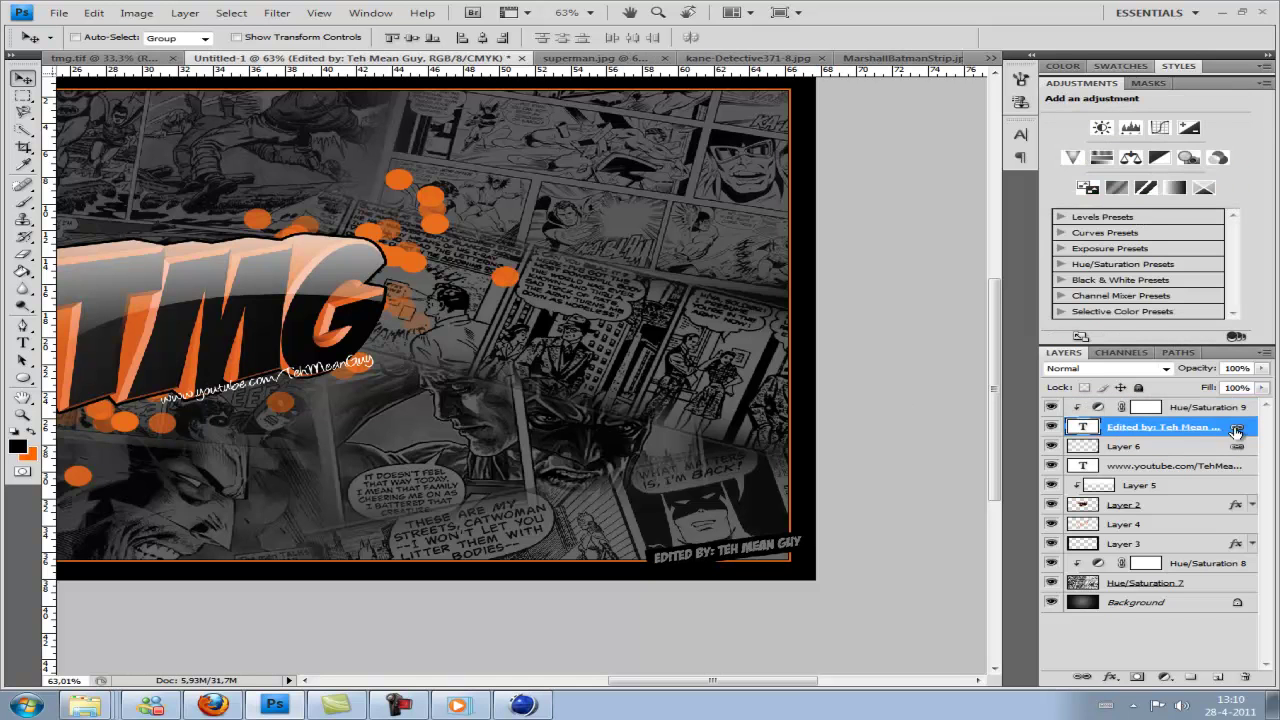
pyautogui.click(1197, 407)
pyautogui.press('Delete')
# Step: Recheck the 'Edited by' text colour and the foreground colour
pyautogui.keyDown('shift'); pyautogui.click(1125, 427); pyautogui.keyUp('shift')
pyautogui.rightClick(1125, 427)
pyautogui.click(447, 523)
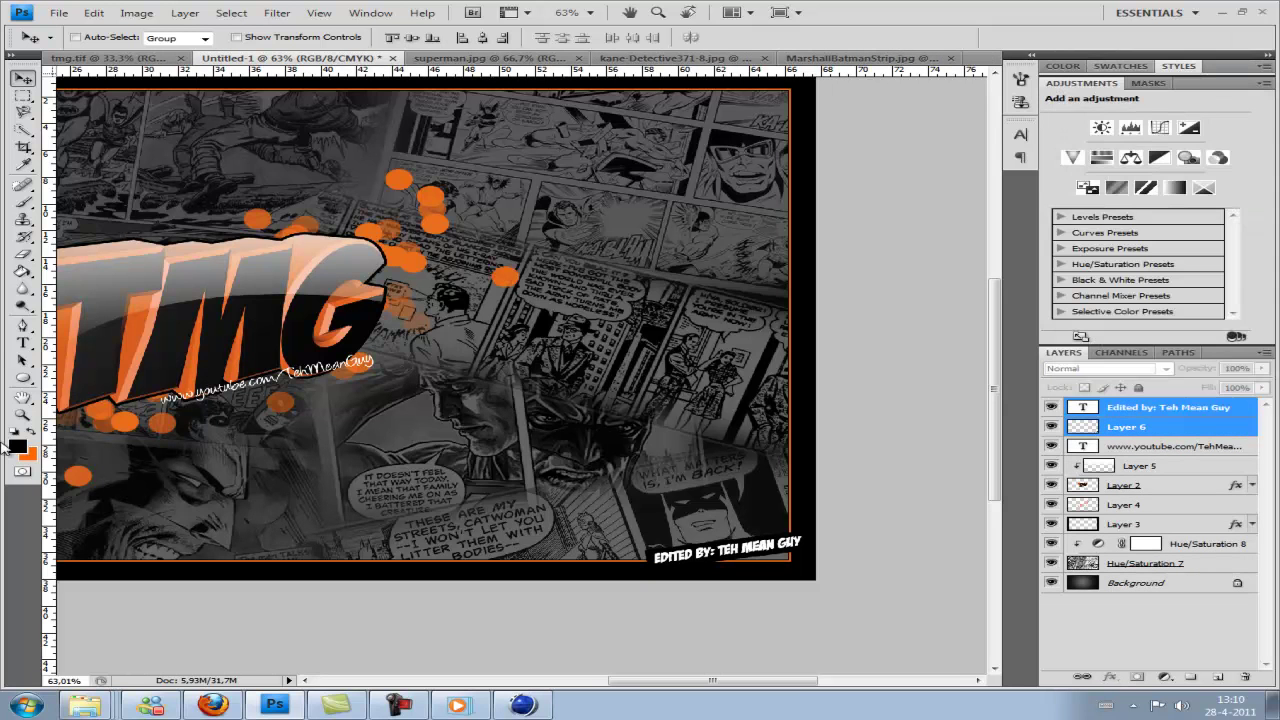
pyautogui.press('t')
pyautogui.moveTo(655, 556); pyautogui.dragTo(800, 540)
pyautogui.click(615, 37)
pyautogui.click(920, 204)
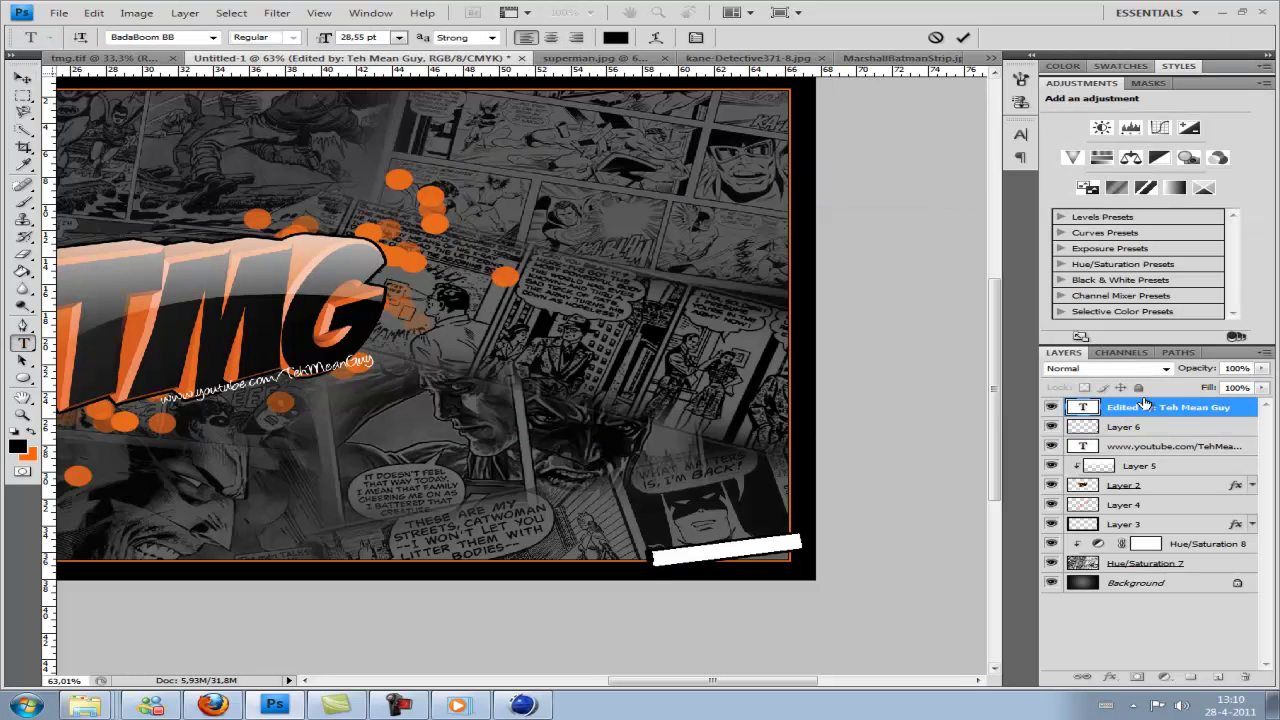
pyautogui.click(1125, 427)
pyautogui.click(16, 446)
pyautogui.click(923, 197)
pyautogui.press('g')
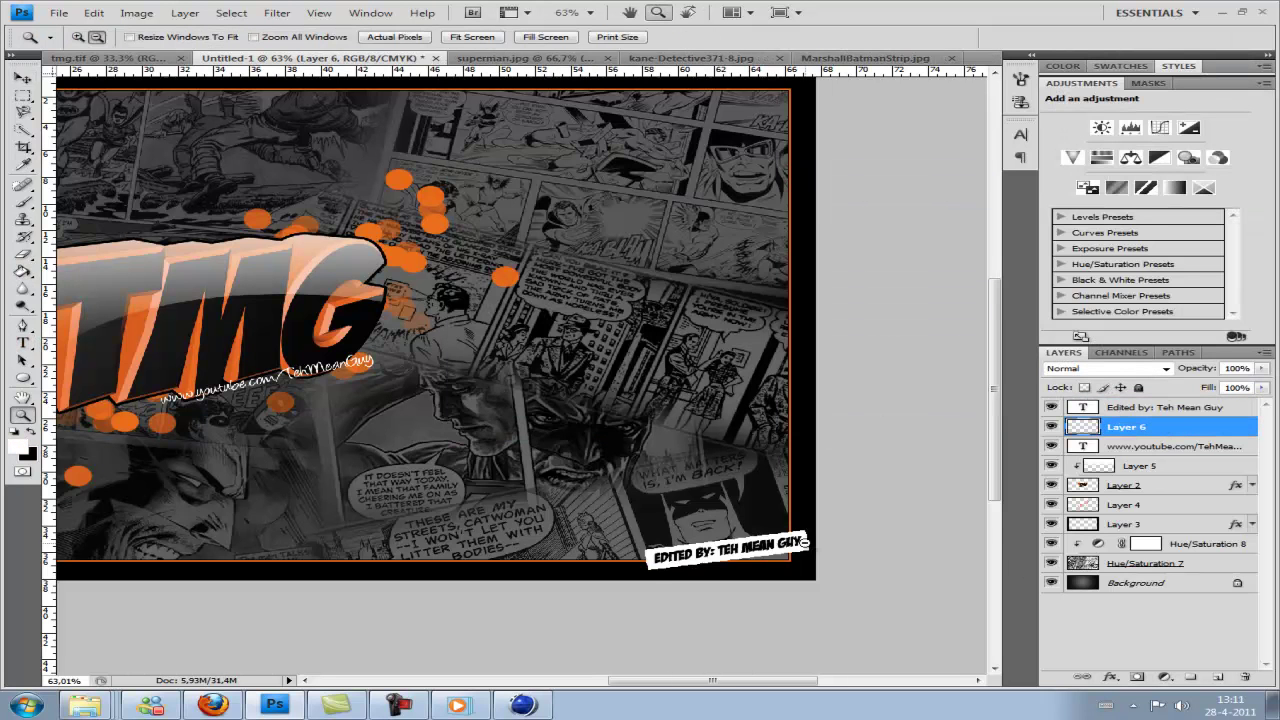
pyautogui.doubleClick(22, 414)
# Step: Add a Hue/Saturation adjustment clipped to the text with Saturation -100, Lightness -49
pyautogui.keyDown('shift'); pyautogui.click(1180, 408); pyautogui.keyUp('shift')
pyautogui.rightClick(1182, 430)
pyautogui.click(1101, 158)
pyautogui.moveTo(1146, 192); pyautogui.dragTo(1050, 192)
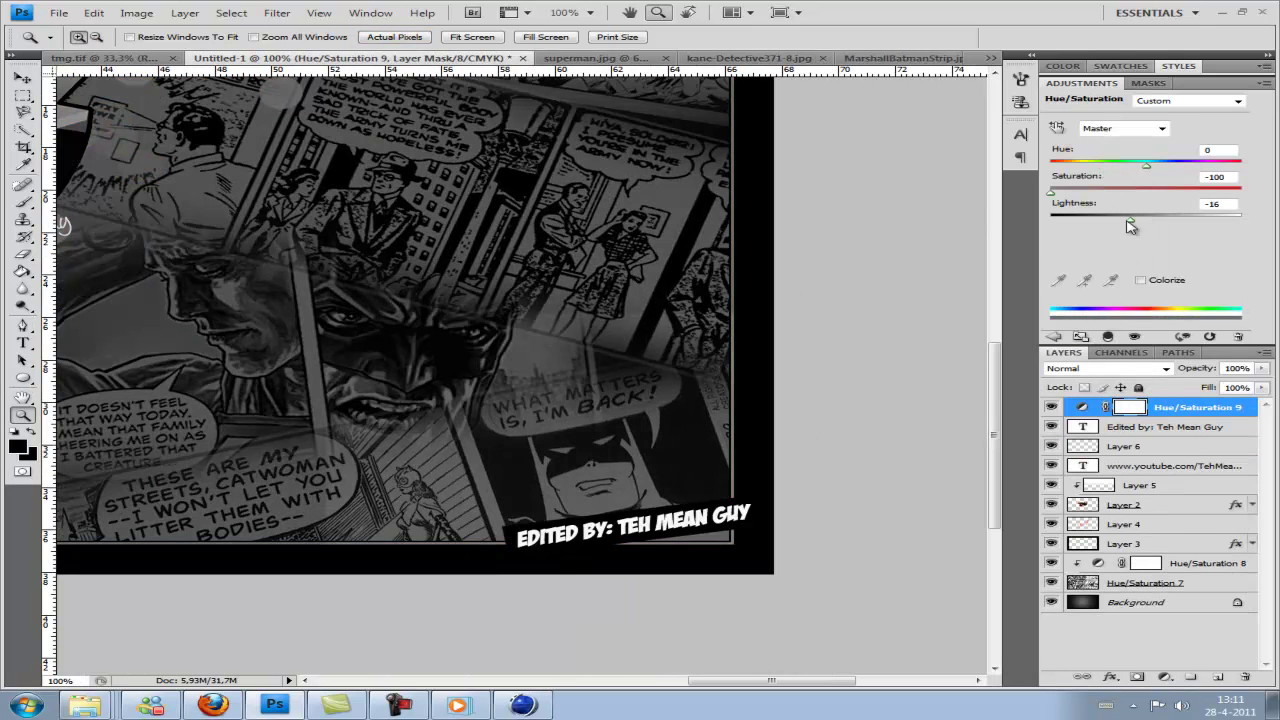
pyautogui.hotkey('ctrl', 'alt', 'g')
pyautogui.moveTo(1146, 220); pyautogui.dragTo(1107, 220)
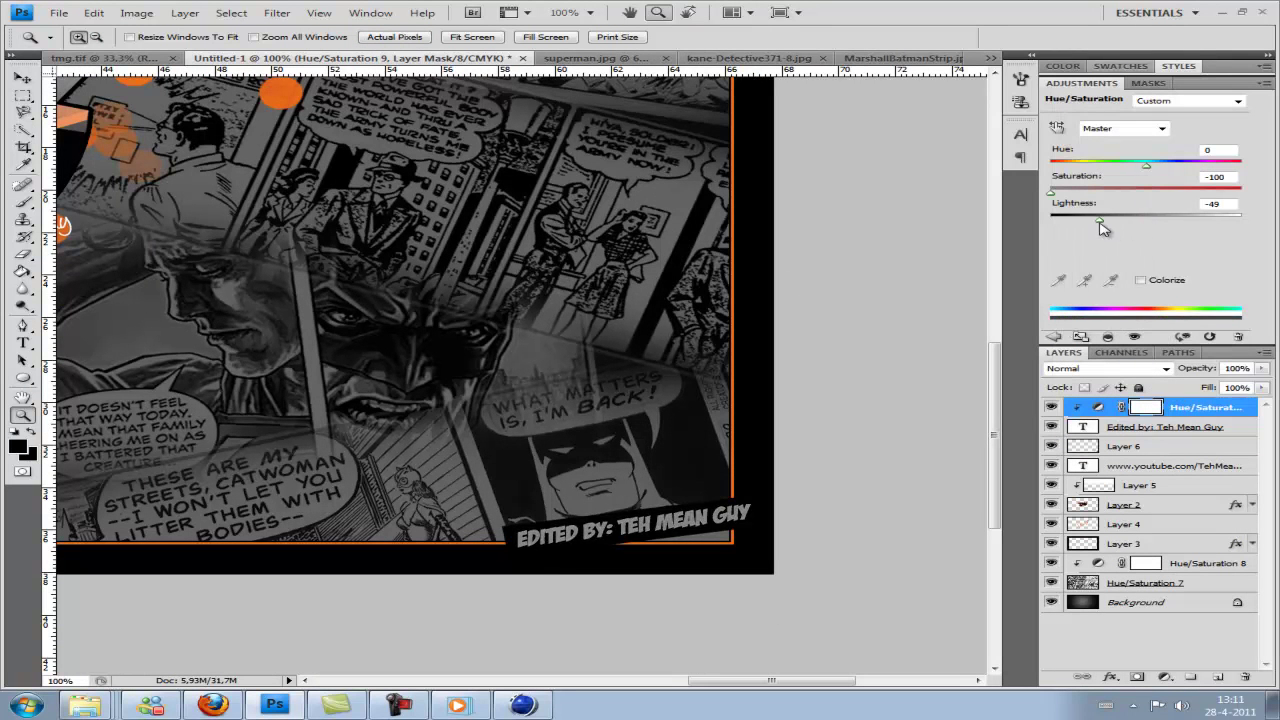
pyautogui.click(1150, 446)
# Step: Merge the text, box and adjustment layers and add an ff6600 orange Outer Glow
pyautogui.keyDown('shift'); pyautogui.click(1190, 418); pyautogui.keyUp('shift')
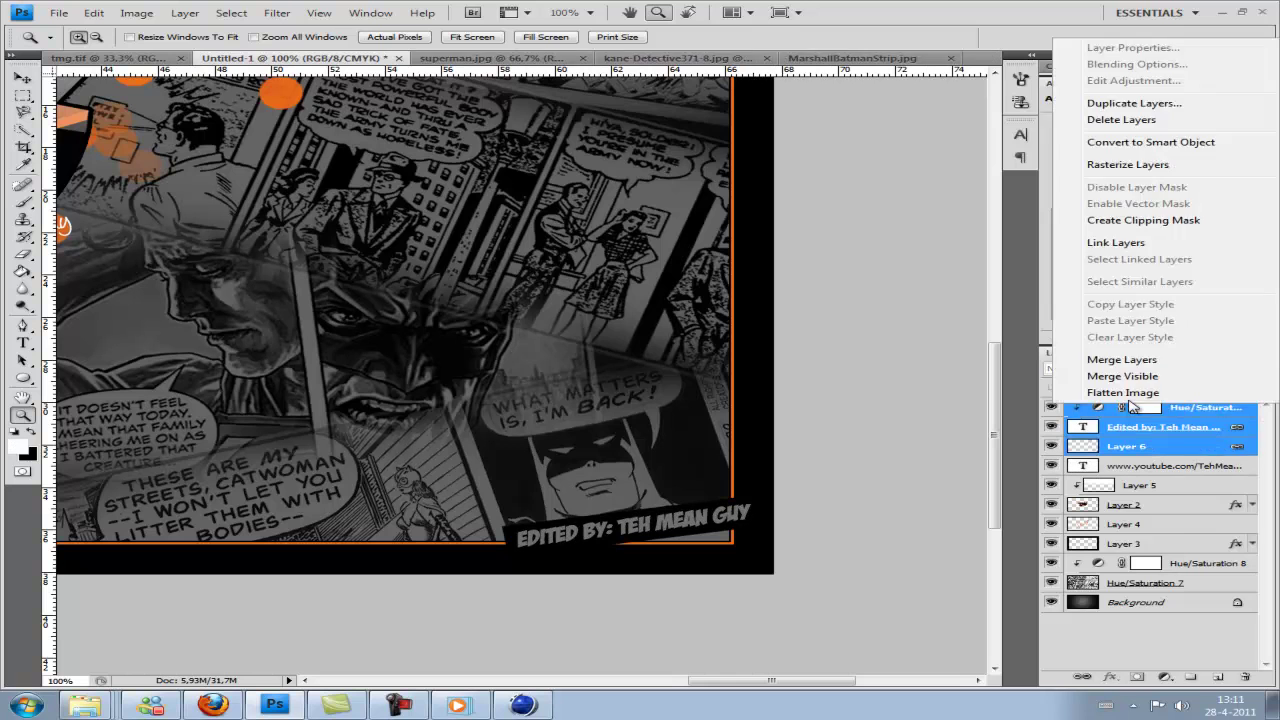
pyautogui.hotkey('ctrl', 'e')
pyautogui.doubleClick(1225, 407)
pyautogui.click(590, 180)
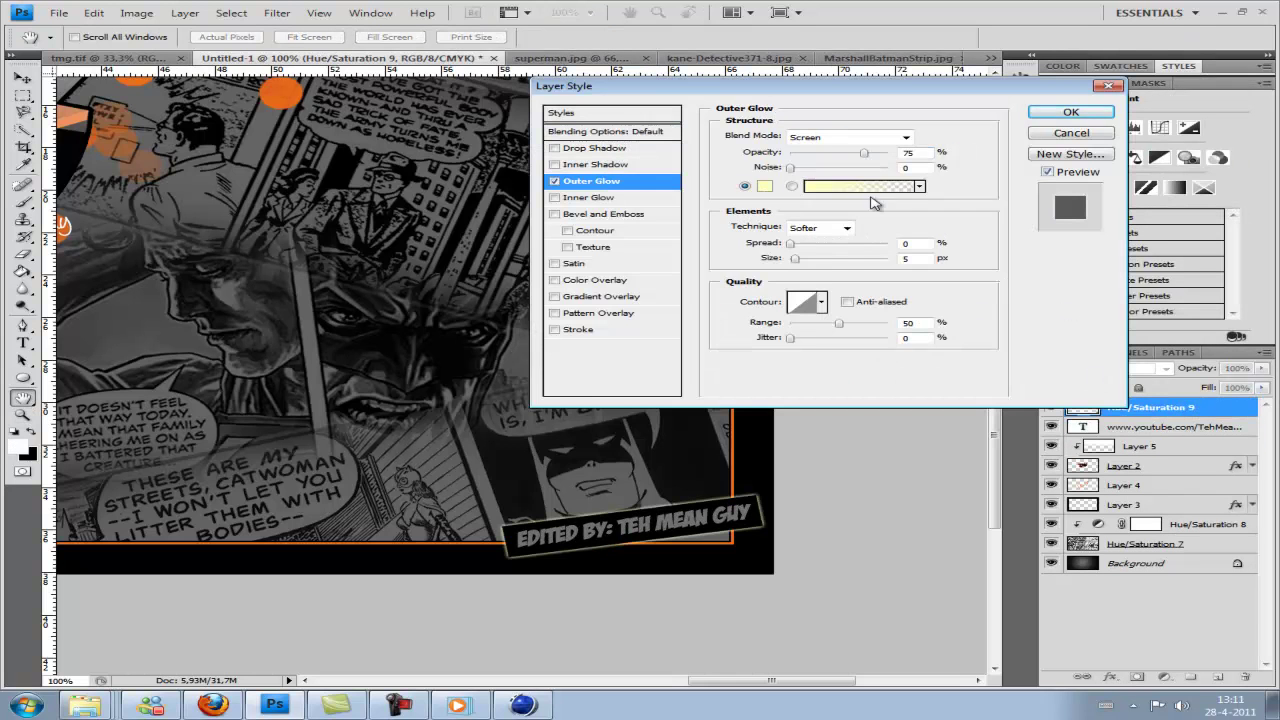
pyautogui.click(888, 222)
pyautogui.click(272, 541)
pyautogui.click(912, 203)
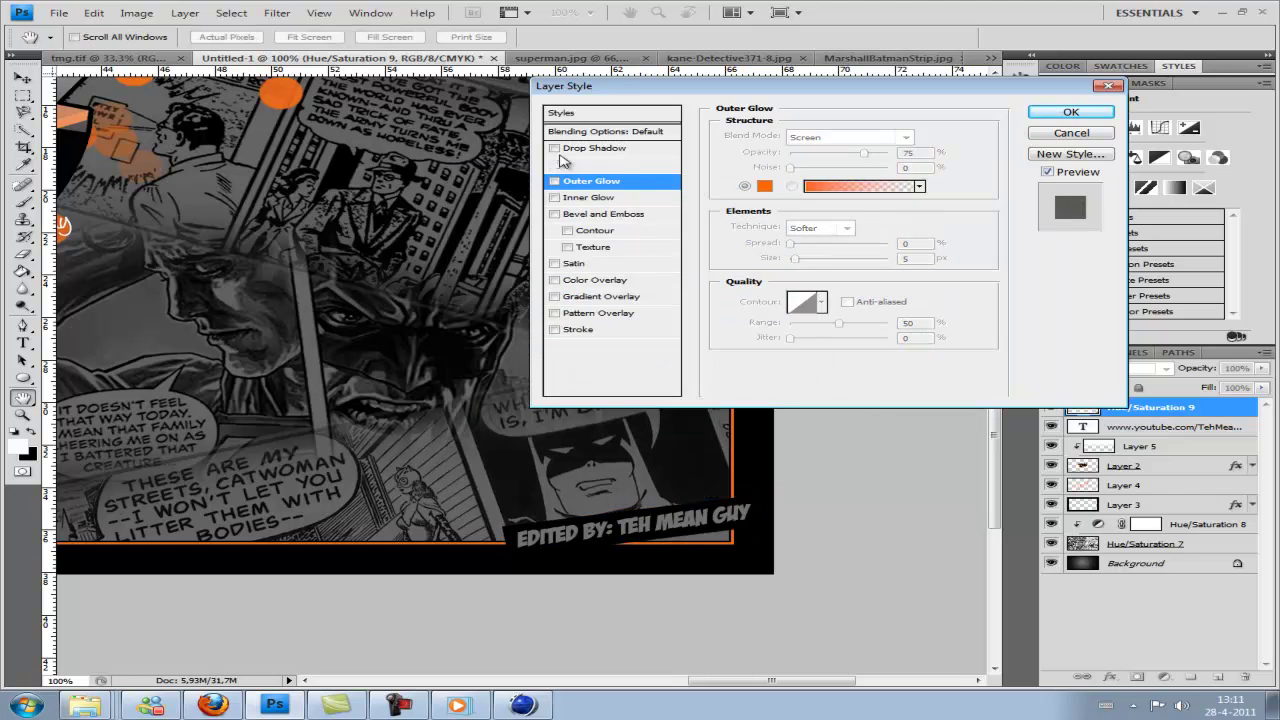
# Step: Leave Drop Shadow off, set the glow Size to 10 px, and fit the banner on screen
pyautogui.click(590, 147)
pyautogui.click(933, 136)
pyautogui.click(963, 217)
pyautogui.click(555, 148)
pyautogui.click(589, 180)
pyautogui.moveTo(796, 258); pyautogui.dragTo(804, 258)
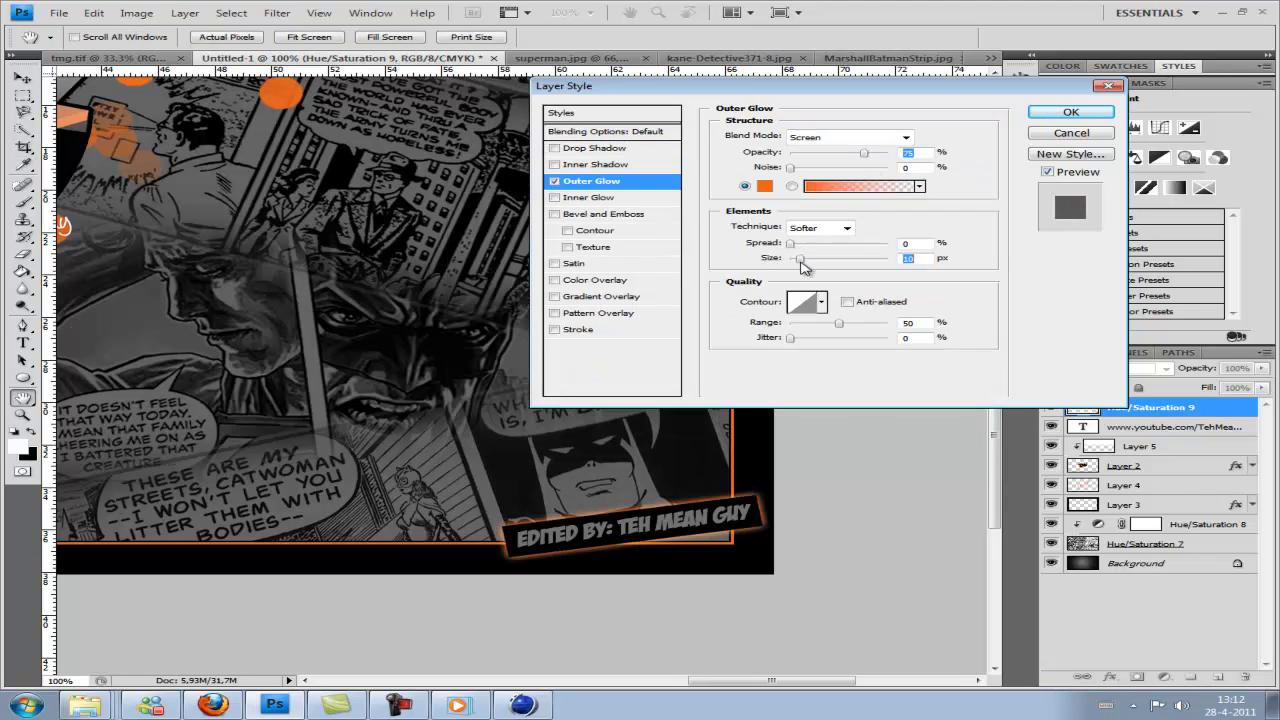
pyautogui.press('Escape')
pyautogui.click(467, 38)
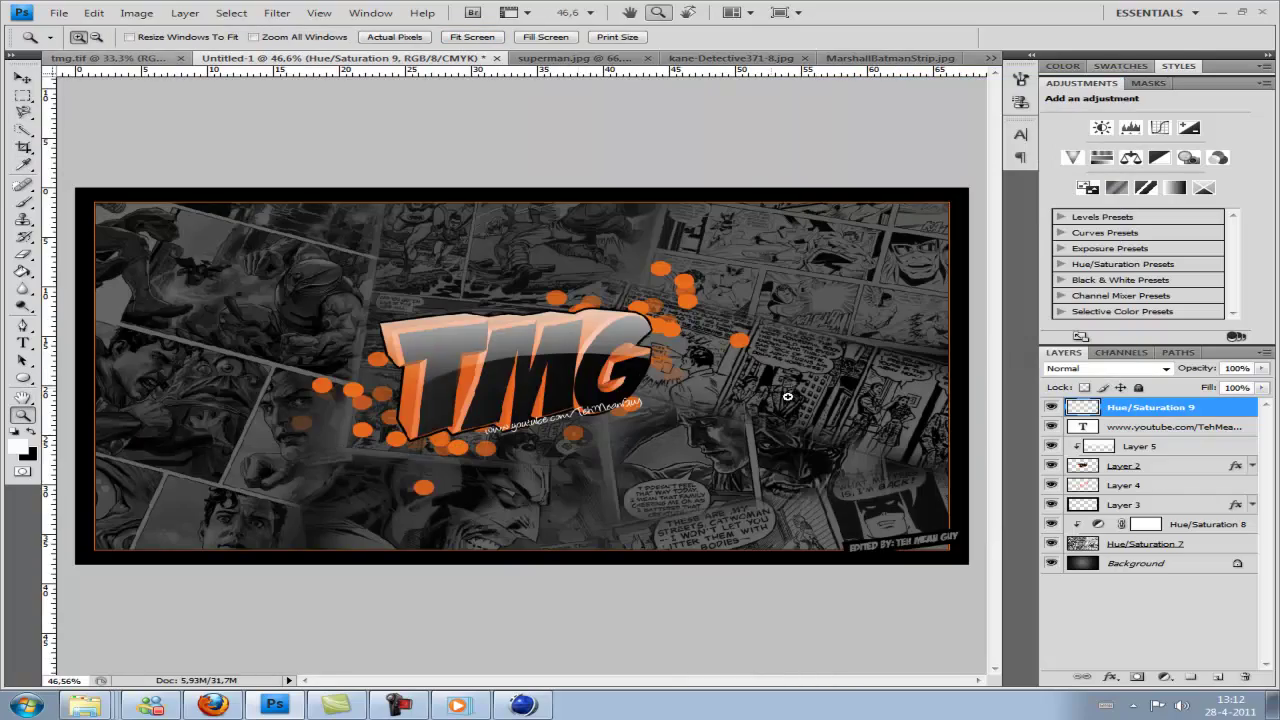